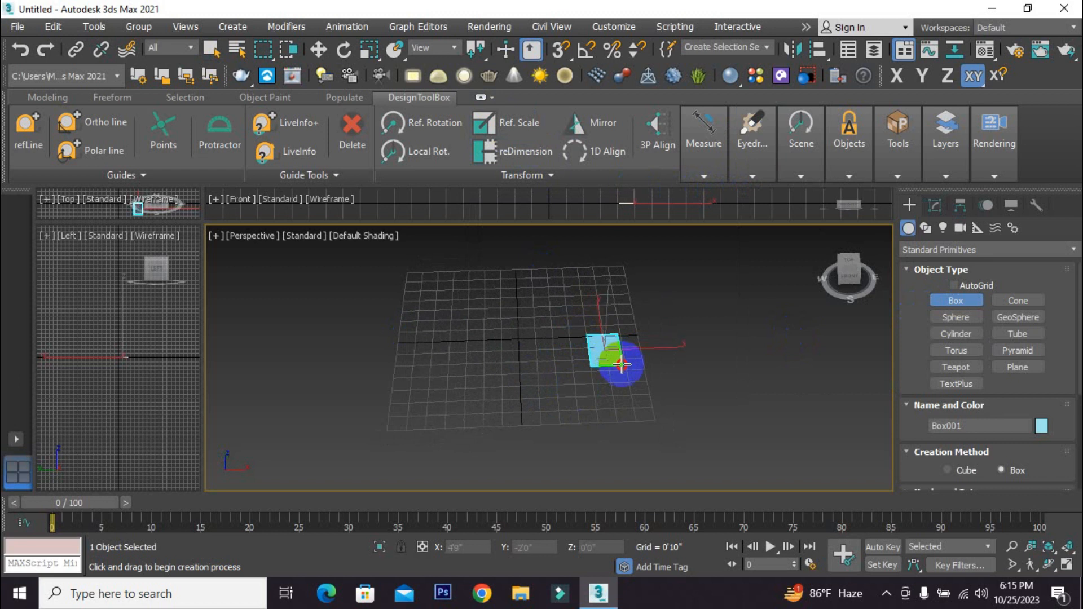
# - Finish drawing a box near the grid's right edge, about 1'5" wide and 4'3" high
pyautogui.click(629, 277)
pyautogui.moveTo(647, 313); pyautogui.dragTo(642, 330, button='middle')
pyautogui.scroll(1, 600, 362)
# - Set the box's length to 2', width to 4' and height to 8'
pyautogui.click(934, 207)
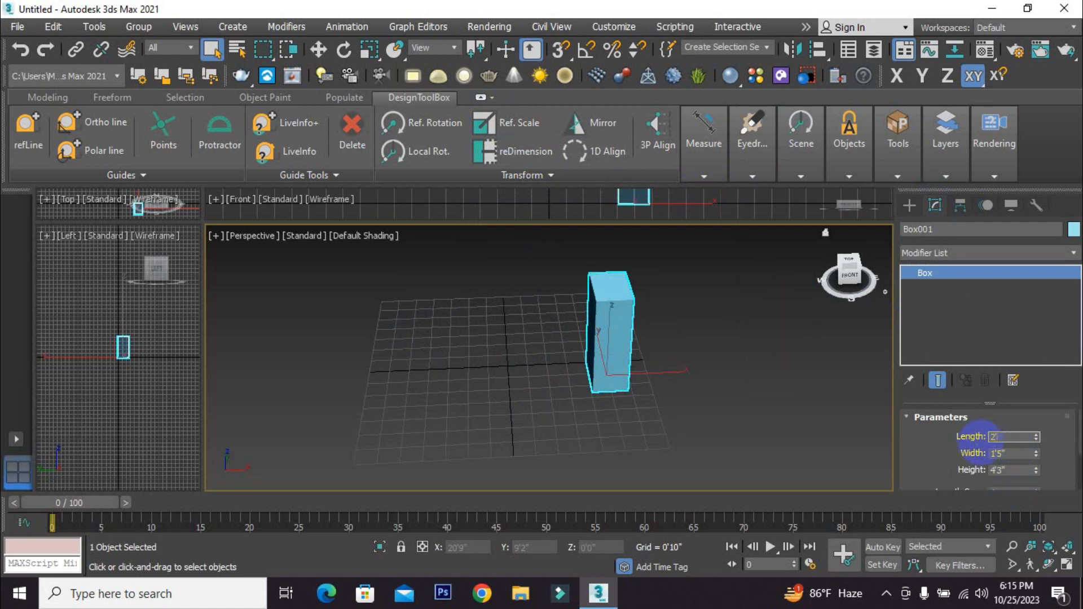
pyautogui.click(1016, 453)
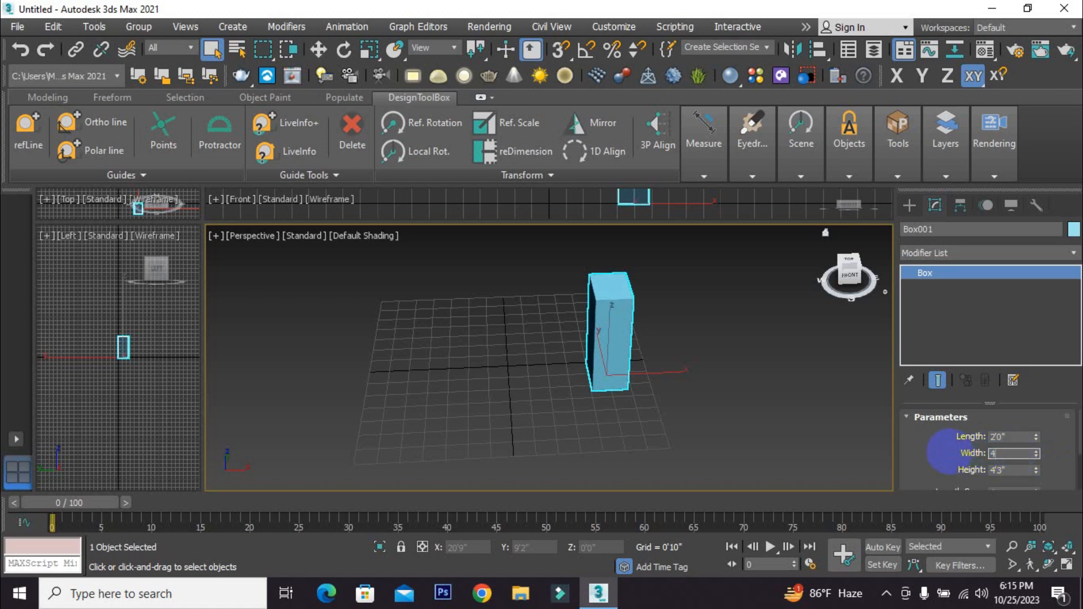
pyautogui.press('Return')
pyautogui.click(1014, 470)
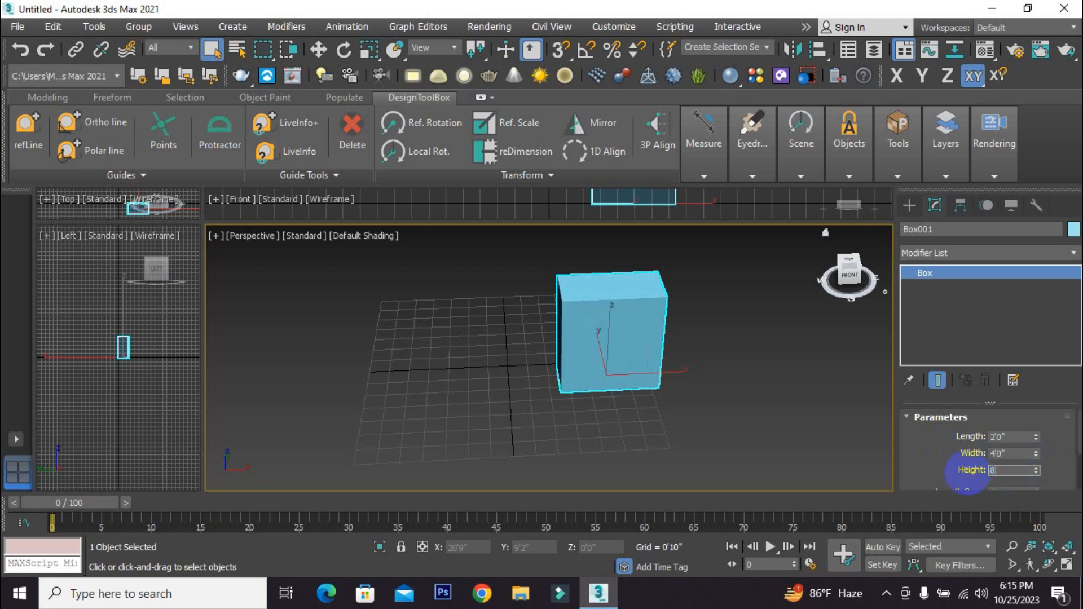
pyautogui.press('Return')
# - Draw a second, smaller box off the grid's left edge, about 1'7" long, 1'2" wide and 2'4" high
pyautogui.scroll(-4, 662, 420)
pyautogui.keyDown('alt'); pyautogui.moveTo(631, 406); pyautogui.dragTo(644, 416, button='middle'); pyautogui.keyUp('alt')
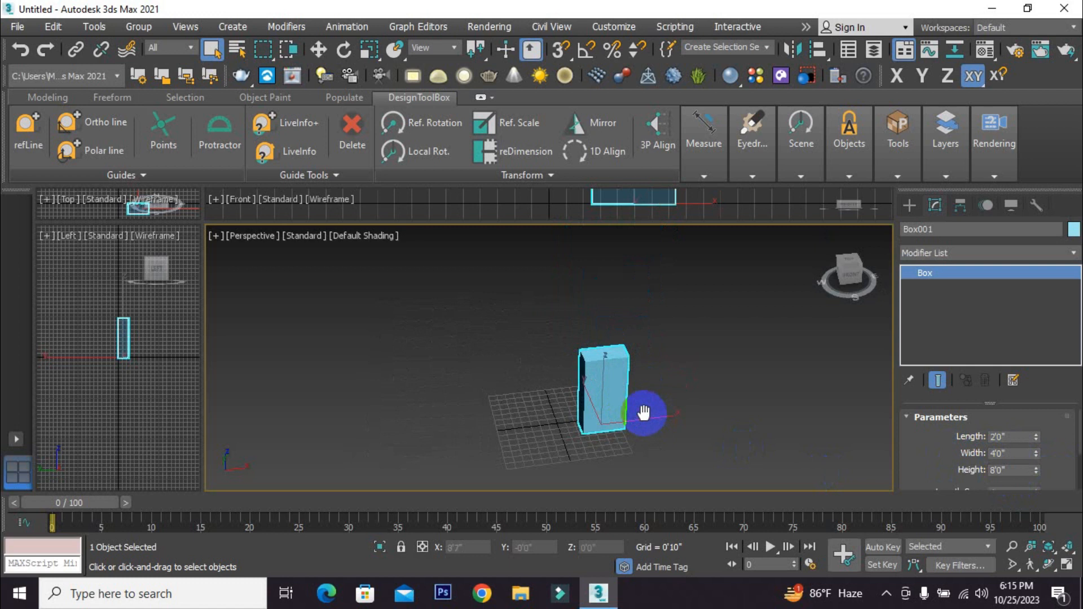
pyautogui.scroll(1, 621, 427)
pyautogui.keyDown('alt'); pyautogui.moveTo(580, 440); pyautogui.dragTo(620, 435, button='middle'); pyautogui.keyUp('alt')
pyautogui.scroll(3, 589, 436)
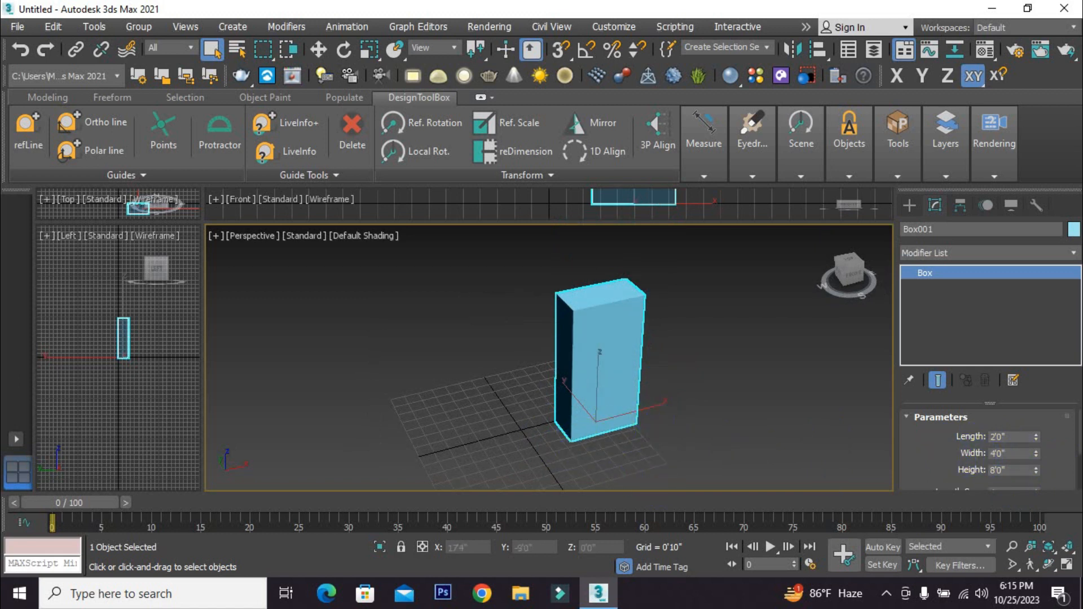
pyautogui.keyDown('alt'); pyautogui.moveTo(580, 314); pyautogui.dragTo(610, 386, button='middle'); pyautogui.keyUp('alt')
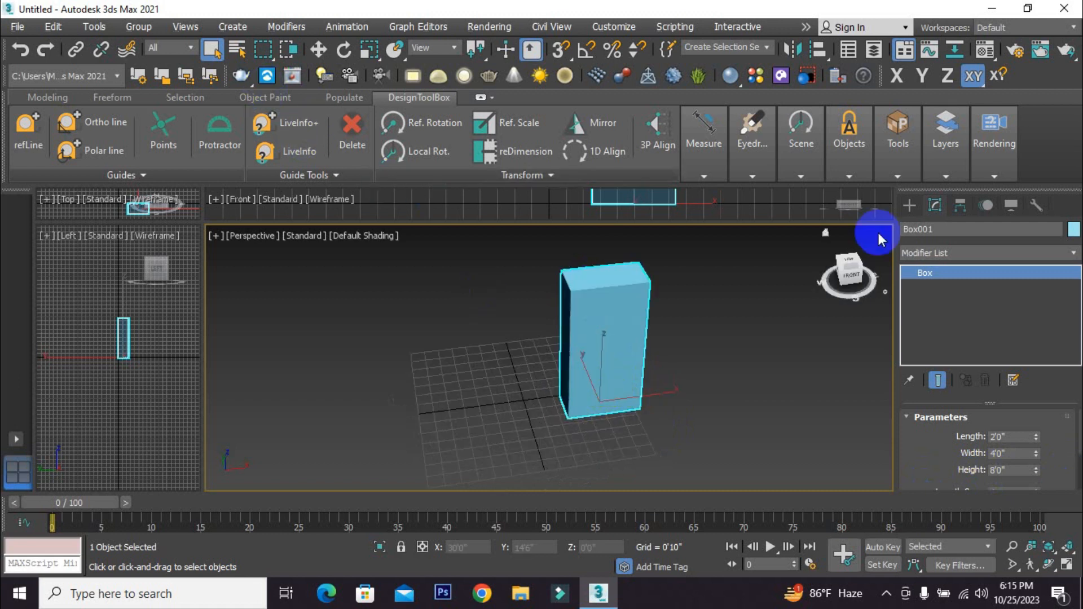
pyautogui.click(911, 206)
pyautogui.click(955, 300)
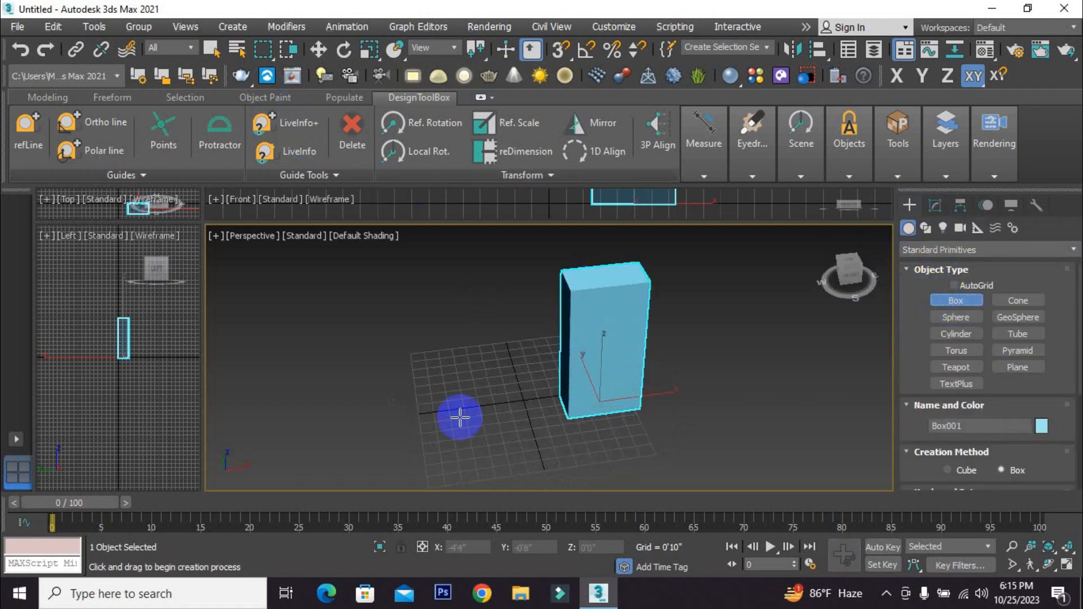
pyautogui.moveTo(396, 362); pyautogui.dragTo(403, 338)
pyautogui.keyDown('alt'); pyautogui.moveTo(441, 365); pyautogui.dragTo(491, 367, button='middle'); pyautogui.keyUp('alt')
pyautogui.scroll(1, 484, 355)
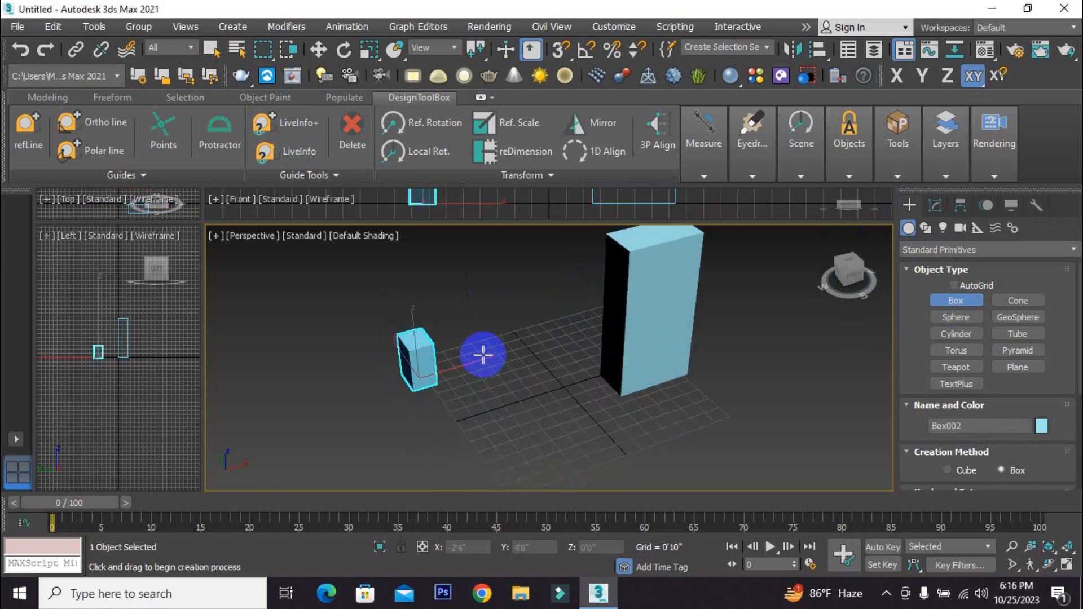
pyautogui.moveTo(666, 333); pyautogui.dragTo(631, 372, button='middle')
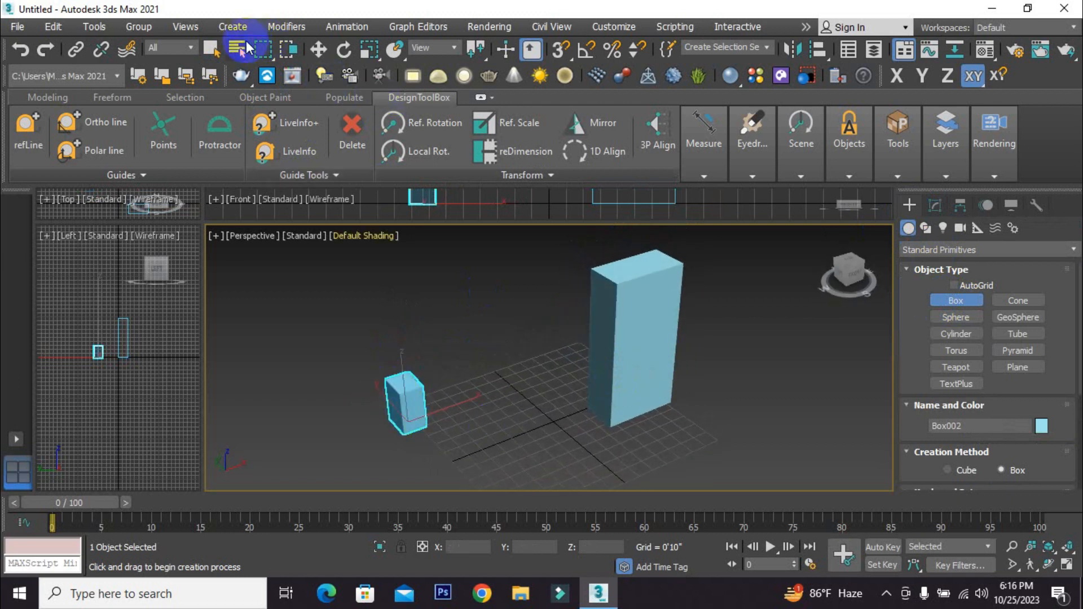
pyautogui.click(217, 54)
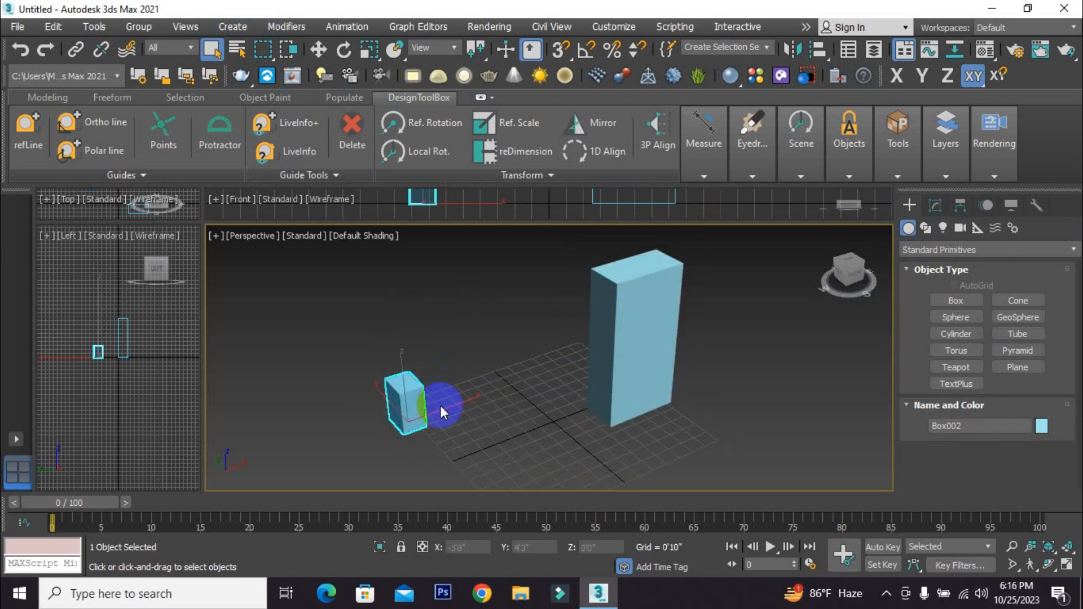
# - Use Ref. Scale to match the small box's bottom front edge to the tall box's bottom front edge
pyautogui.click(520, 122)
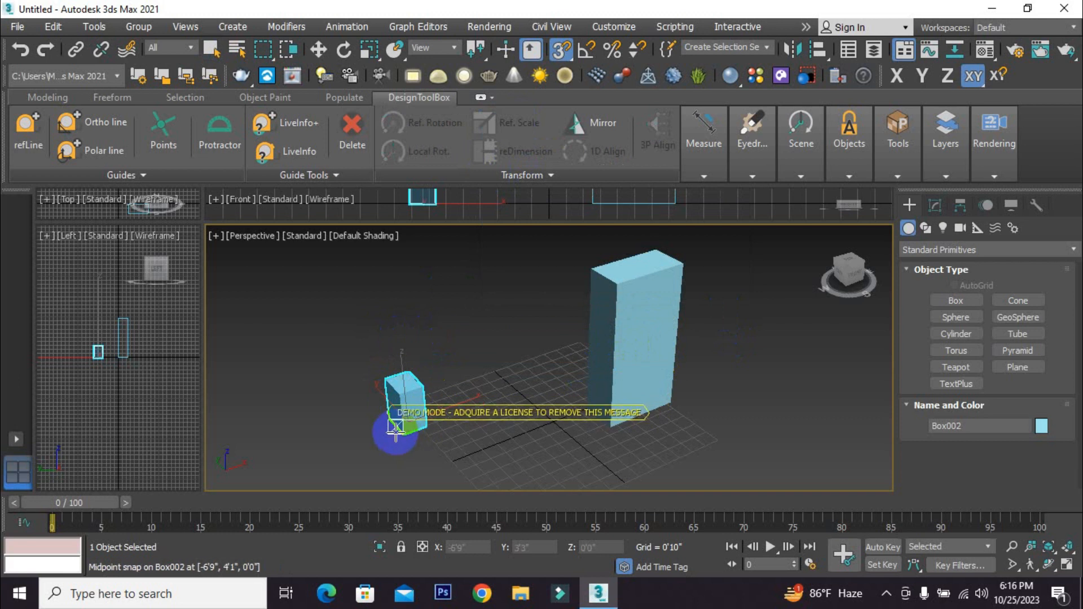
pyautogui.scroll(1, 420, 429)
pyautogui.scroll(-1, 438, 412)
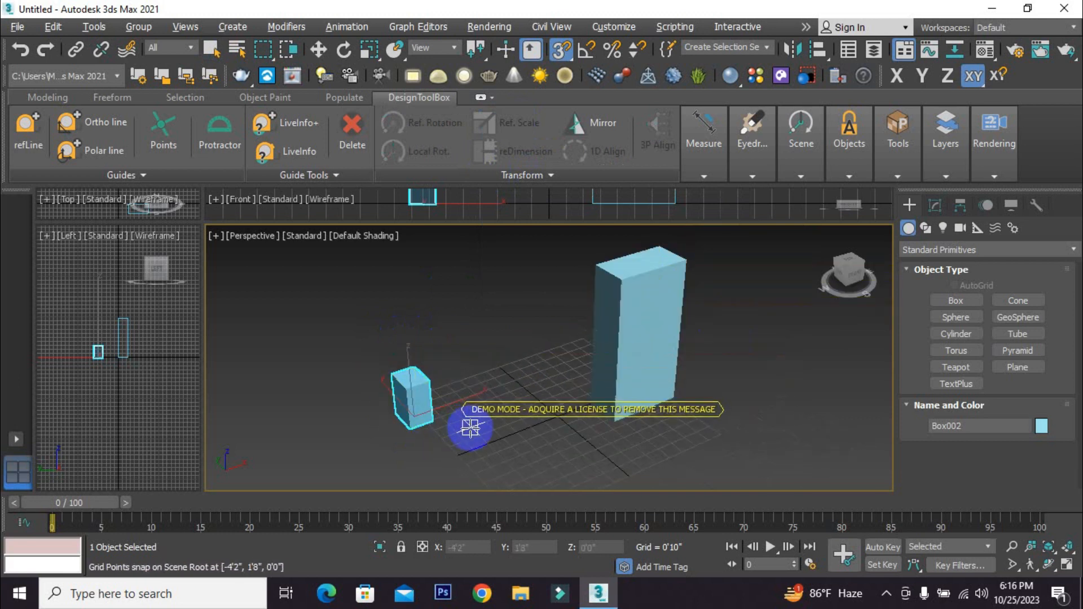
pyautogui.scroll(5, 429, 431)
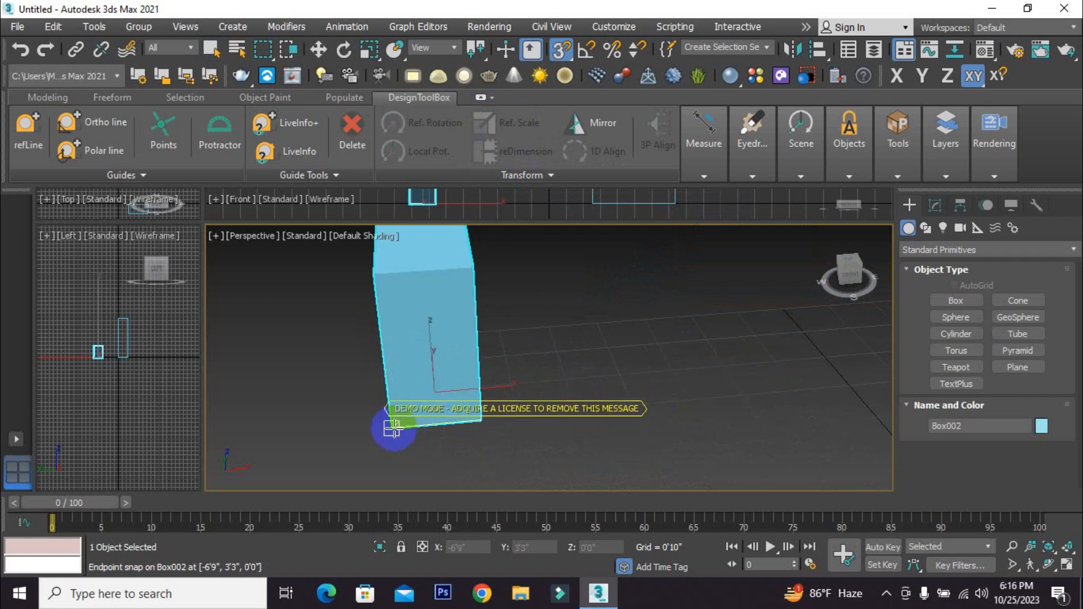
pyautogui.click(393, 429)
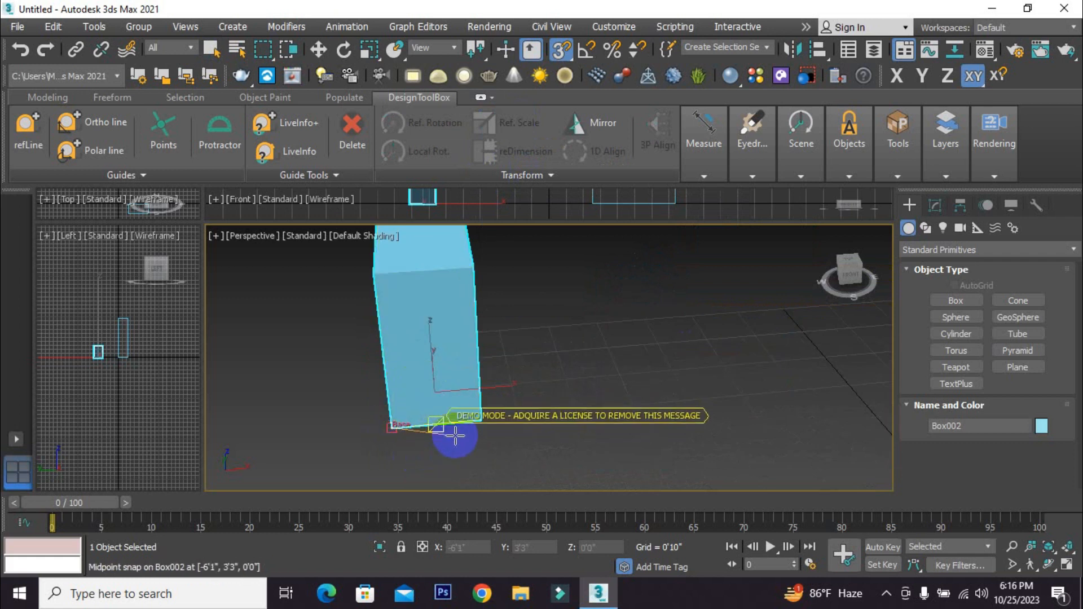
pyautogui.scroll(-5, 406, 418)
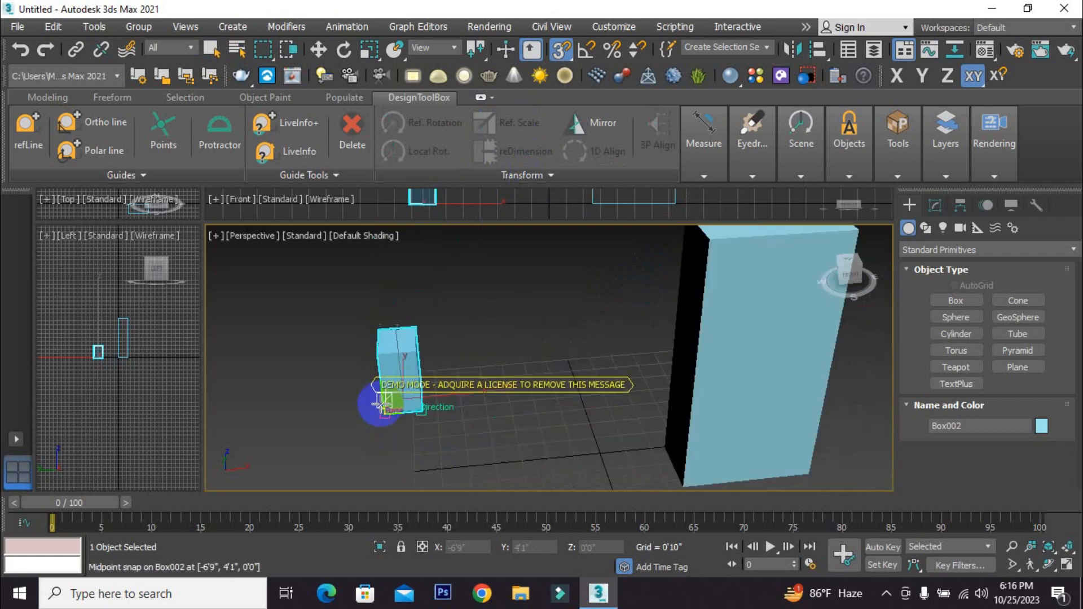
pyautogui.scroll(3, 409, 390)
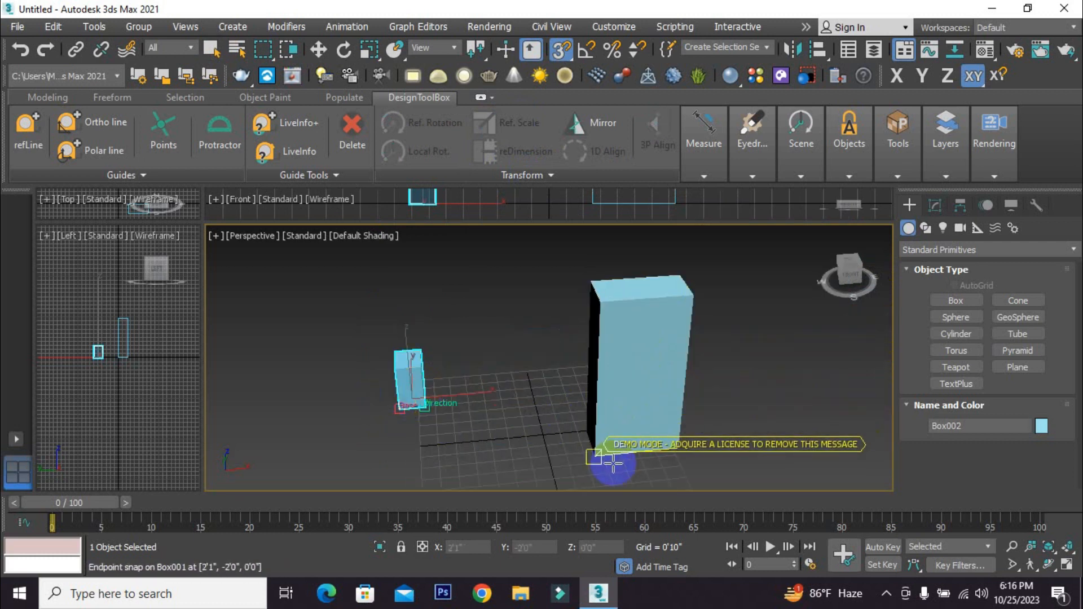
pyautogui.scroll(3, 429, 395)
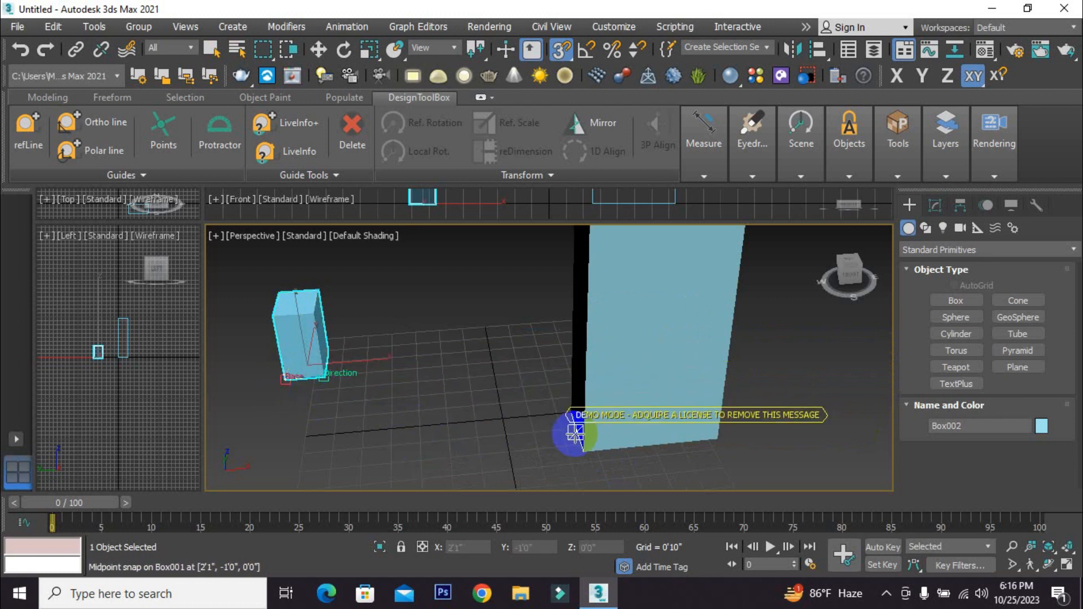
pyautogui.click(584, 452)
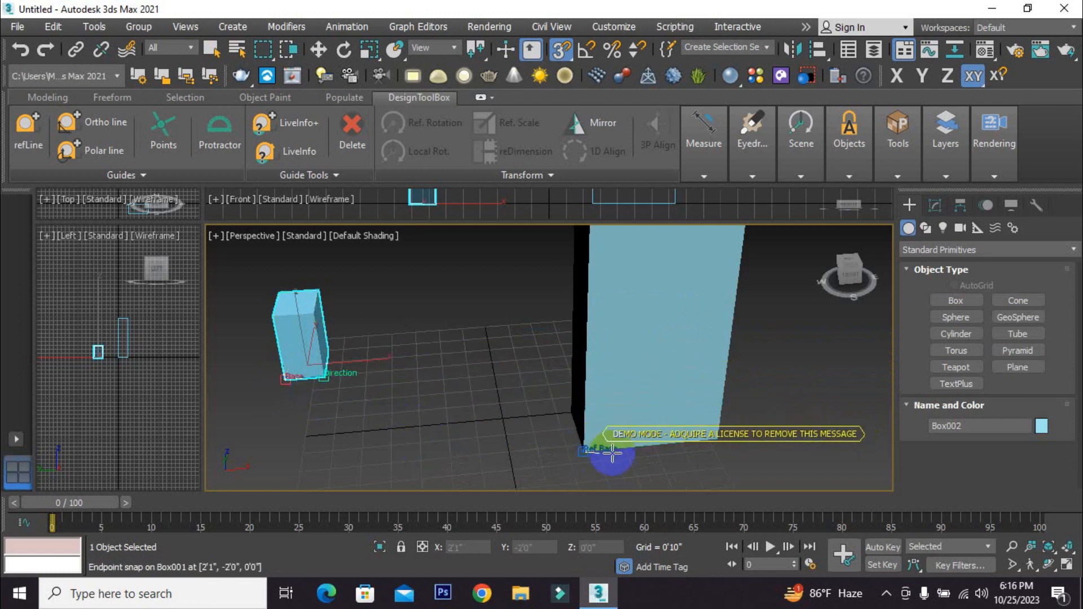
pyautogui.click(717, 439)
pyautogui.scroll(-5, 489, 392)
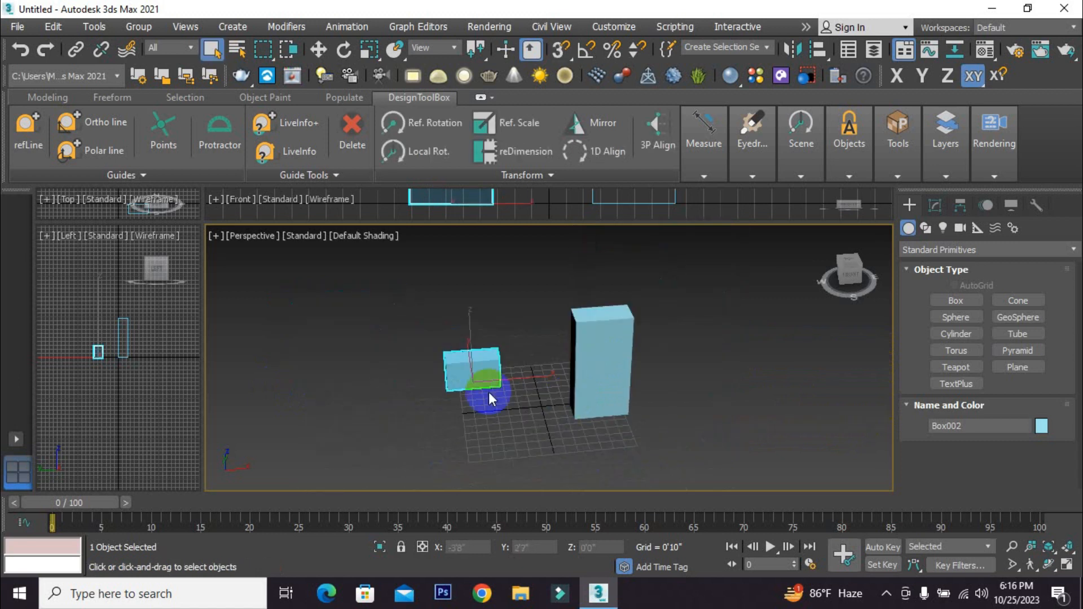
# - Inspect the scaled small box and the tall box, comparing their widths and size parameters
pyautogui.scroll(2, 463, 372)
pyautogui.scroll(2, 518, 363)
pyautogui.moveTo(533, 389)
pyautogui.keyDown('alt'); pyautogui.mouseDown(button='middle')
pyautogui.moveTo(541, 375)
pyautogui.moveTo(530, 395)
pyautogui.mouseUp(button='middle'); pyautogui.keyUp('alt')
pyautogui.scroll(-2, 540, 374)
pyautogui.click(458, 382)
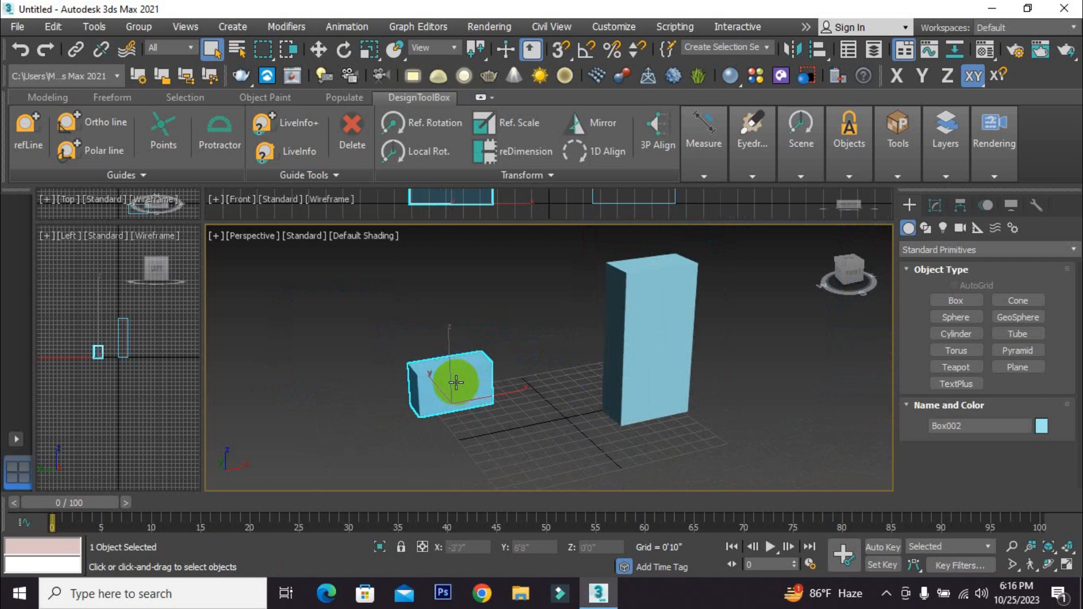
pyautogui.click(935, 204)
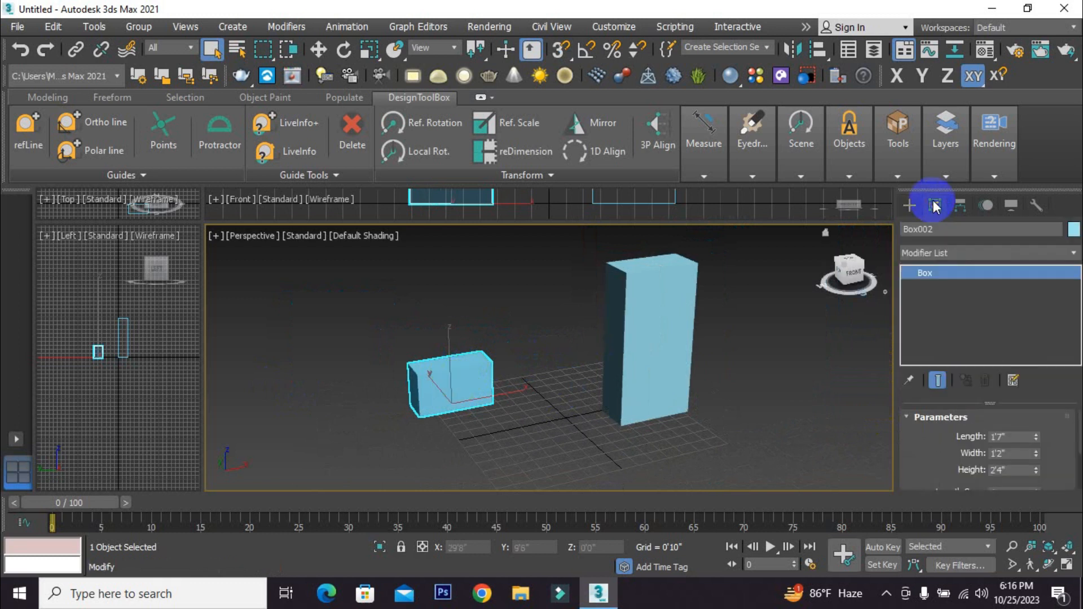
pyautogui.click(660, 350)
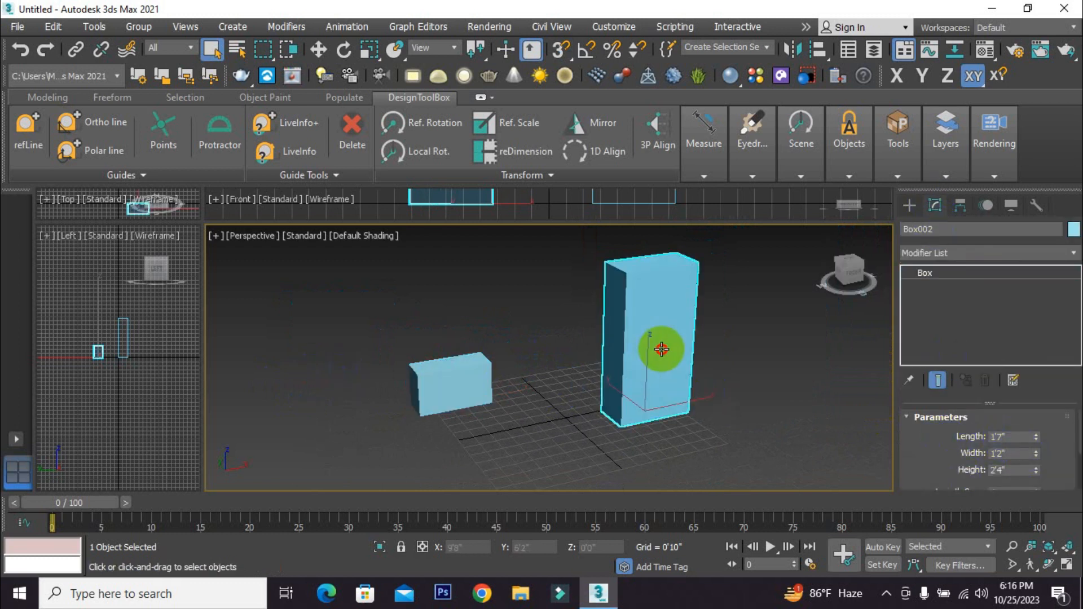
pyautogui.click(437, 383)
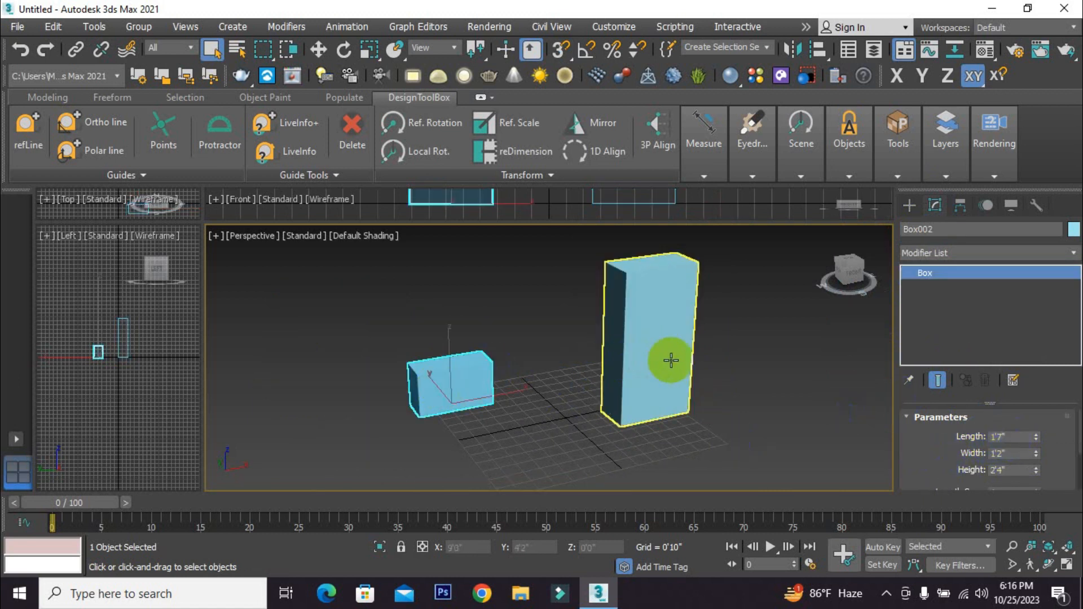
pyautogui.click(532, 126)
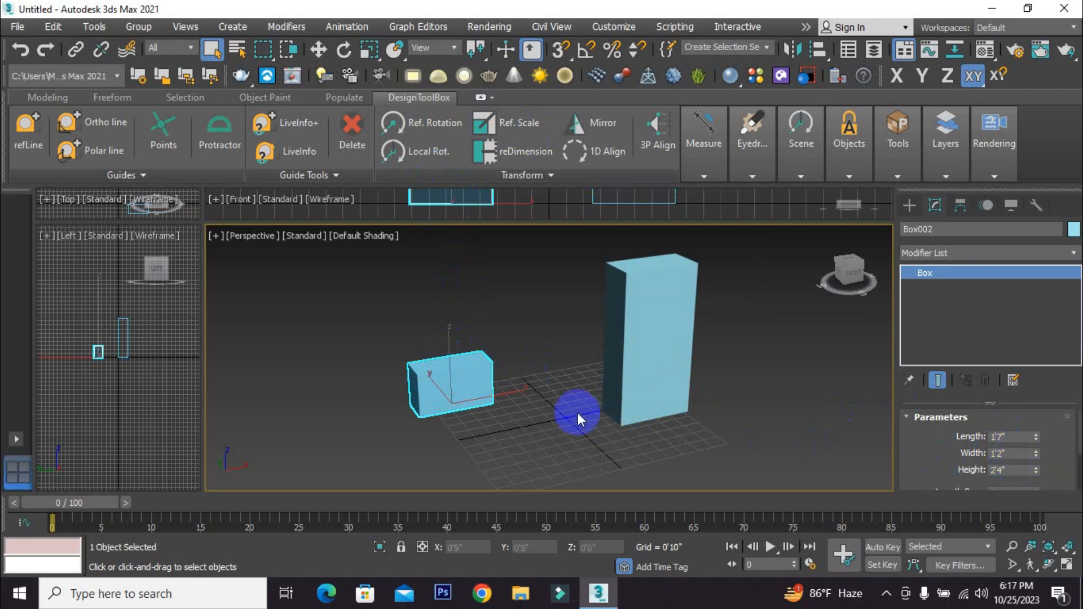
pyautogui.click(461, 347)
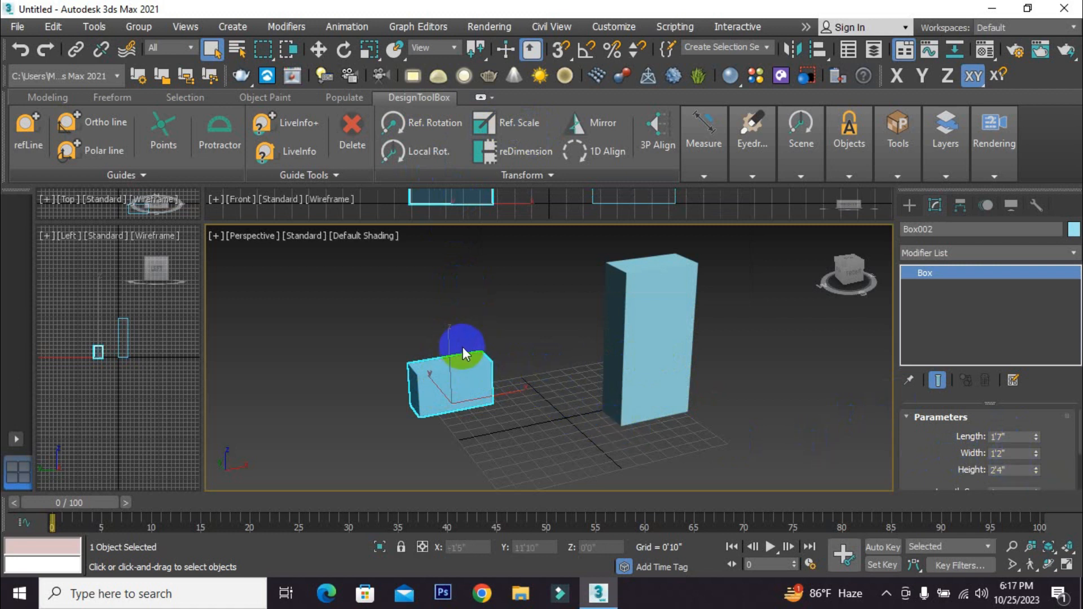
pyautogui.keyDown('alt'); pyautogui.moveTo(497, 367); pyautogui.dragTo(571, 363, button='middle'); pyautogui.keyUp('alt')
pyautogui.click(655, 333)
pyautogui.click(418, 421)
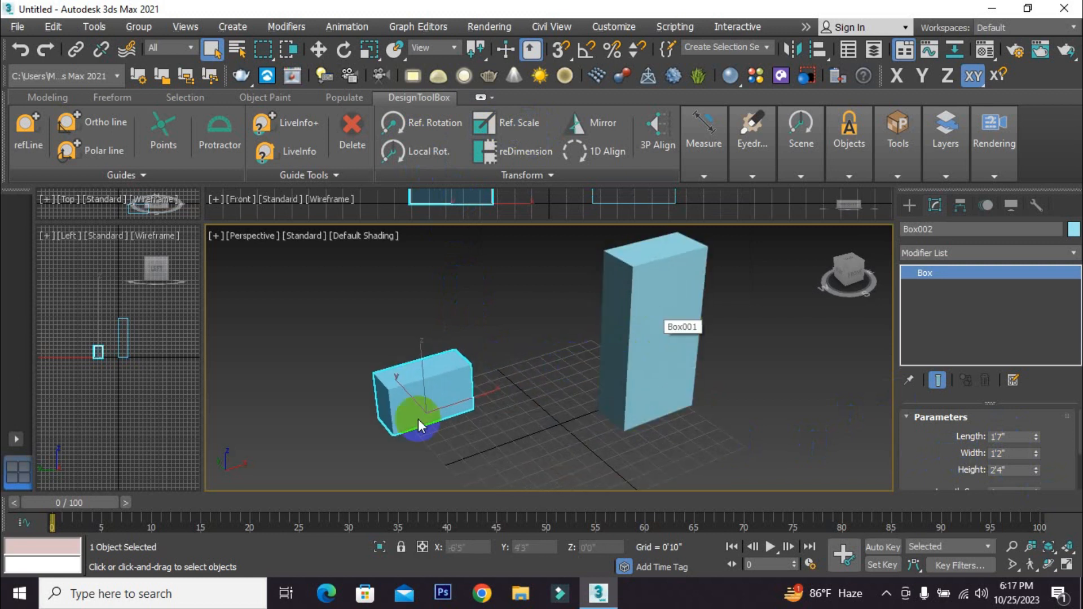
pyautogui.scroll(3, 545, 409)
pyautogui.scroll(-3, 577, 401)
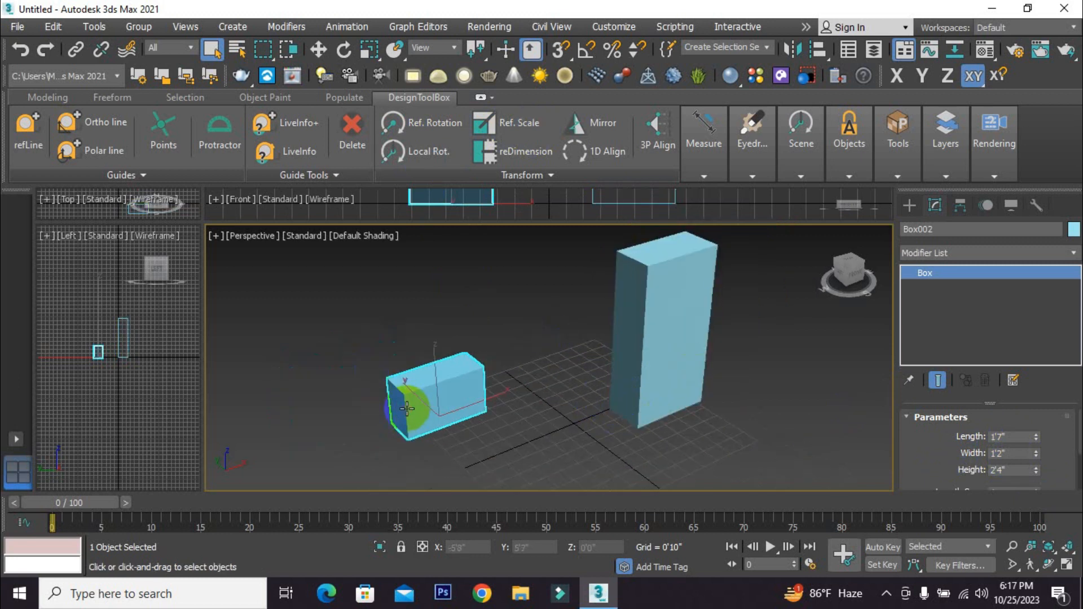
# - Start Ref. Scale on the small box, setting base and direction points at the rear and front corners of its end face's bottom edge
pyautogui.click(524, 123)
pyautogui.scroll(4, 411, 455)
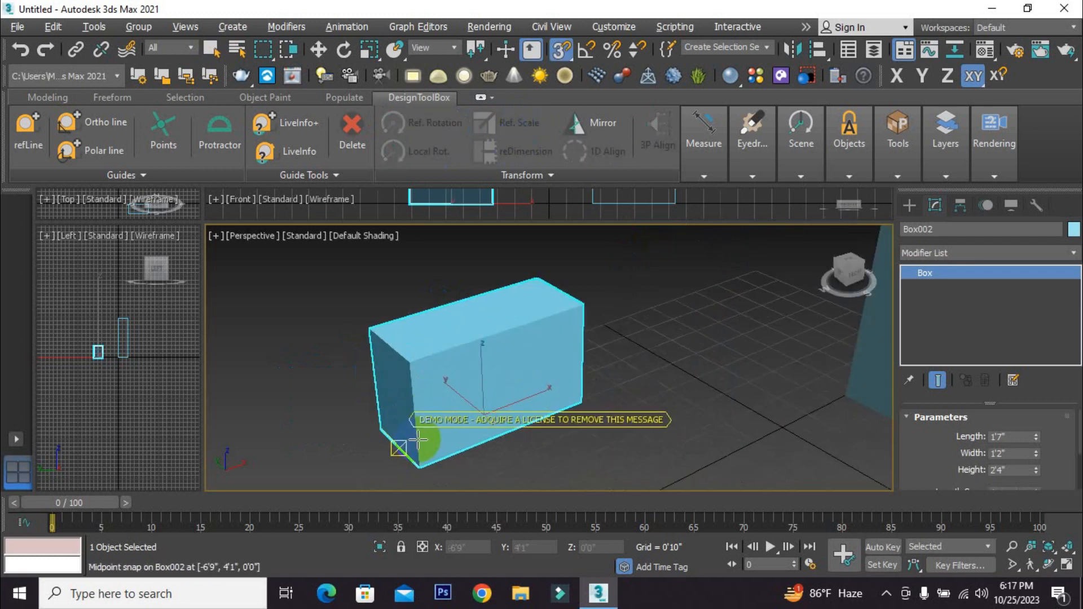
pyautogui.keyDown('alt'); pyautogui.moveTo(418, 441); pyautogui.dragTo(432, 466, button='middle'); pyautogui.keyUp('alt')
pyautogui.click(397, 456)
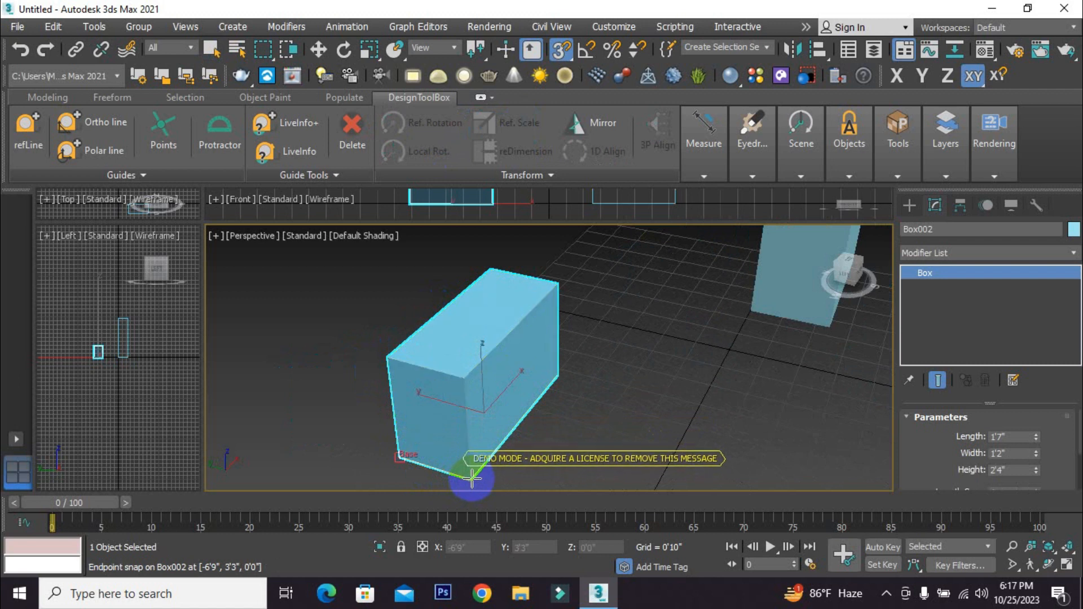
pyautogui.scroll(-3, 452, 438)
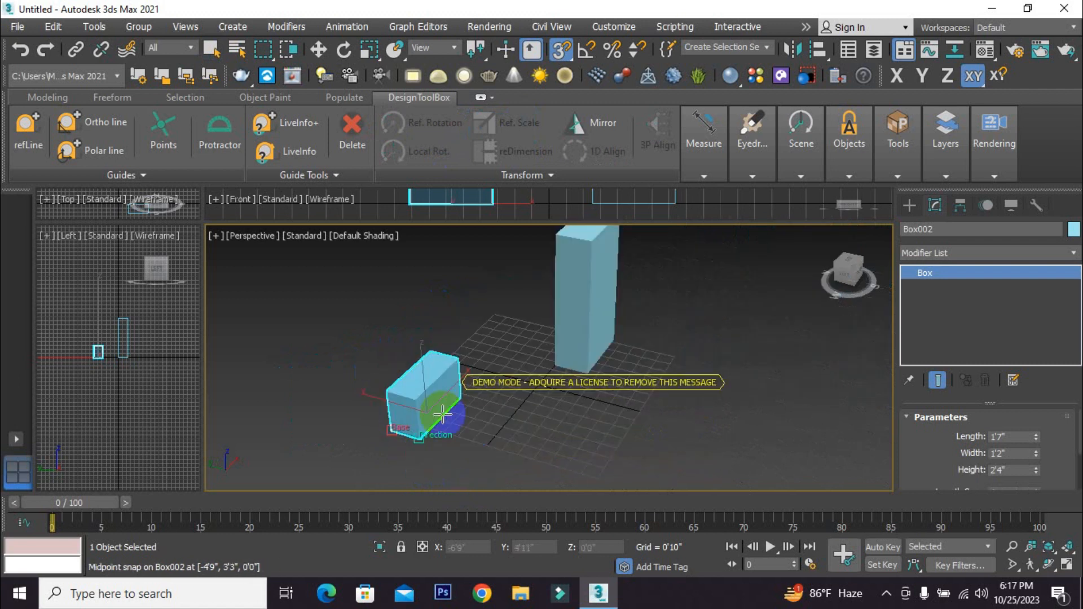
pyautogui.scroll(4, 428, 431)
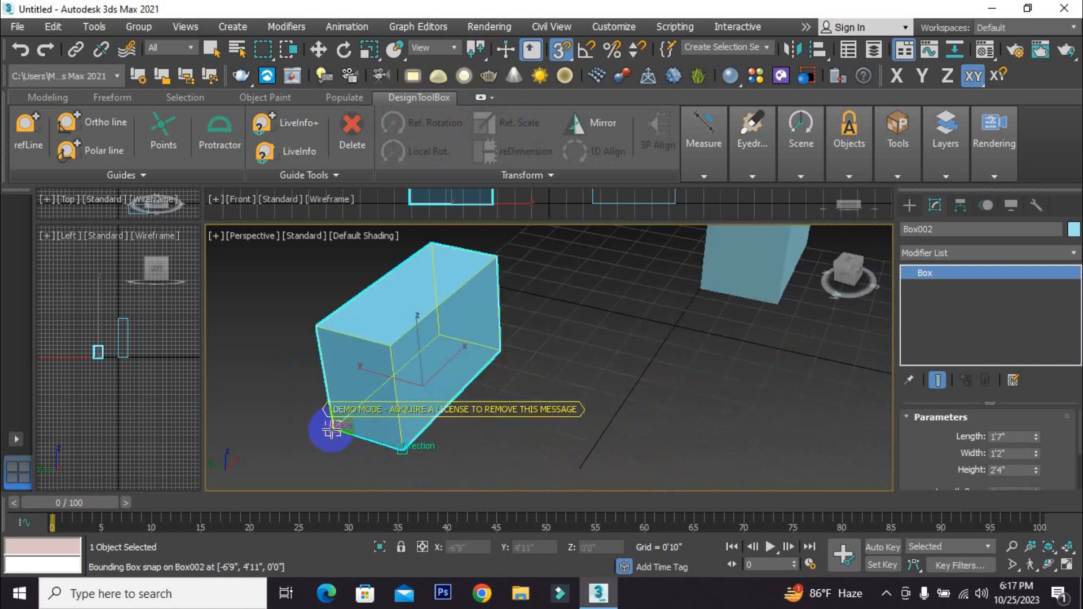
pyautogui.scroll(3, 333, 426)
pyautogui.scroll(-3, 395, 443)
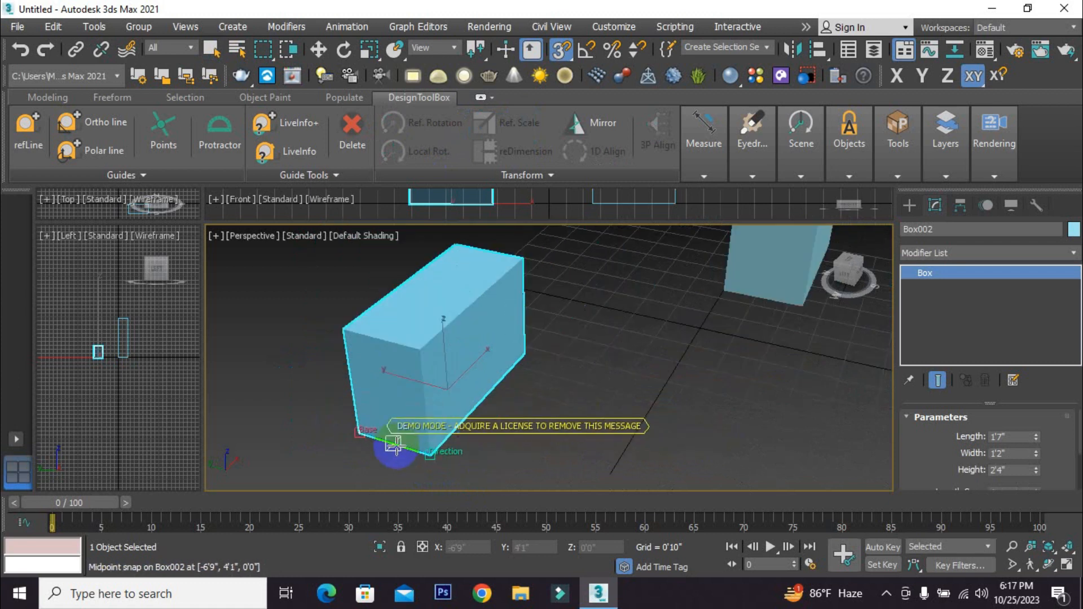
pyautogui.scroll(3, 440, 453)
pyautogui.scroll(2, 435, 453)
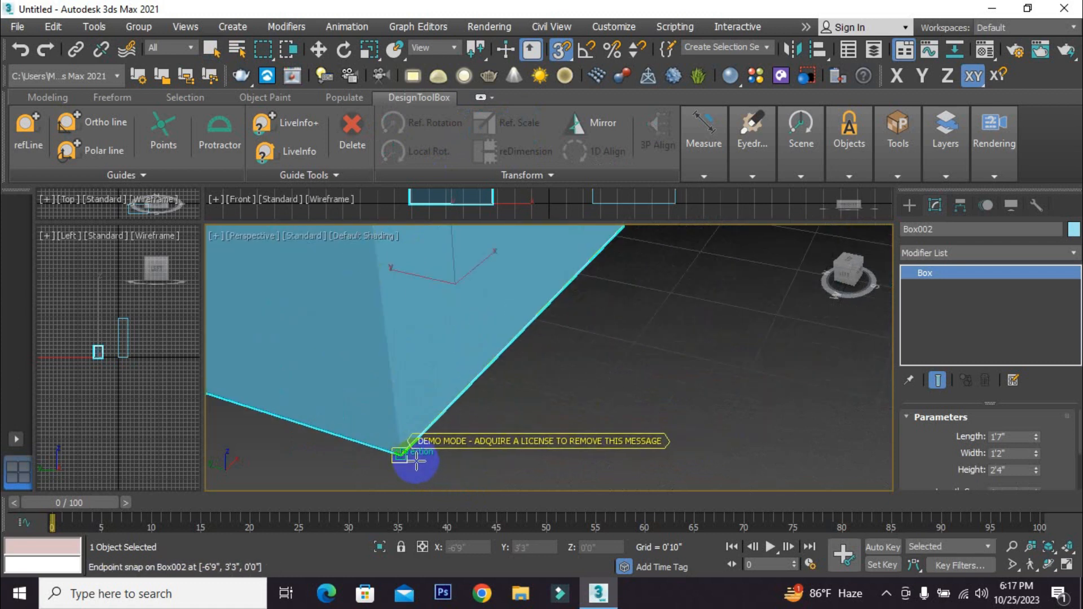
pyautogui.scroll(-2, 425, 455)
pyautogui.scroll(-3, 424, 455)
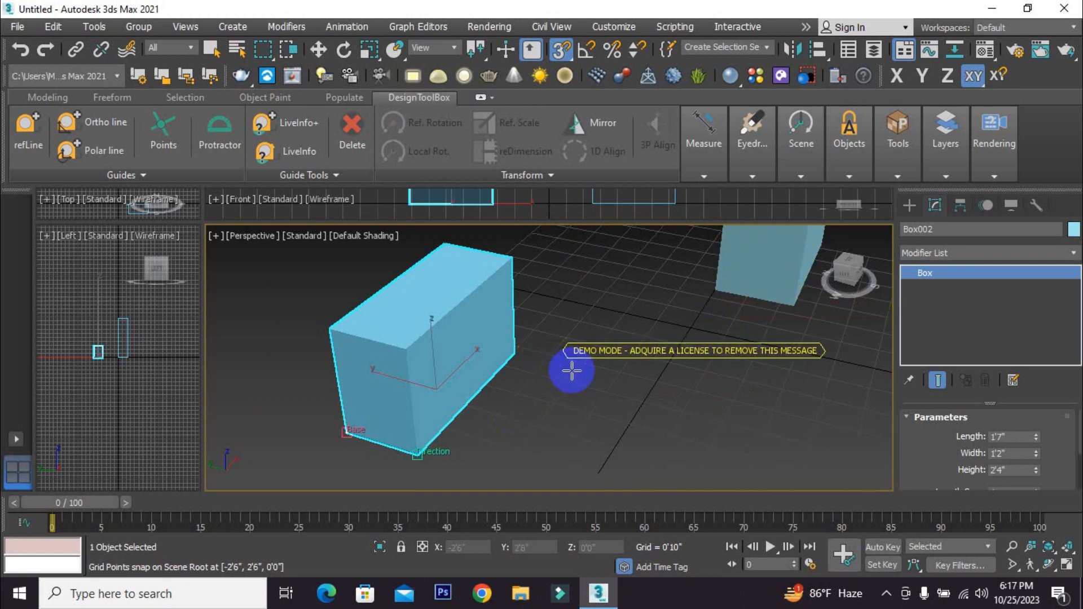
# - Complete the scaling by picking the rear and front corners of the tall box's matching bottom edge as reference base and direction
pyautogui.moveTo(719, 305); pyautogui.dragTo(637, 343, button='middle')
pyautogui.scroll(-2, 641, 327)
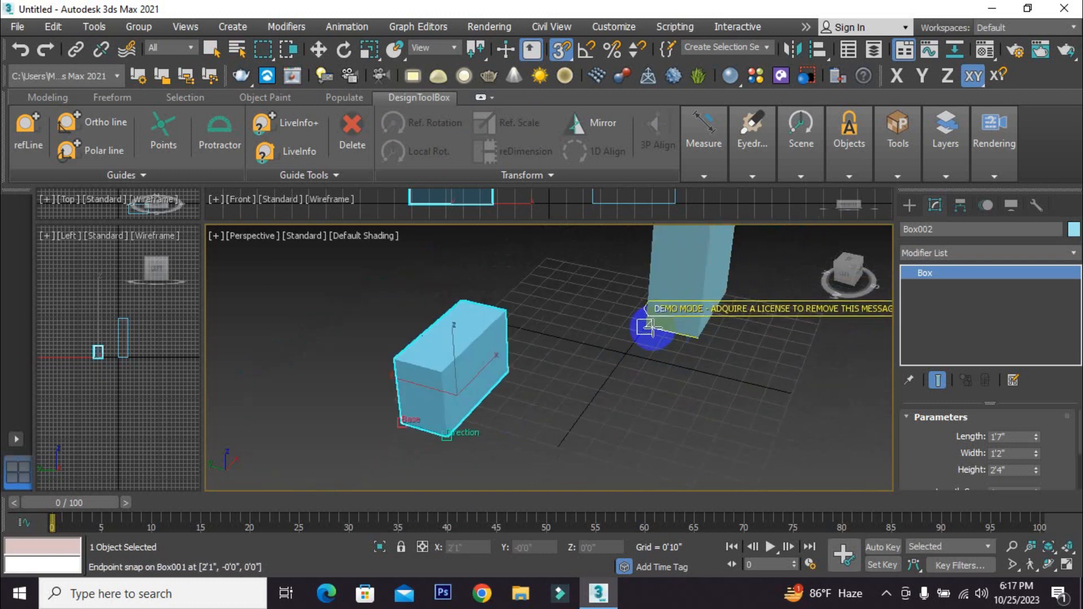
pyautogui.scroll(4, 643, 324)
pyautogui.click(645, 329)
pyautogui.scroll(-2, 702, 359)
pyautogui.scroll(2, 723, 362)
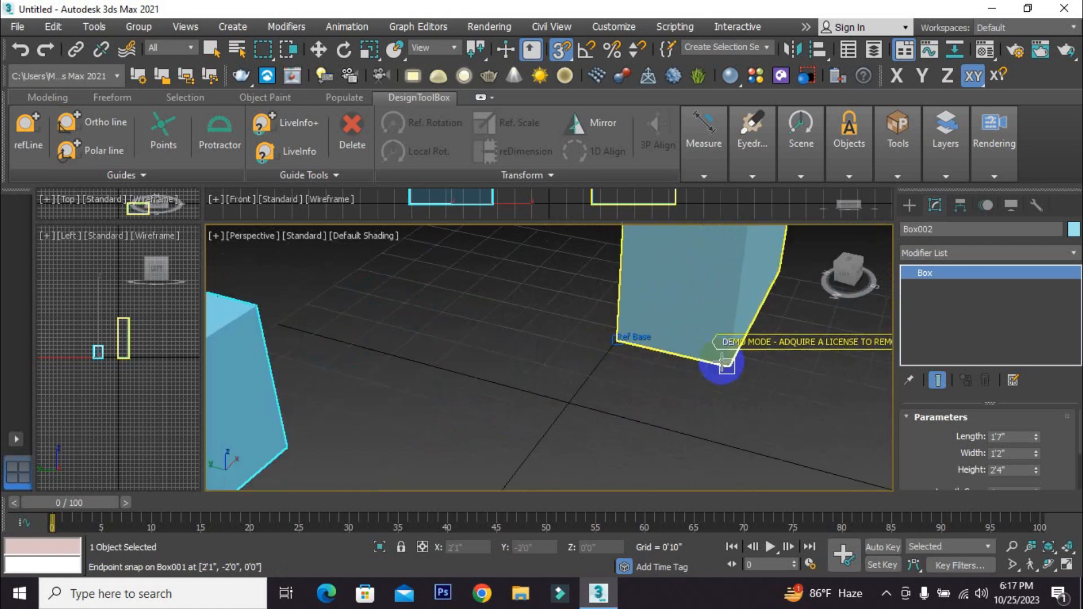
pyautogui.click(727, 367)
pyautogui.scroll(-3, 708, 343)
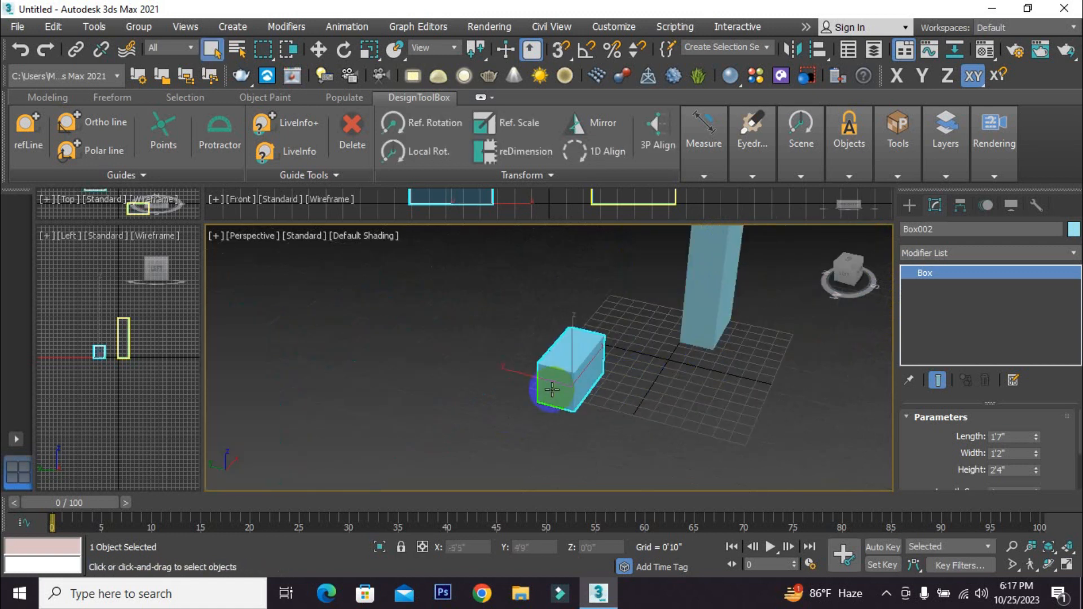
# - Use Ref. Scale to match the small box's front vertical edge to the tall box's front vertical edge
pyautogui.moveTo(627, 372); pyautogui.dragTo(533, 411, button='middle')
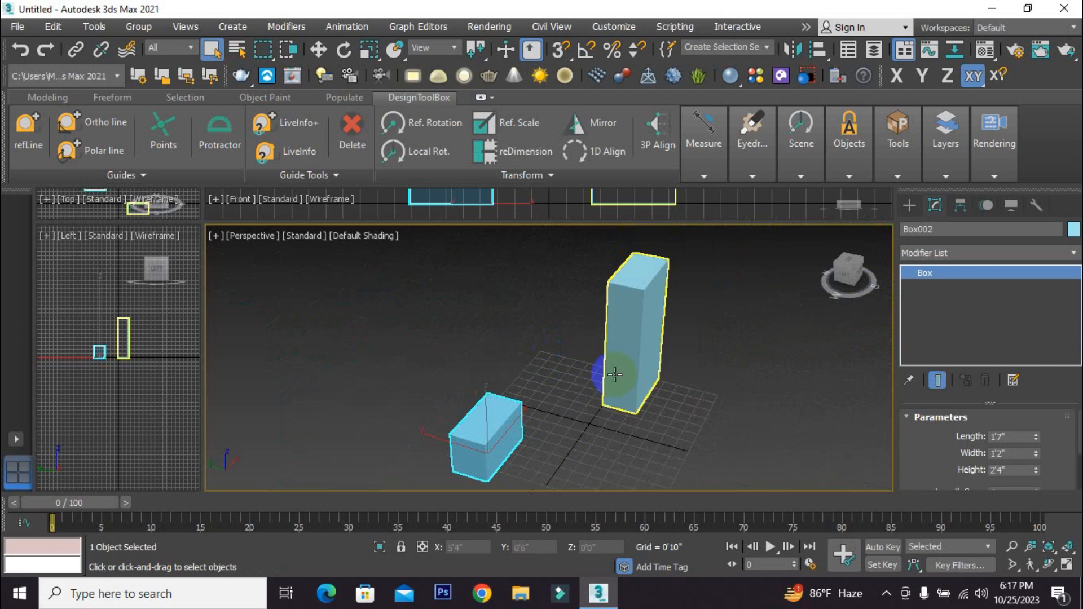
pyautogui.keyDown('alt'); pyautogui.moveTo(641, 373); pyautogui.dragTo(590, 365, button='middle'); pyautogui.keyUp('alt')
pyautogui.click(487, 442)
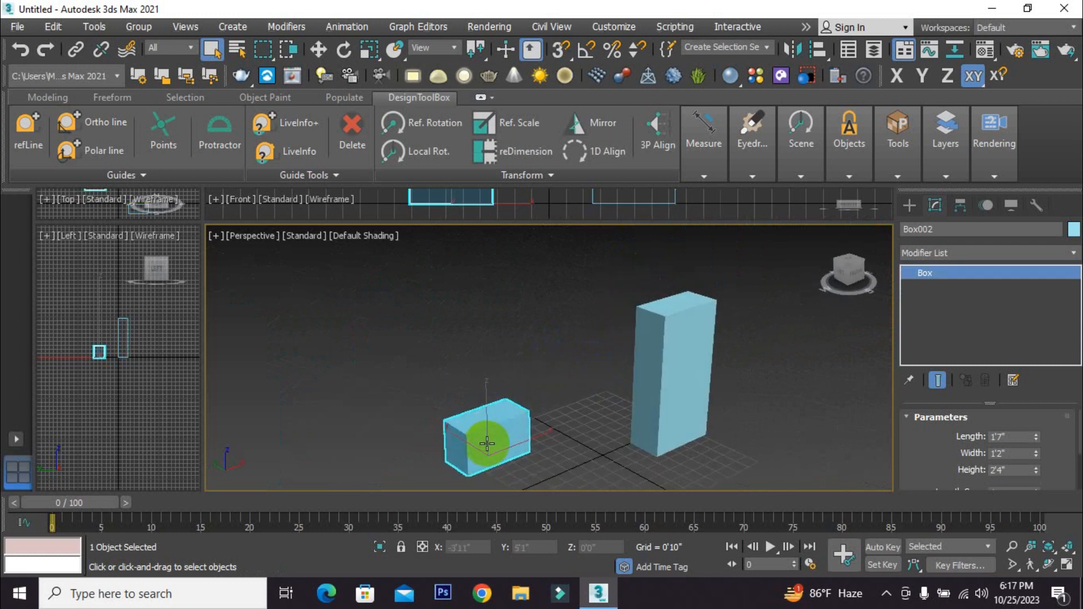
pyautogui.moveTo(486, 445); pyautogui.dragTo(493, 414, button='middle')
pyautogui.scroll(2, 493, 414)
pyautogui.click(511, 125)
pyautogui.scroll(2, 476, 448)
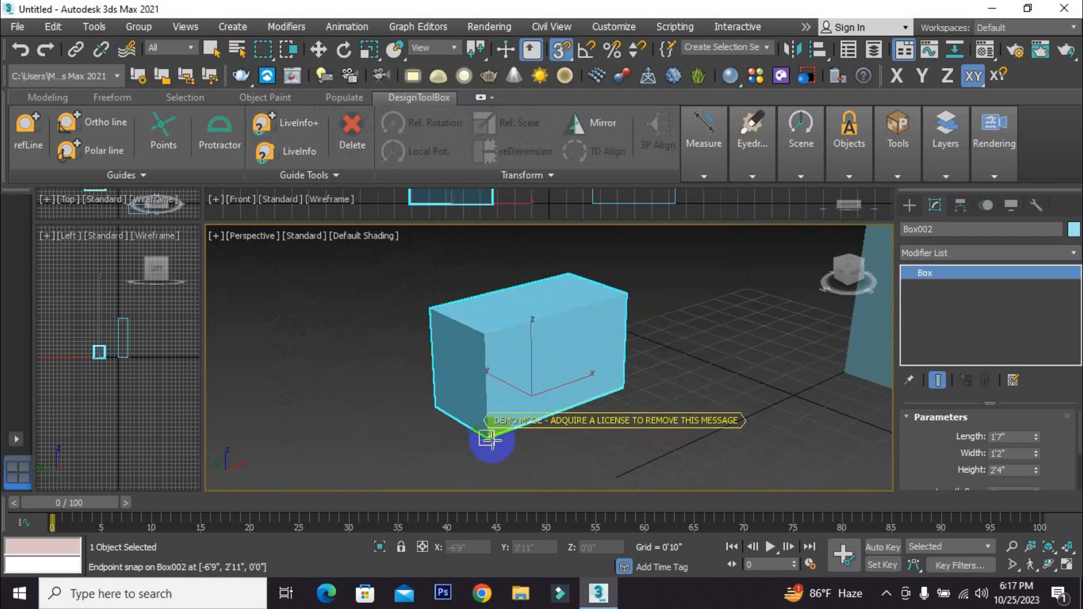
pyautogui.click(489, 439)
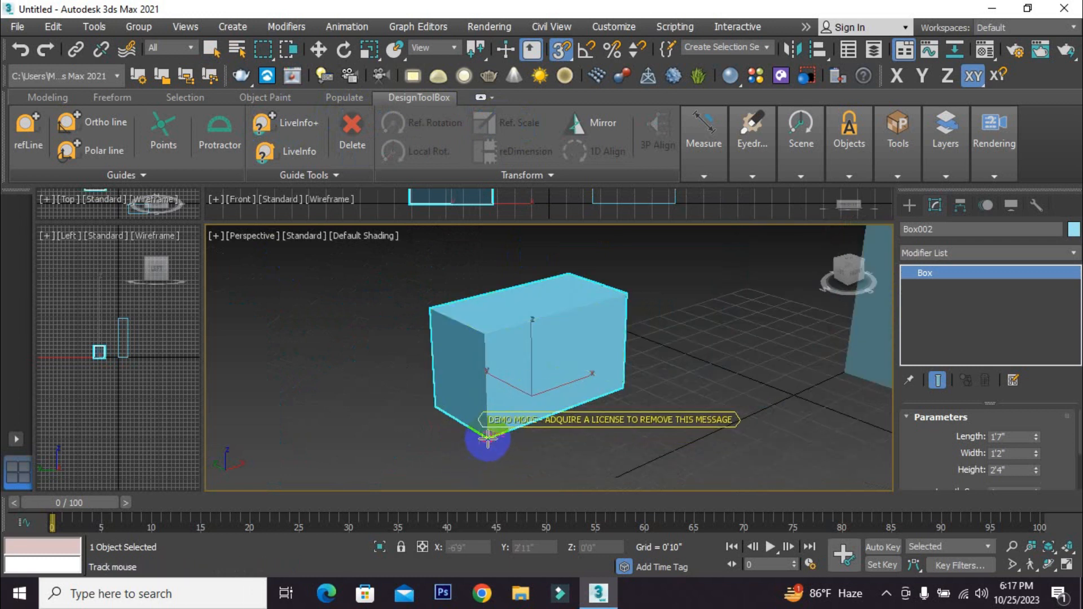
pyautogui.click(485, 334)
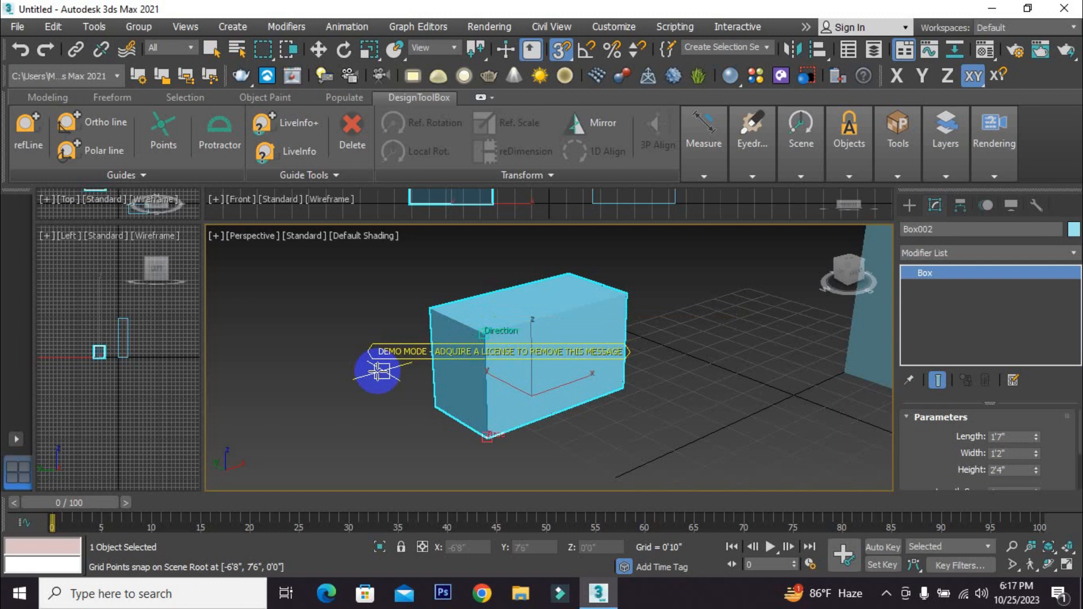
pyautogui.scroll(-2, 378, 368)
pyautogui.scroll(-2, 674, 384)
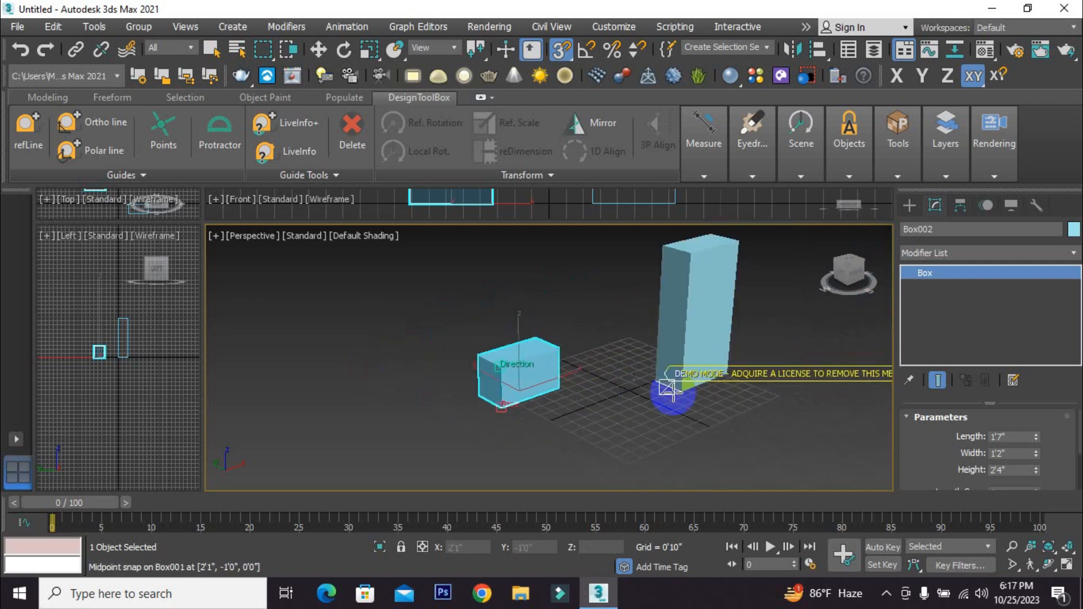
pyautogui.click(683, 391)
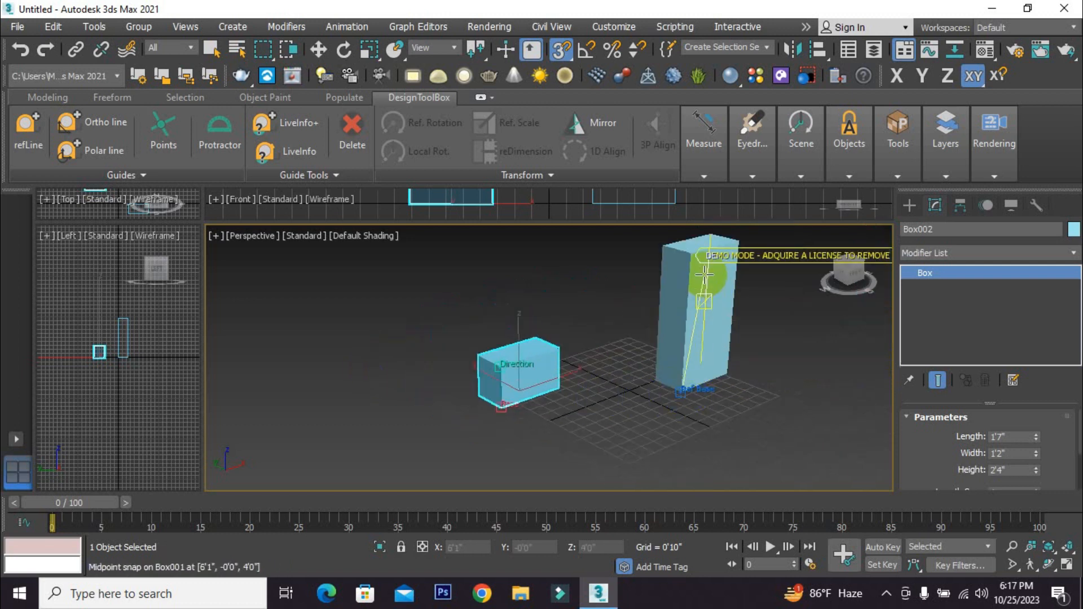
pyautogui.click(689, 252)
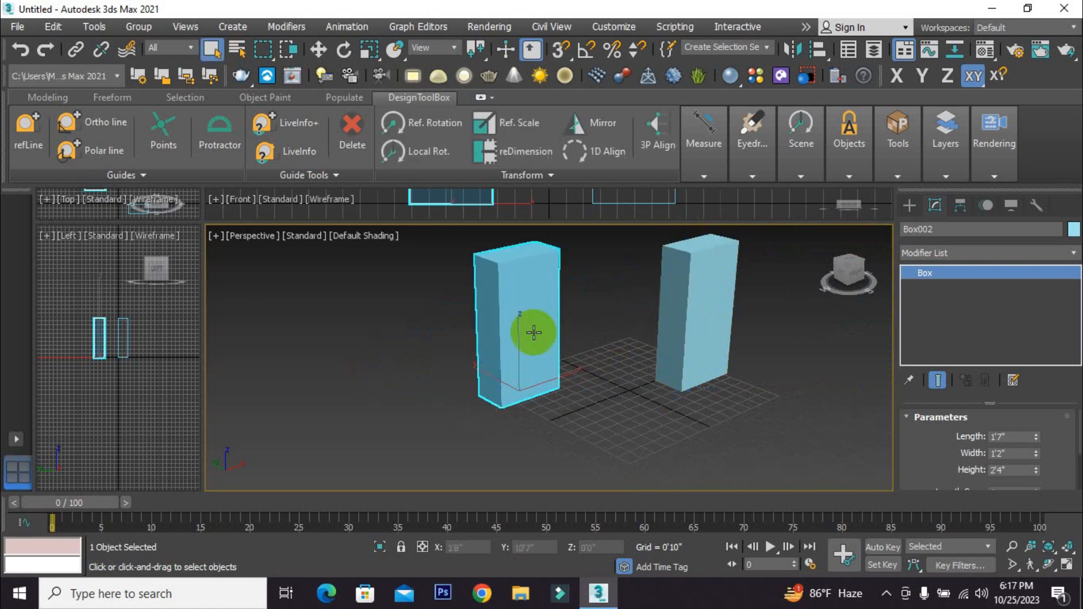
# - Inspect the scaled box beside the reference box, comparing their proportions and the scaled box's size parameters
pyautogui.click(318, 50)
pyautogui.click(604, 428)
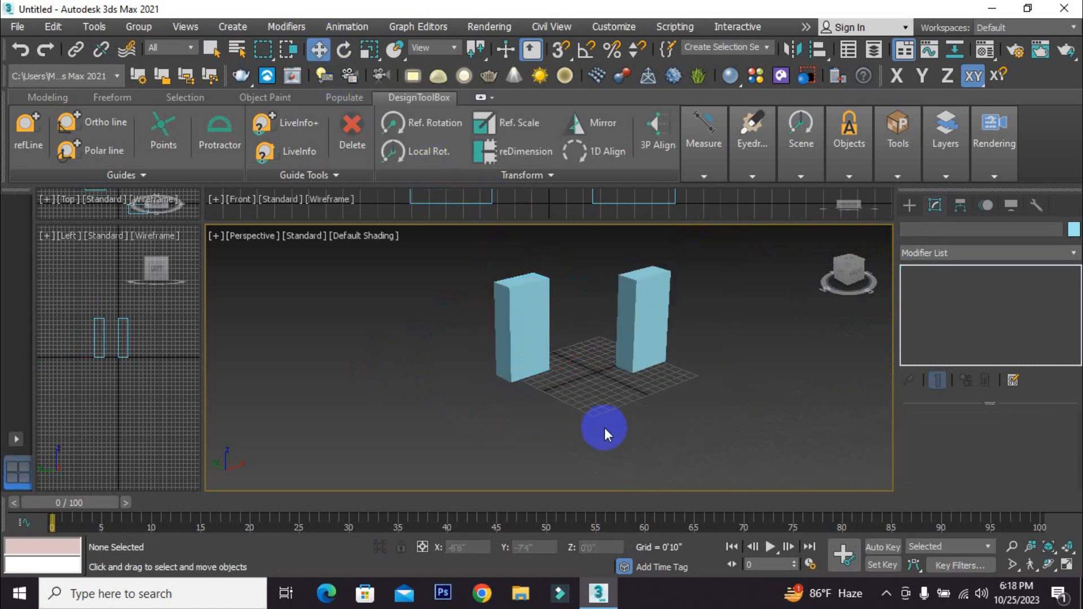
pyautogui.moveTo(651, 397); pyautogui.dragTo(661, 409, button='middle')
pyautogui.keyDown('alt'); pyautogui.moveTo(661, 409); pyautogui.dragTo(639, 403, button='middle'); pyautogui.keyUp('alt')
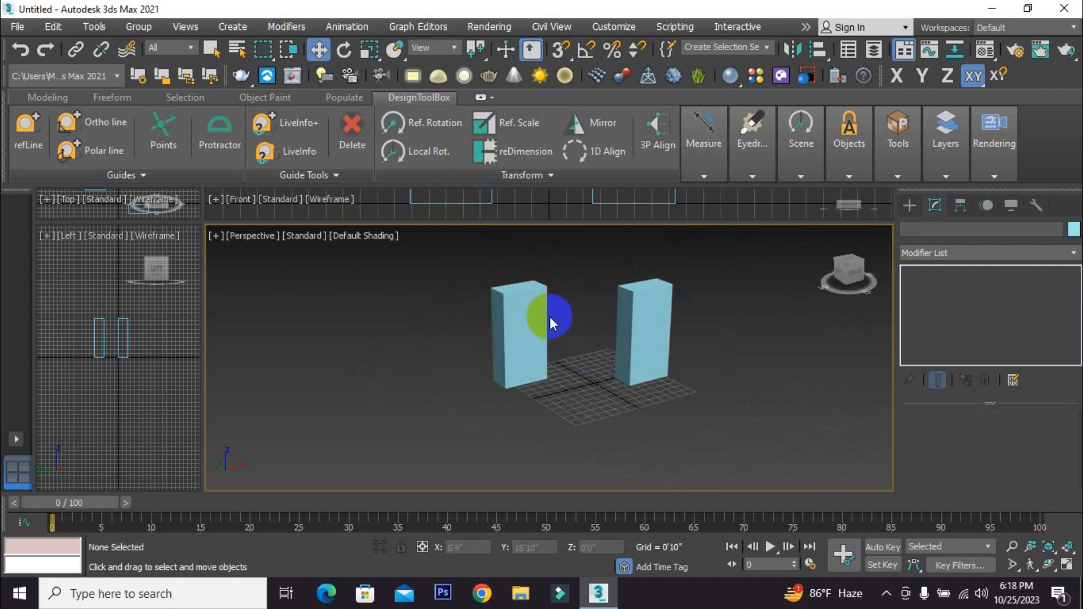
pyautogui.moveTo(566, 315); pyautogui.dragTo(558, 327, button='middle')
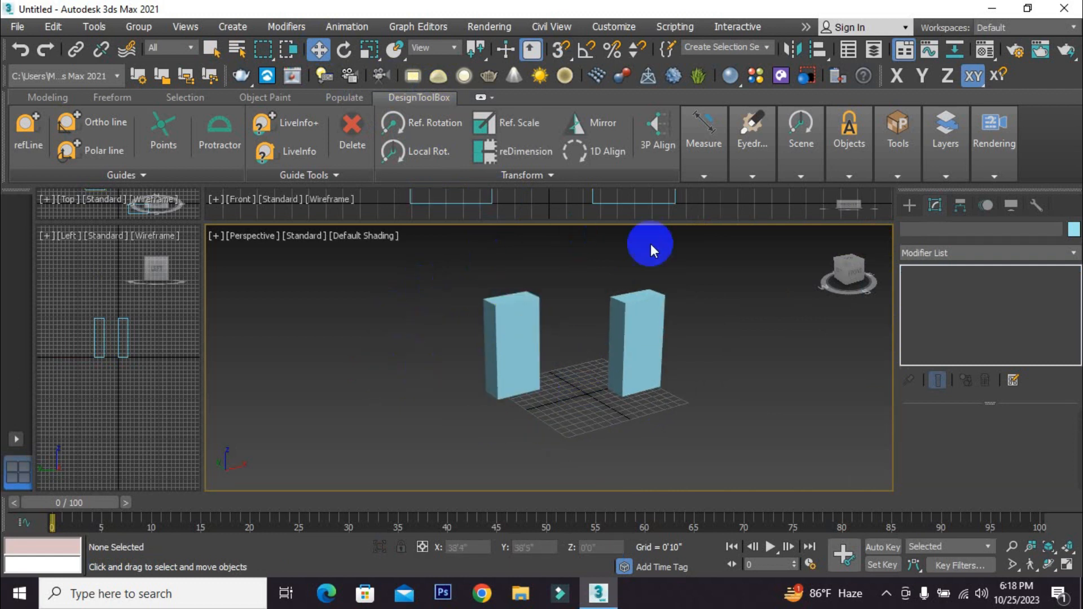
pyautogui.moveTo(585, 297); pyautogui.dragTo(570, 327, button='middle')
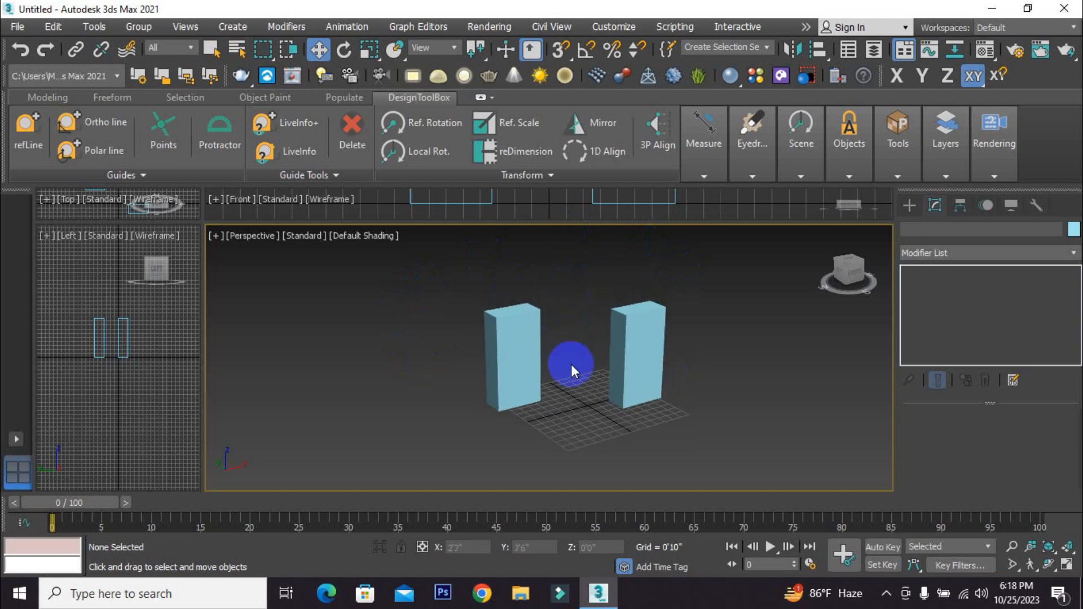
pyautogui.click(510, 321)
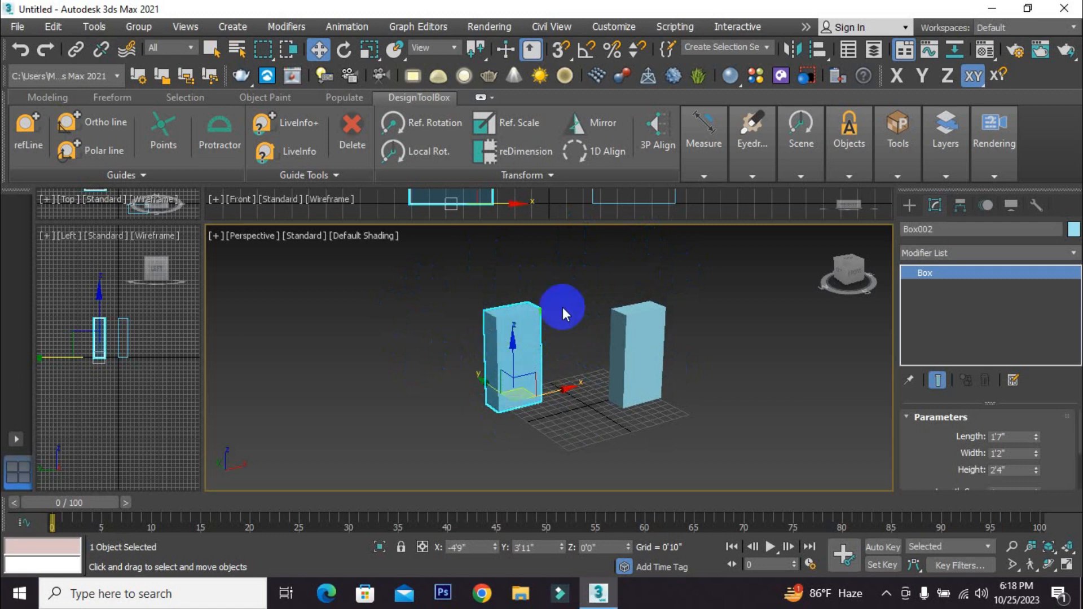
pyautogui.moveTo(563, 307); pyautogui.dragTo(582, 312, button='middle')
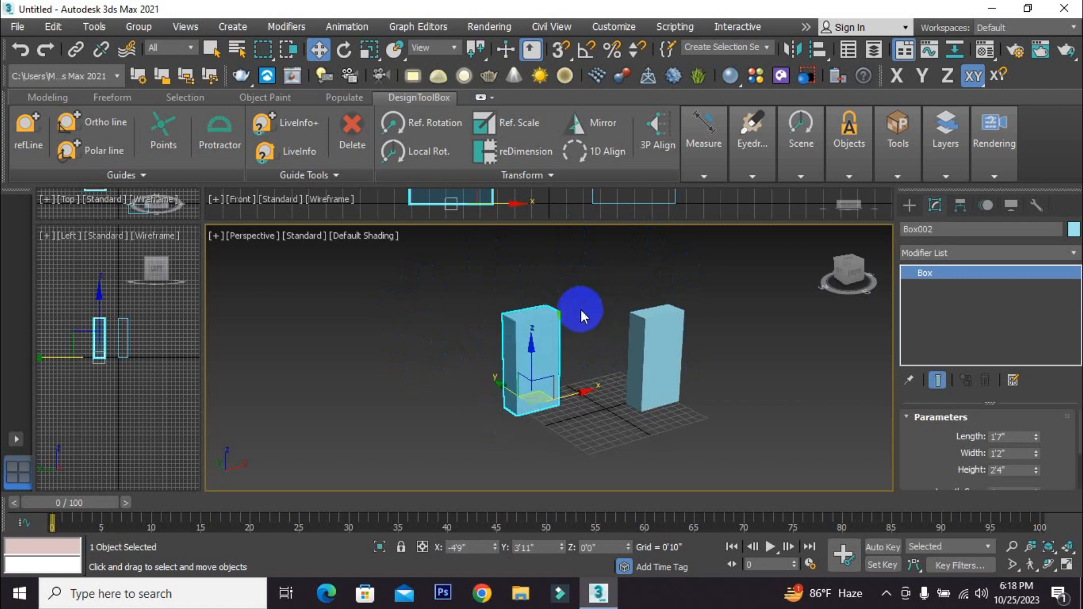
pyautogui.click(417, 150)
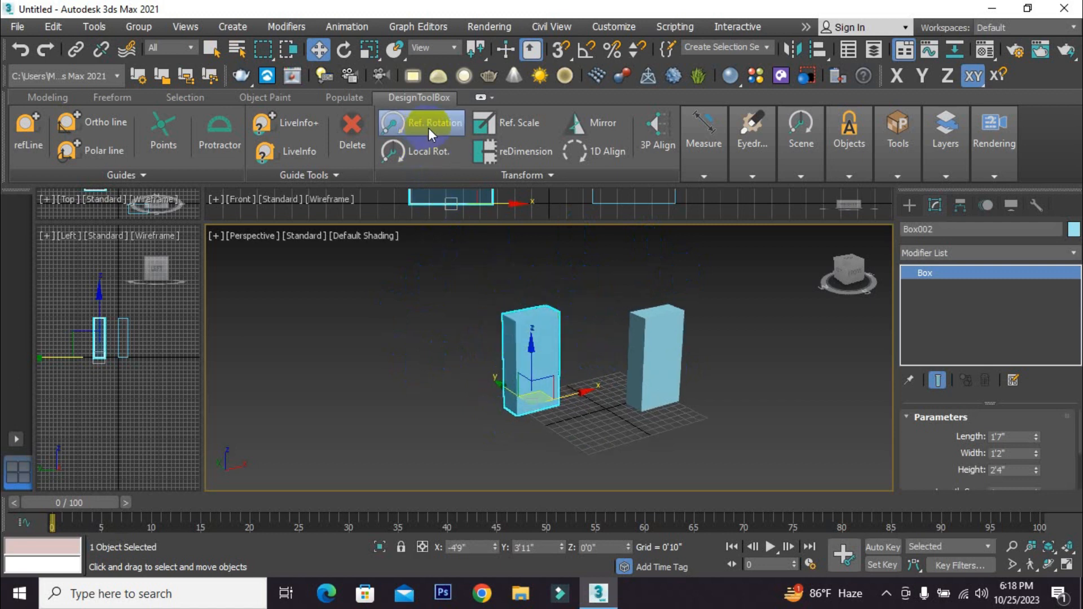
pyautogui.moveTo(679, 353); pyautogui.dragTo(667, 353, button='middle')
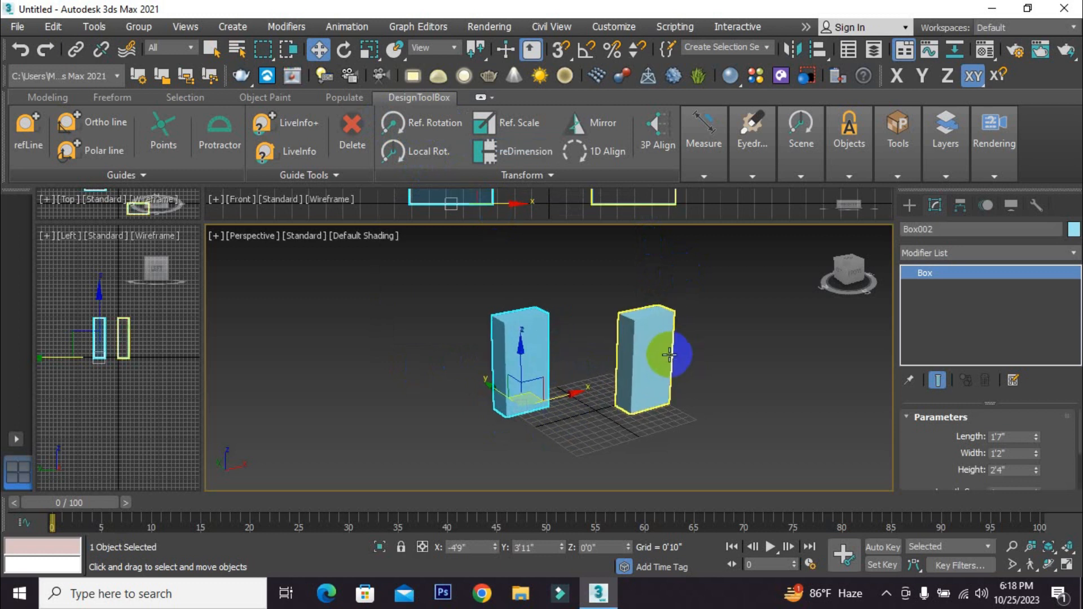
pyautogui.click(518, 133)
pyautogui.keyDown('alt'); pyautogui.moveTo(578, 316); pyautogui.dragTo(612, 370, button='middle'); pyautogui.keyUp('alt')
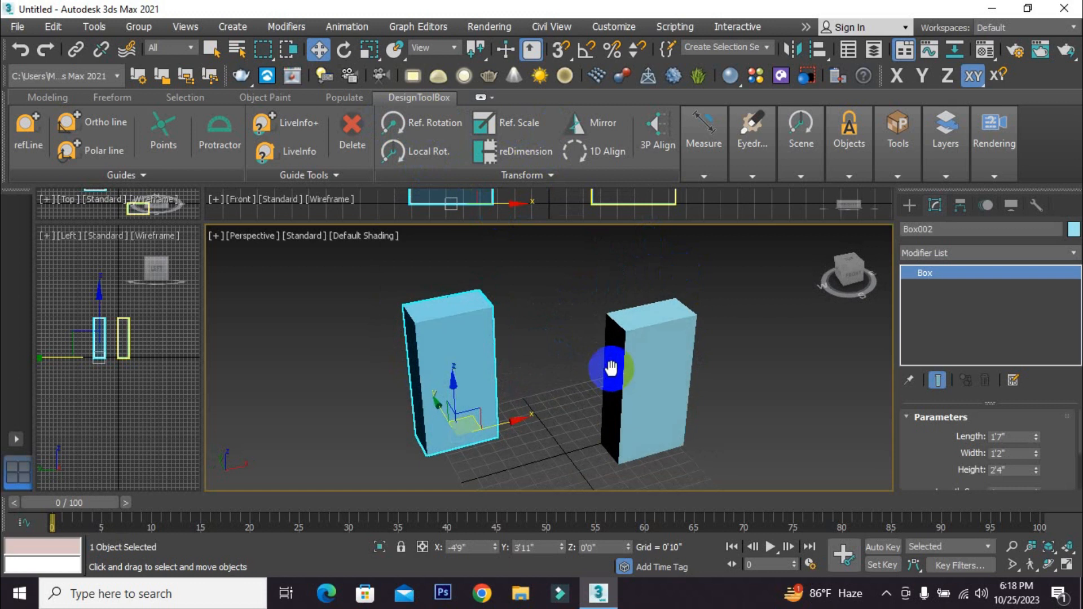
pyautogui.scroll(-3, 530, 359)
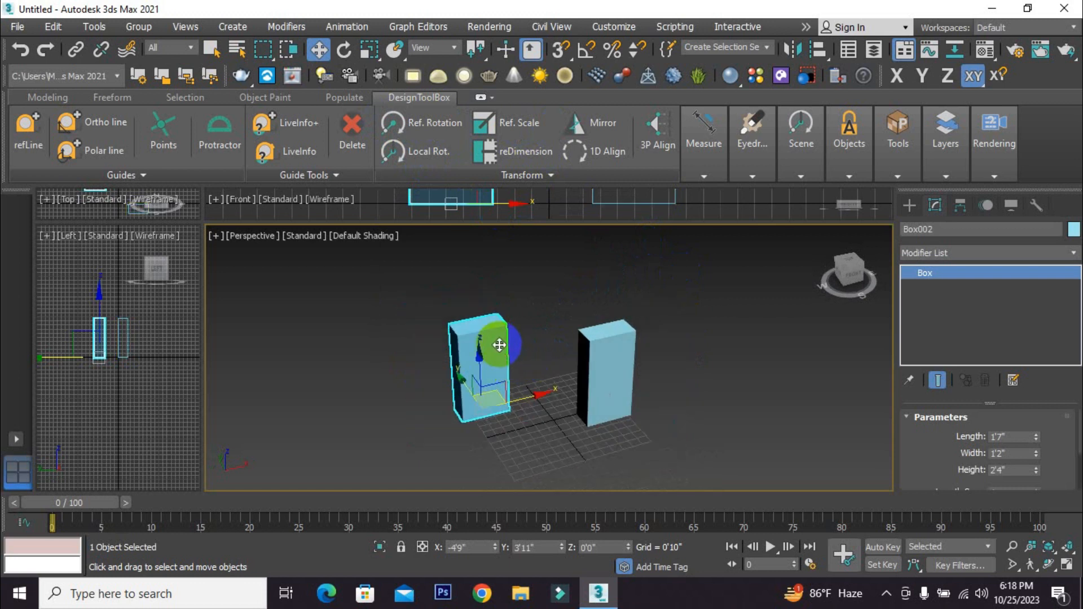
# - Delete the scaled box and copy the remaining reference box about 12'9" along negative X
pyautogui.click(599, 354)
pyautogui.press('Delete')
pyautogui.keyDown('alt'); pyautogui.moveTo(612, 392); pyautogui.dragTo(581, 397, button='middle'); pyautogui.keyUp('alt')
pyautogui.click(580, 396)
pyautogui.keyDown('shift'); pyautogui.moveTo(633, 420); pyautogui.dragTo(446, 423); pyautogui.keyUp('shift')
pyautogui.click(550, 363)
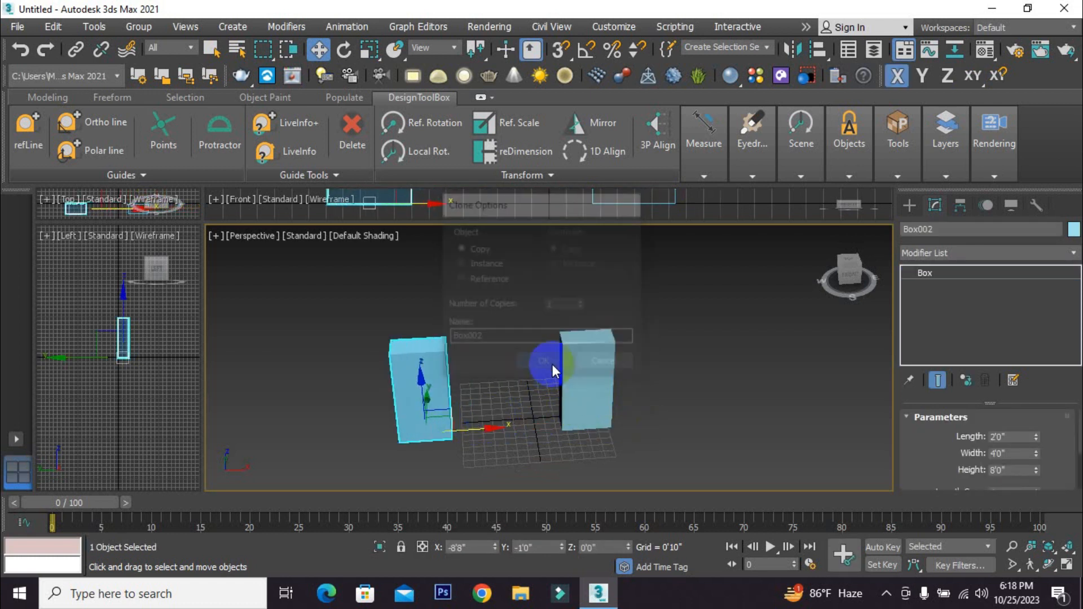
# - Select the original box and check its length, width and height parameters
pyautogui.scroll(-2, 553, 365)
pyautogui.keyDown('alt'); pyautogui.moveTo(559, 389); pyautogui.dragTo(494, 396, button='middle'); pyautogui.keyUp('alt')
pyautogui.scroll(2, 495, 396)
pyautogui.keyDown('alt'); pyautogui.moveTo(579, 371); pyautogui.dragTo(569, 375, button='middle'); pyautogui.keyUp('alt')
pyautogui.click(601, 358)
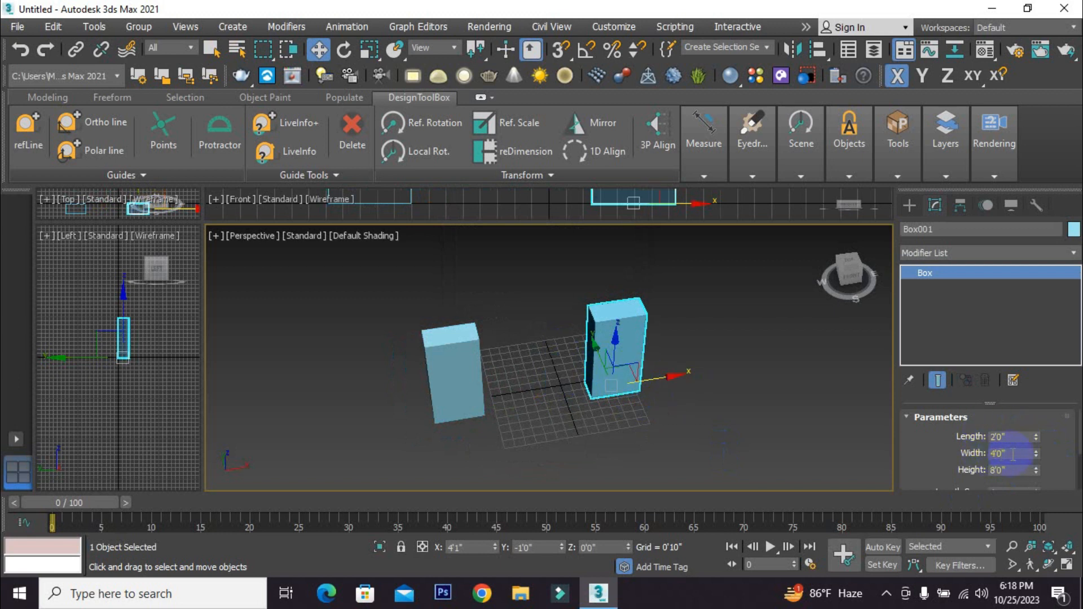
# - Draw a rectangle spline about 6'5" wide on the grid in front of the original box
pyautogui.click(909, 205)
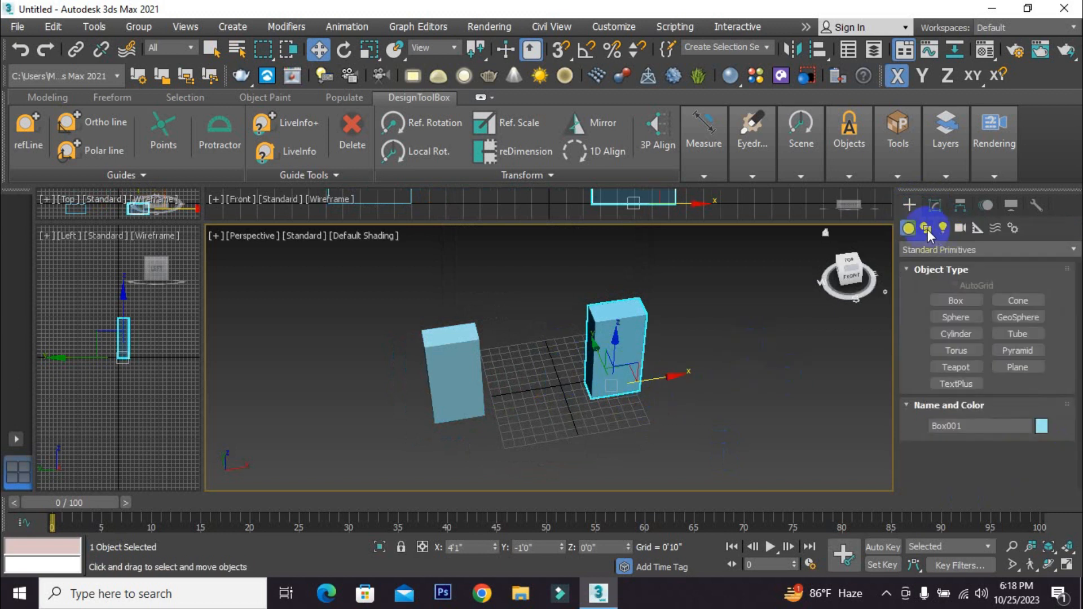
pyautogui.click(928, 227)
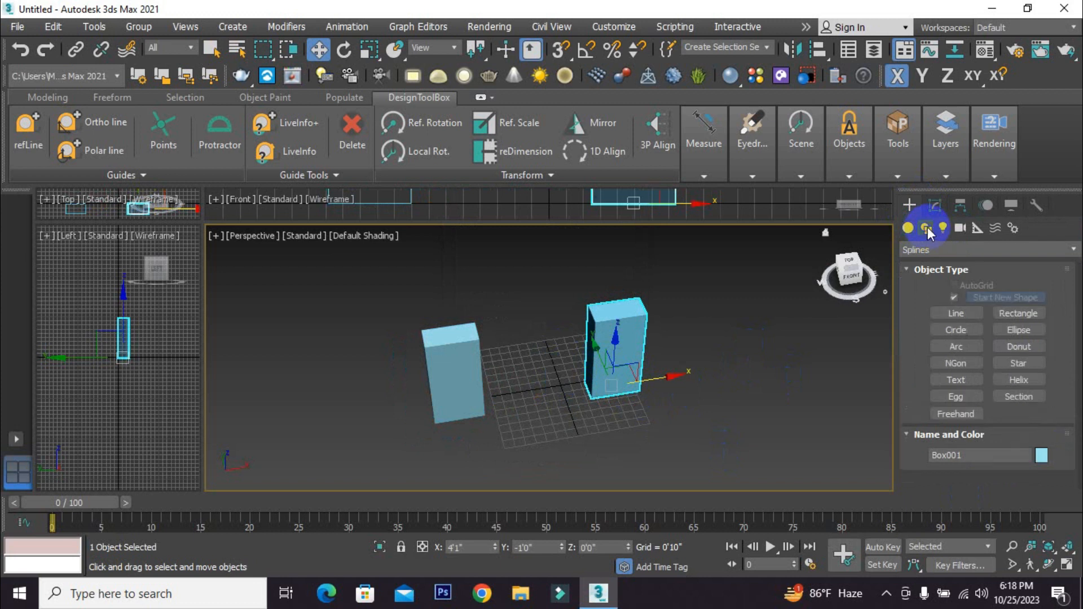
pyautogui.click(1012, 313)
pyautogui.moveTo(568, 421); pyautogui.dragTo(638, 429)
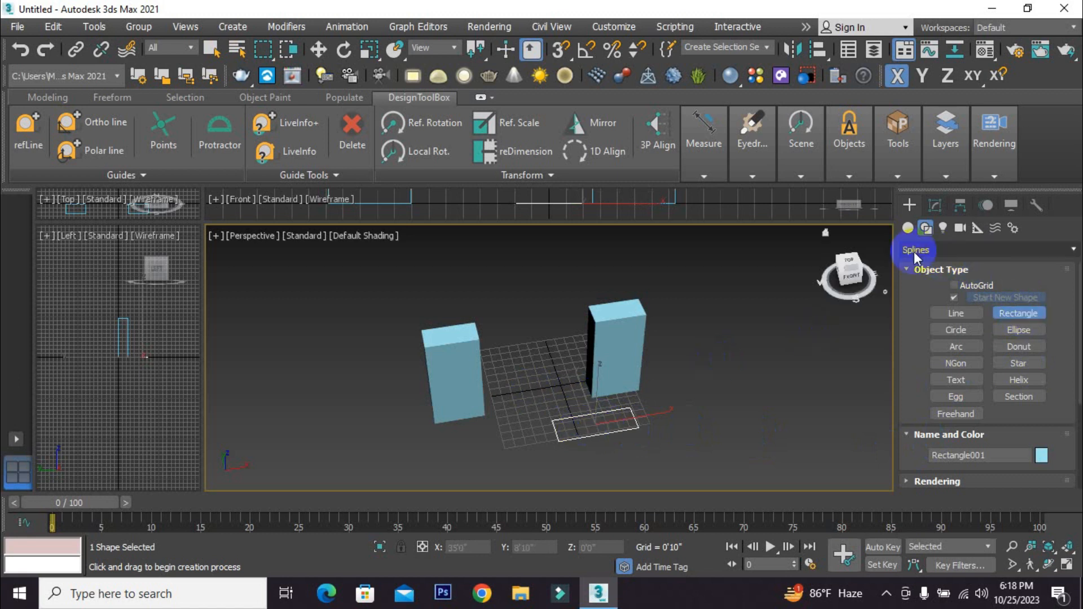
# - Set the rectangle's length to 2'0" and width to 4'0"
pyautogui.click(934, 205)
pyautogui.scroll(-2, 934, 465)
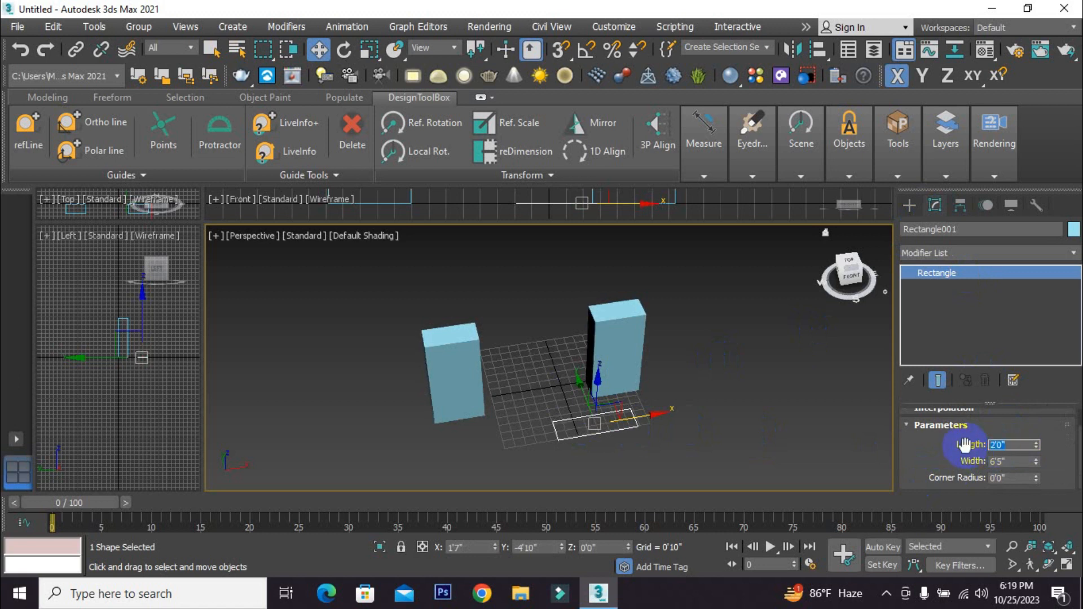
pyautogui.click(984, 460)
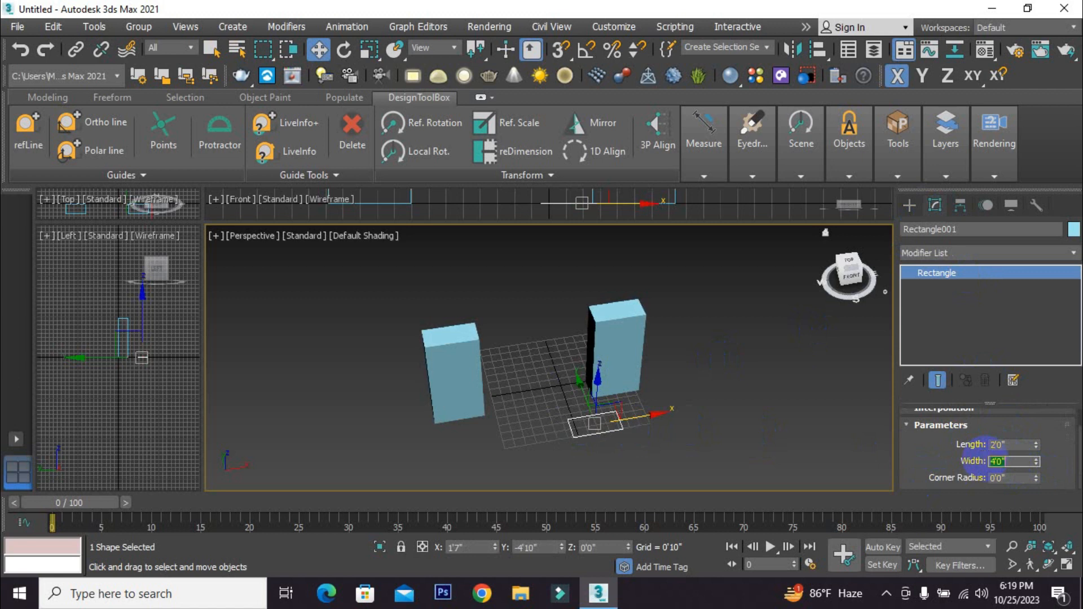
# - Delete the original box standing behind the rectangle
pyautogui.click(910, 205)
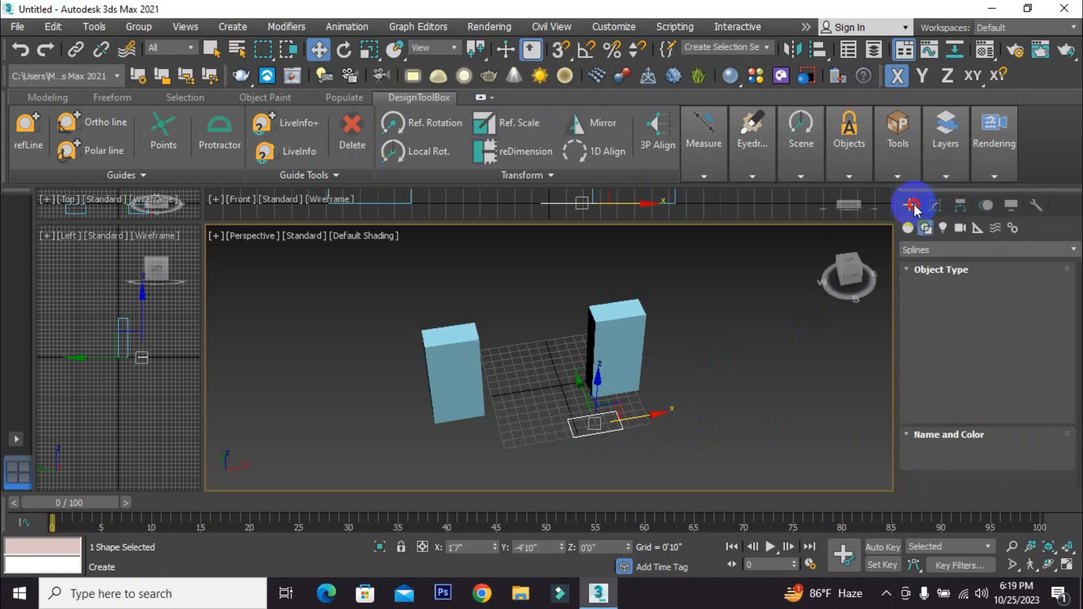
pyautogui.scroll(3, 601, 355)
pyautogui.click(604, 358)
pyautogui.scroll(-3, 699, 403)
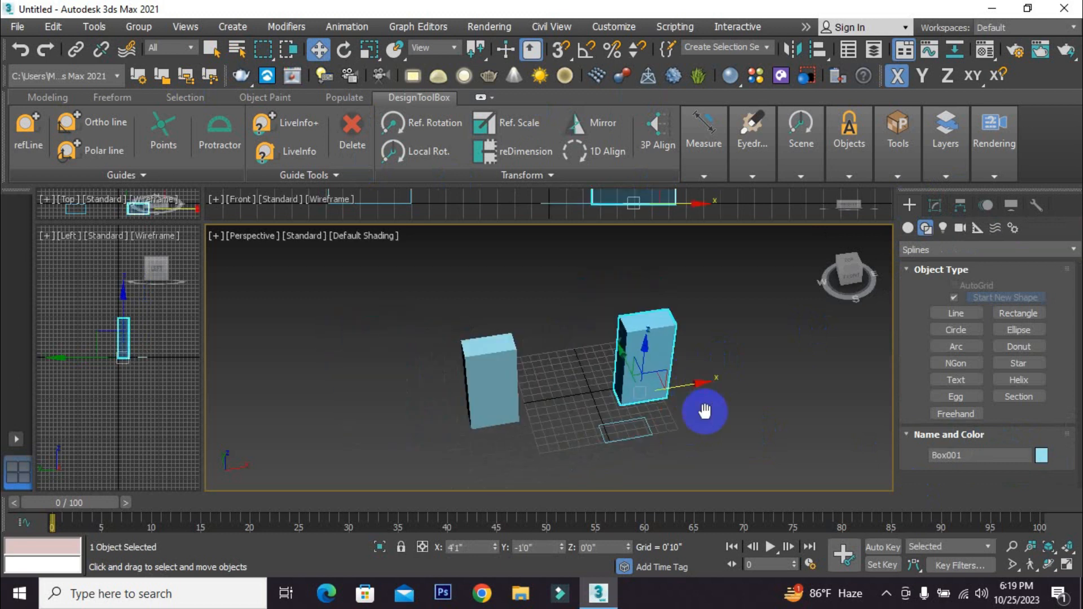
pyautogui.moveTo(706, 414); pyautogui.dragTo(697, 391, button='middle')
pyautogui.press('Delete')
pyautogui.scroll(2, 642, 421)
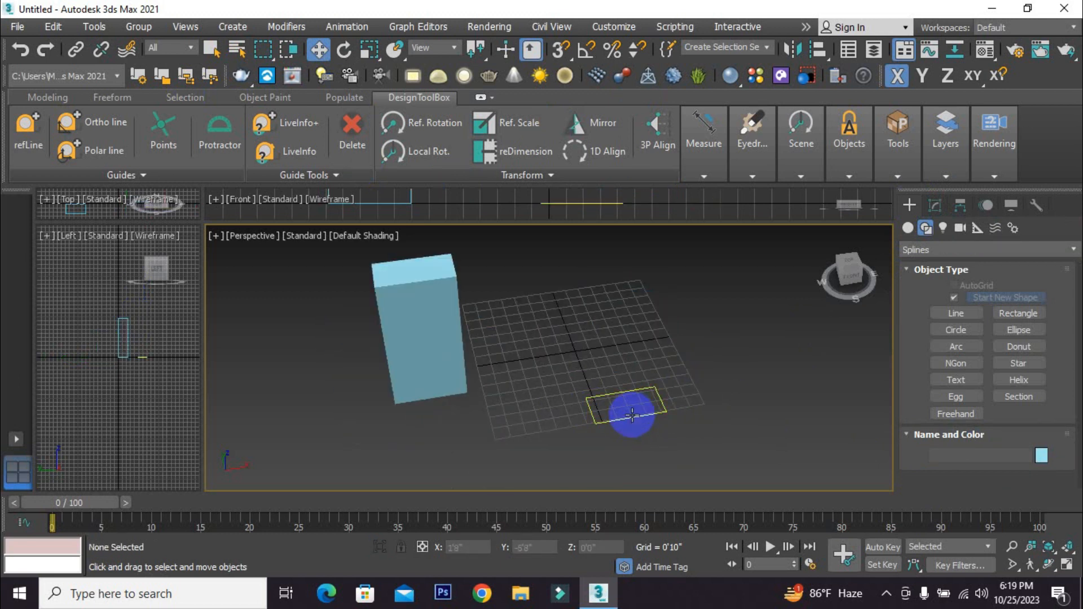
# - Move the rectangle along the X axis to about X 11'11"
pyautogui.click(632, 416)
pyautogui.scroll(-2, 626, 428)
pyautogui.moveTo(648, 404)
pyautogui.mouseDown()
pyautogui.moveTo(766, 384)
pyautogui.moveTo(664, 406)
pyautogui.mouseUp()
pyautogui.scroll(2, 668, 394)
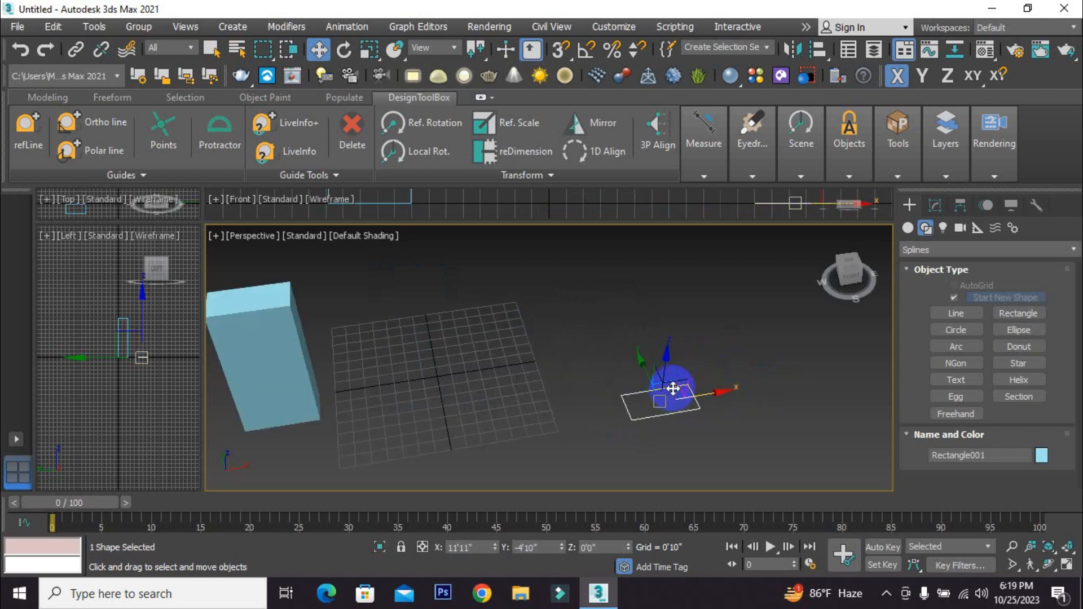
# - Move the remaining box along the X axis to about X 3'11", closer to the rectangle
pyautogui.moveTo(563, 416); pyautogui.dragTo(608, 405, button='middle')
pyautogui.click(351, 367)
pyautogui.moveTo(394, 390); pyautogui.dragTo(605, 387)
pyautogui.moveTo(605, 387); pyautogui.dragTo(486, 373, button='middle')
pyautogui.scroll(2, 443, 340)
pyautogui.scroll(-2, 546, 363)
pyautogui.keyDown('alt'); pyautogui.moveTo(623, 426); pyautogui.dragTo(426, 418, button='middle'); pyautogui.keyUp('alt')
pyautogui.keyDown('alt'); pyautogui.moveTo(620, 326); pyautogui.dragTo(442, 406, button='middle'); pyautogui.keyUp('alt')
pyautogui.keyDown('alt'); pyautogui.moveTo(763, 415); pyautogui.dragTo(684, 377, button='middle'); pyautogui.keyUp('alt')
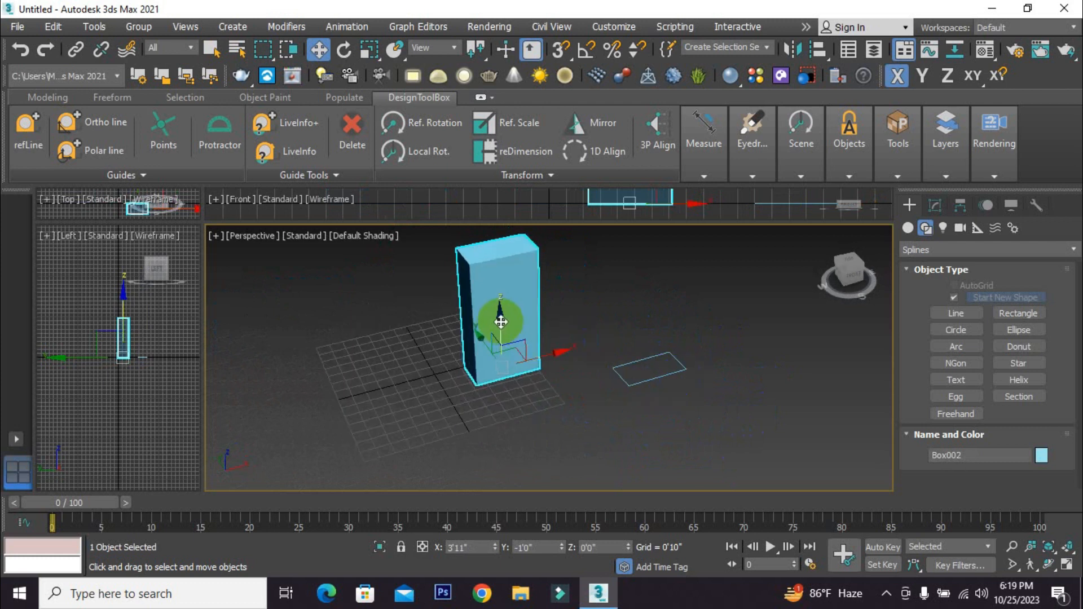
pyautogui.scroll(3, 501, 319)
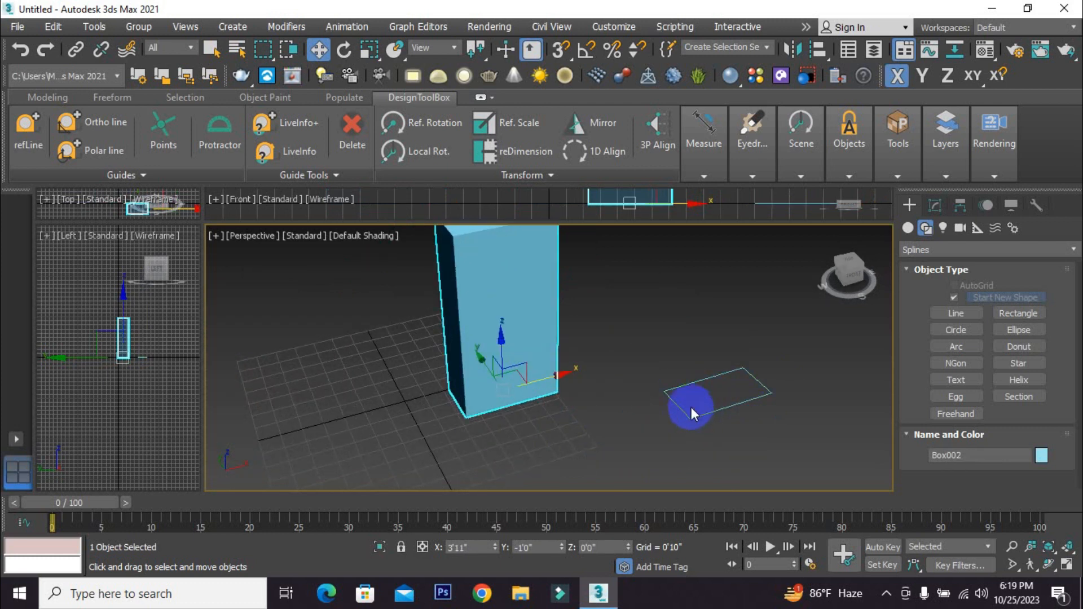
pyautogui.scroll(-3, 694, 389)
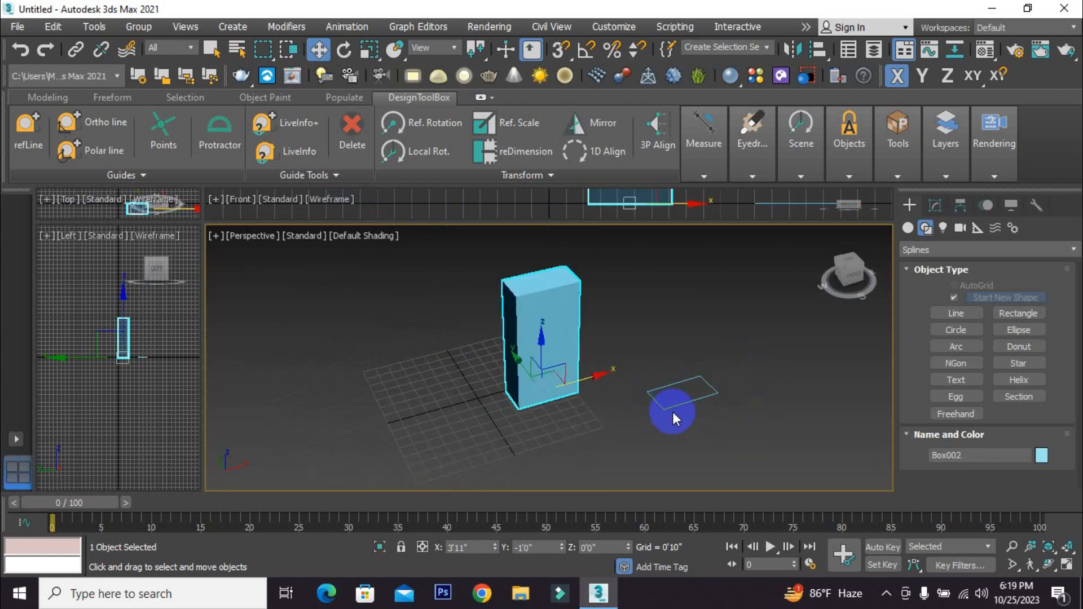
# - Copy the rectangle about 11'9" along positive X
pyautogui.moveTo(672, 412); pyautogui.dragTo(590, 428, button='middle')
pyautogui.click(587, 416)
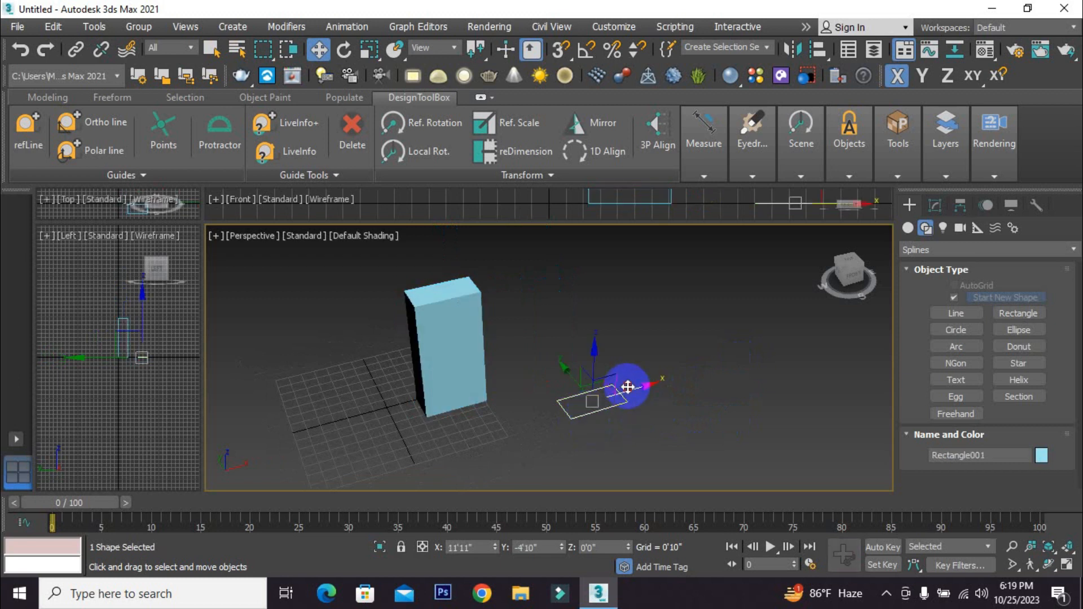
pyautogui.keyDown('shift'); pyautogui.moveTo(629, 387); pyautogui.dragTo(770, 344); pyautogui.keyUp('shift')
pyautogui.click(556, 363)
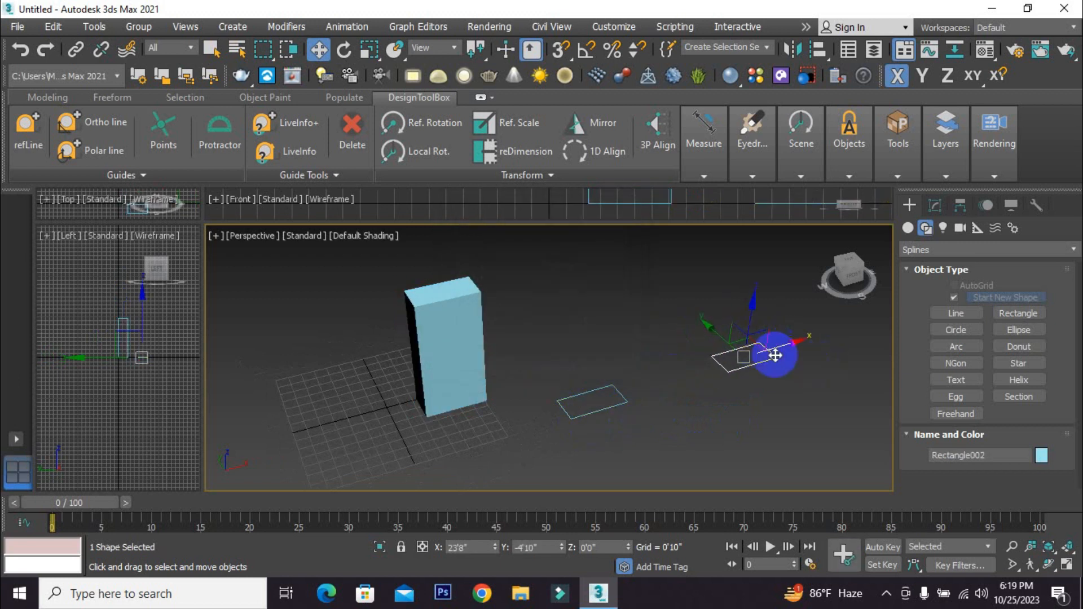
# - Enlarge the copied rectangle to a length of 5'0" and a width of 6'1"
pyautogui.click(929, 204)
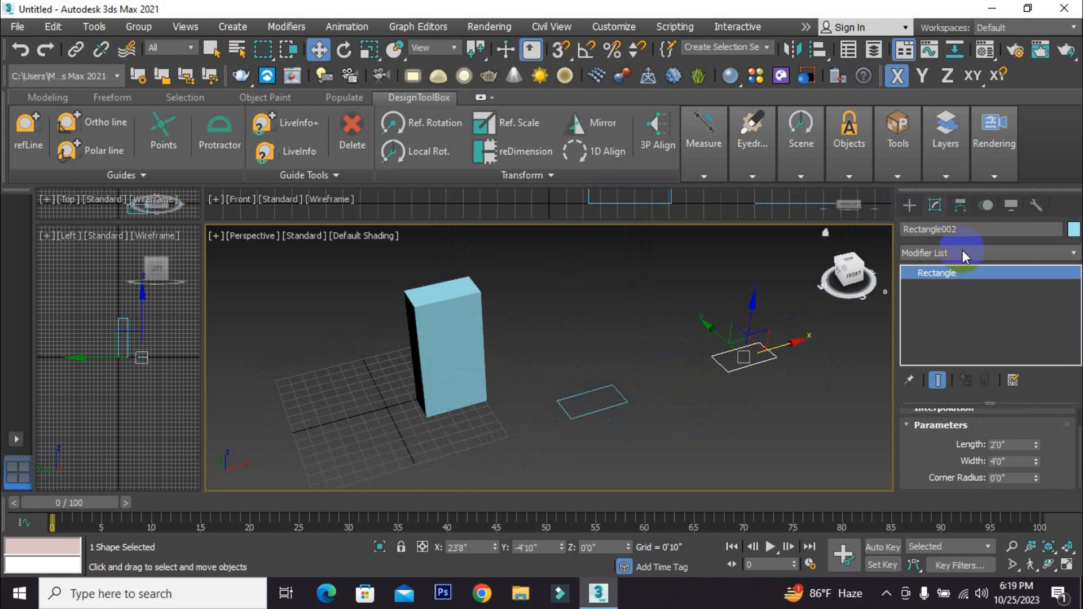
pyautogui.moveTo(1039, 444)
pyautogui.mouseDown()
pyautogui.moveTo(1028, 358)
pyautogui.moveTo(1039, 445)
pyautogui.mouseUp()
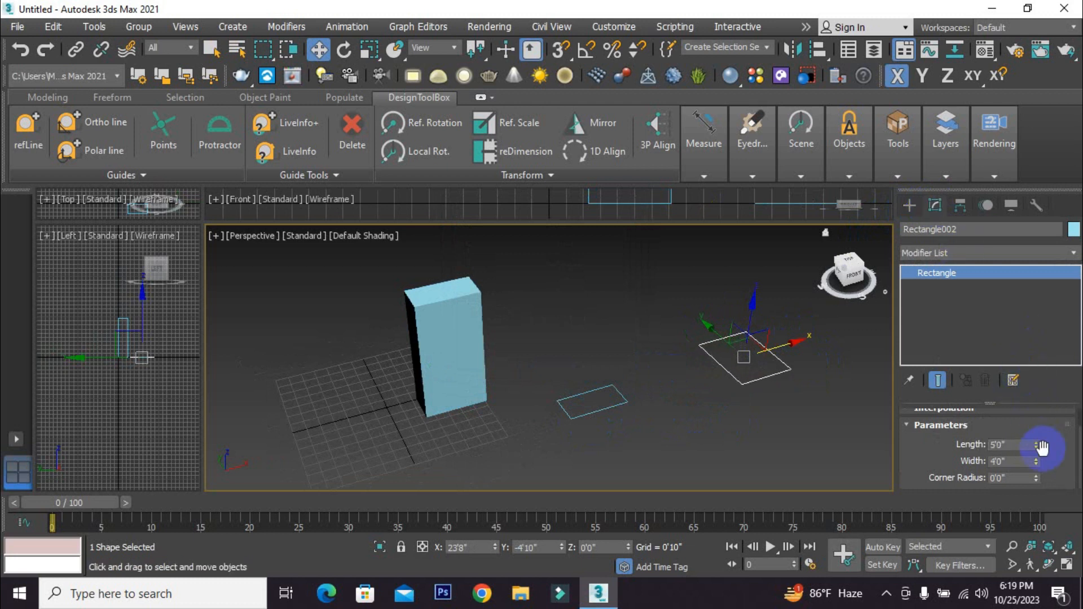
pyautogui.click(717, 427)
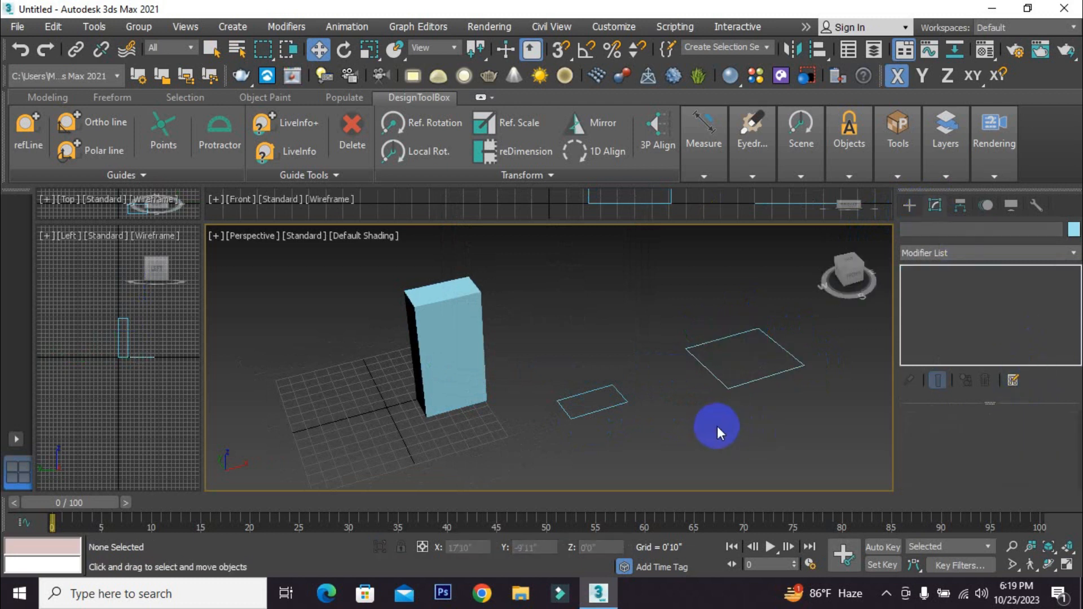
pyautogui.moveTo(717, 427); pyautogui.dragTo(653, 410, button='middle')
pyautogui.scroll(2, 502, 416)
pyautogui.scroll(-2, 493, 370)
# - Replace the smaller 2'0" x 4'0" rectangle with the box using the Replicator
pyautogui.click(382, 359)
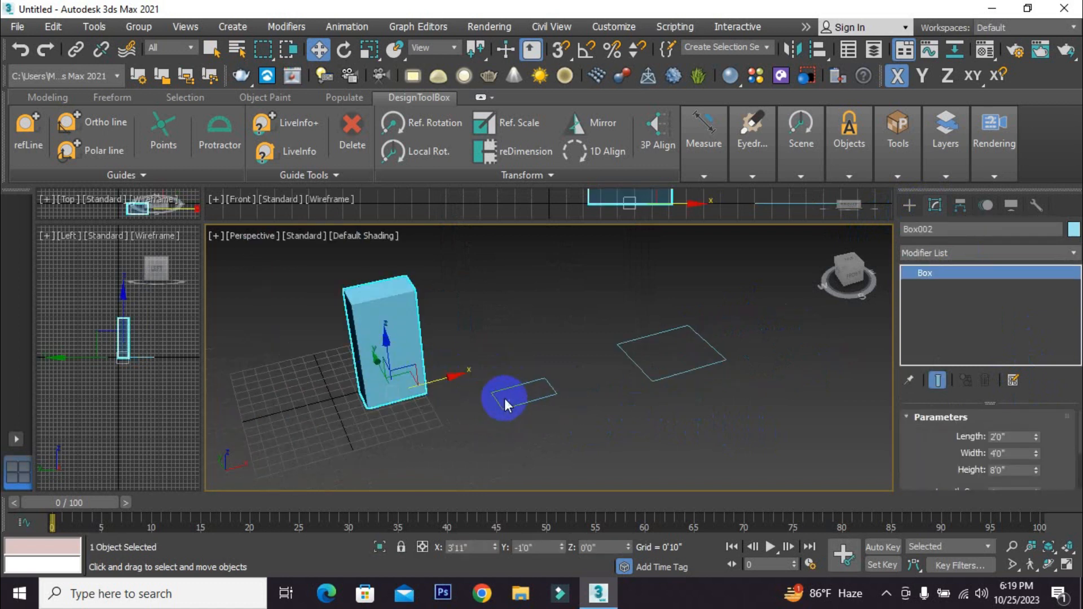
pyautogui.scroll(2, 524, 390)
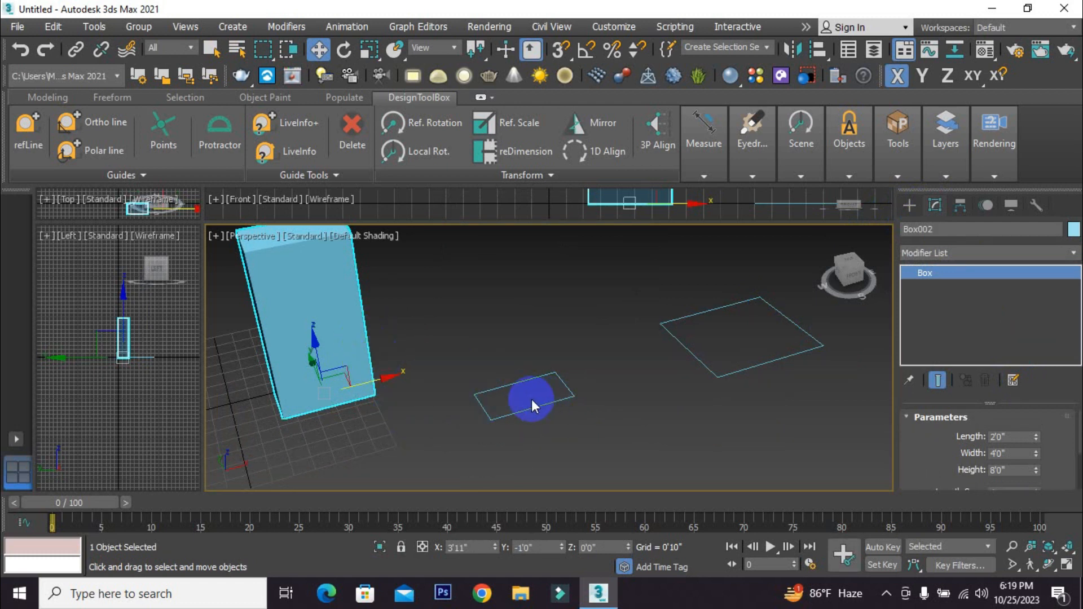
pyautogui.moveTo(502, 404); pyautogui.dragTo(535, 417, button='middle')
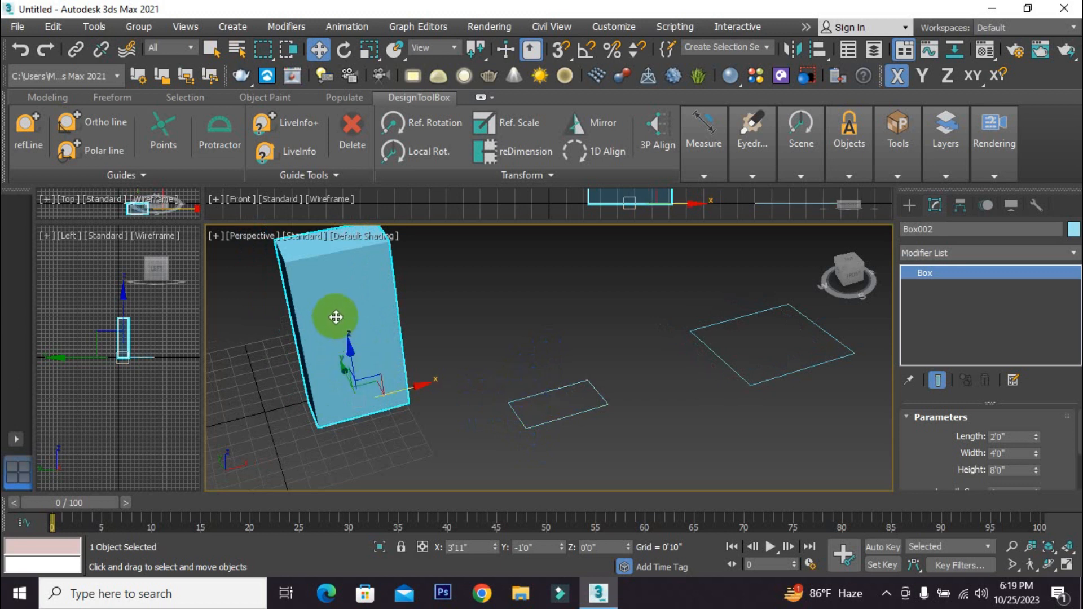
pyautogui.moveTo(493, 335); pyautogui.dragTo(495, 348, button='middle')
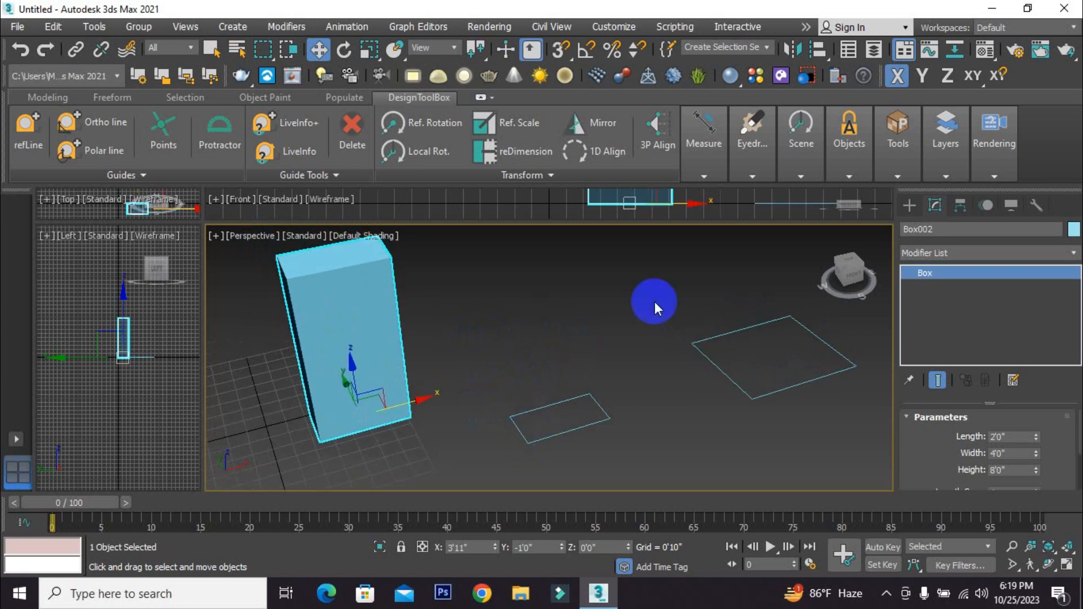
pyautogui.click(753, 177)
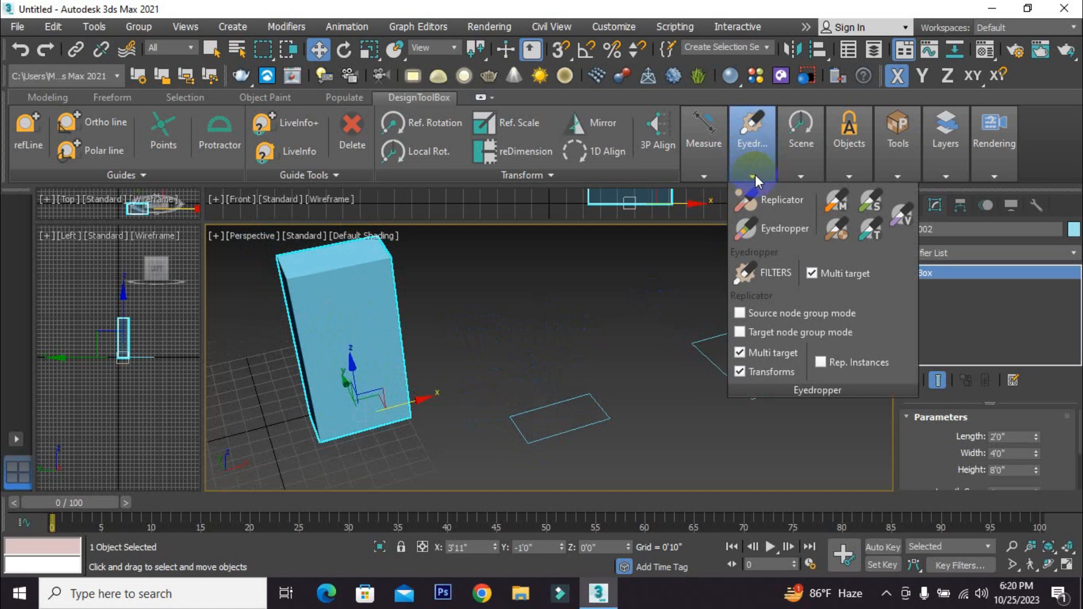
pyautogui.click(784, 200)
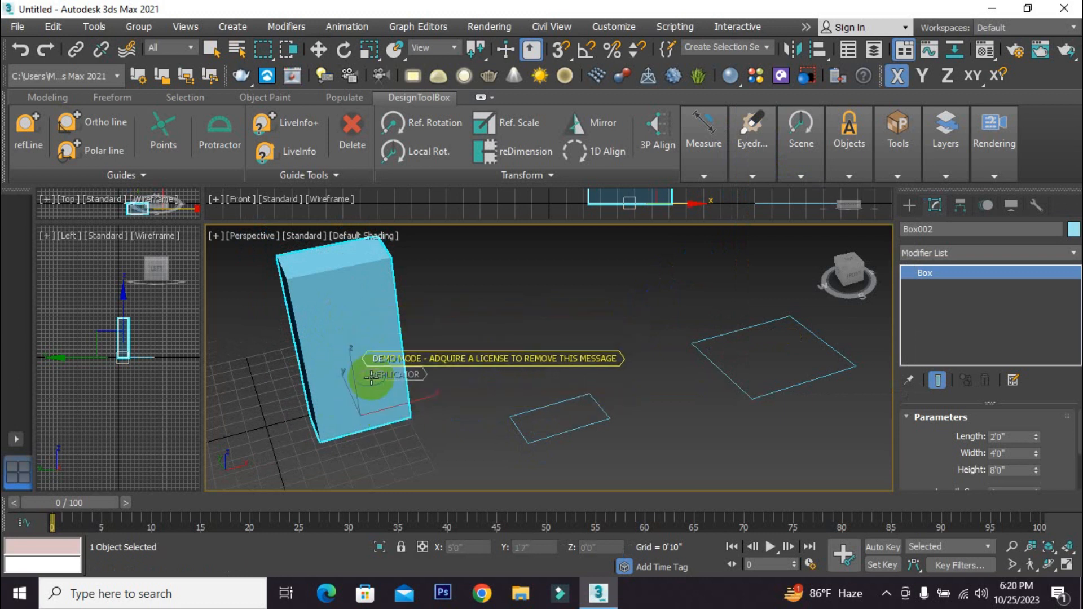
pyautogui.click(383, 385)
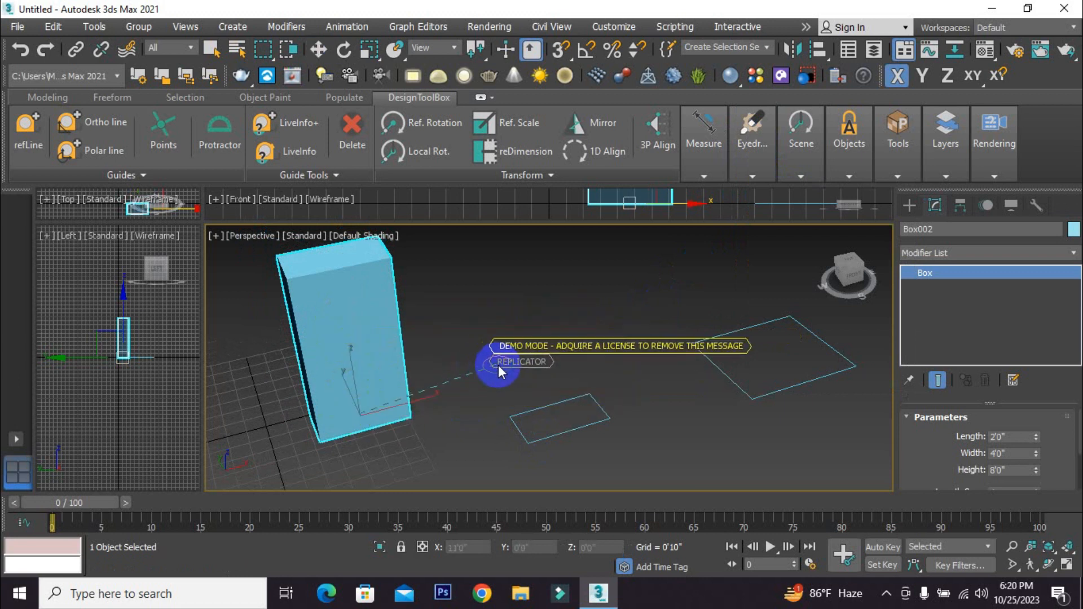
pyautogui.scroll(2, 518, 439)
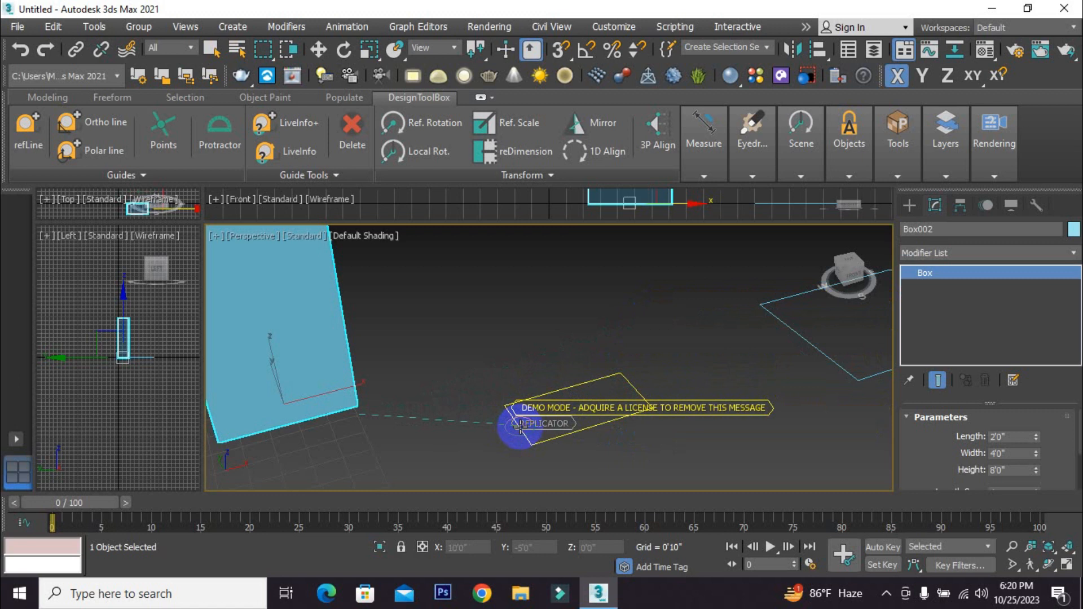
pyautogui.click(520, 427)
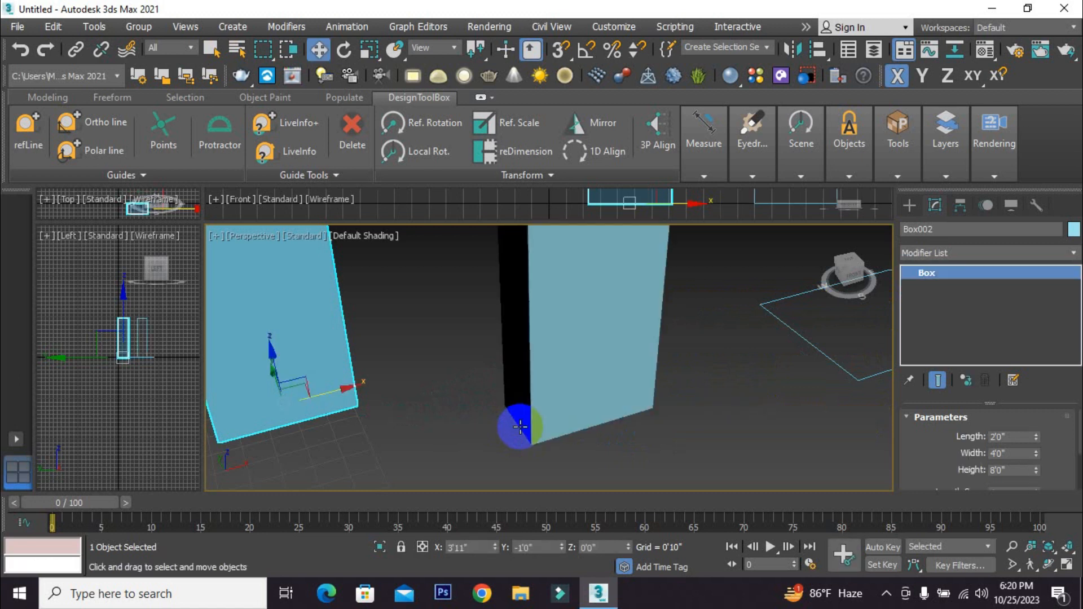
pyautogui.scroll(-5, 522, 426)
pyautogui.moveTo(536, 347); pyautogui.dragTo(565, 353, button='middle')
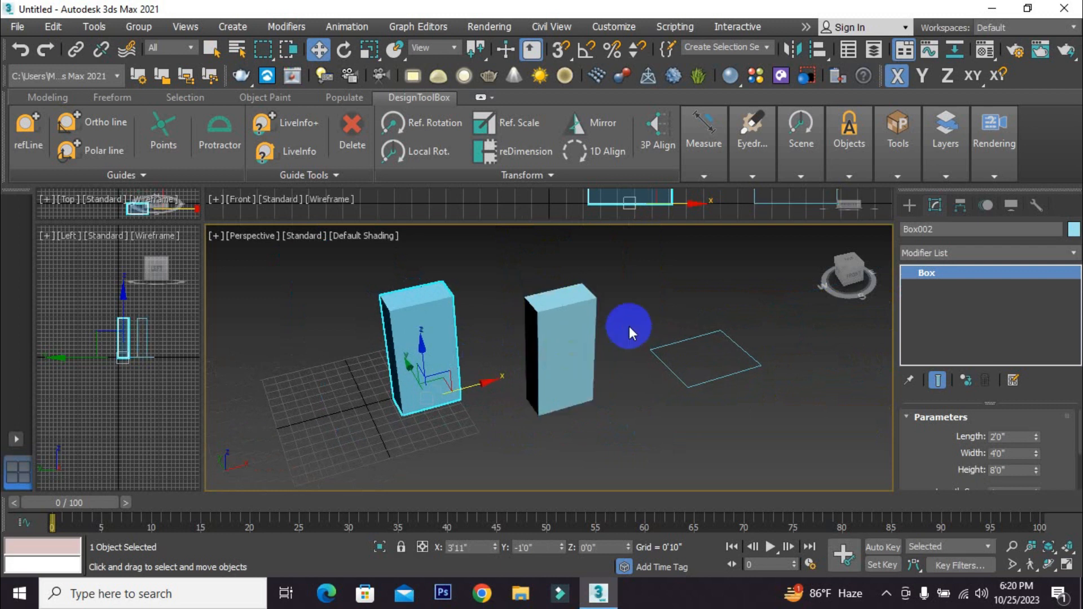
pyautogui.click(628, 326)
pyautogui.keyDown('alt'); pyautogui.moveTo(557, 391); pyautogui.dragTo(523, 370, button='middle'); pyautogui.keyUp('alt')
pyautogui.scroll(-3, 519, 388)
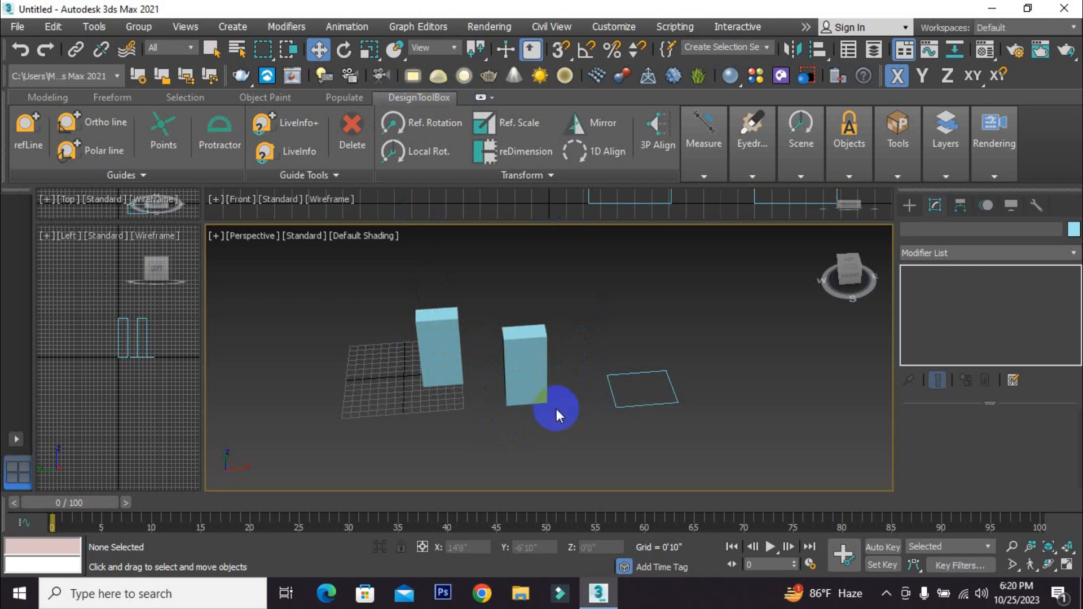
# - Copy the larger rectangle straight up along the Z axis by about 16'6"
pyautogui.click(427, 360)
pyautogui.scroll(1, 639, 435)
pyautogui.keyDown('alt'); pyautogui.moveTo(639, 435); pyautogui.dragTo(637, 377, button='middle'); pyautogui.keyUp('alt')
pyautogui.scroll(3, 631, 350)
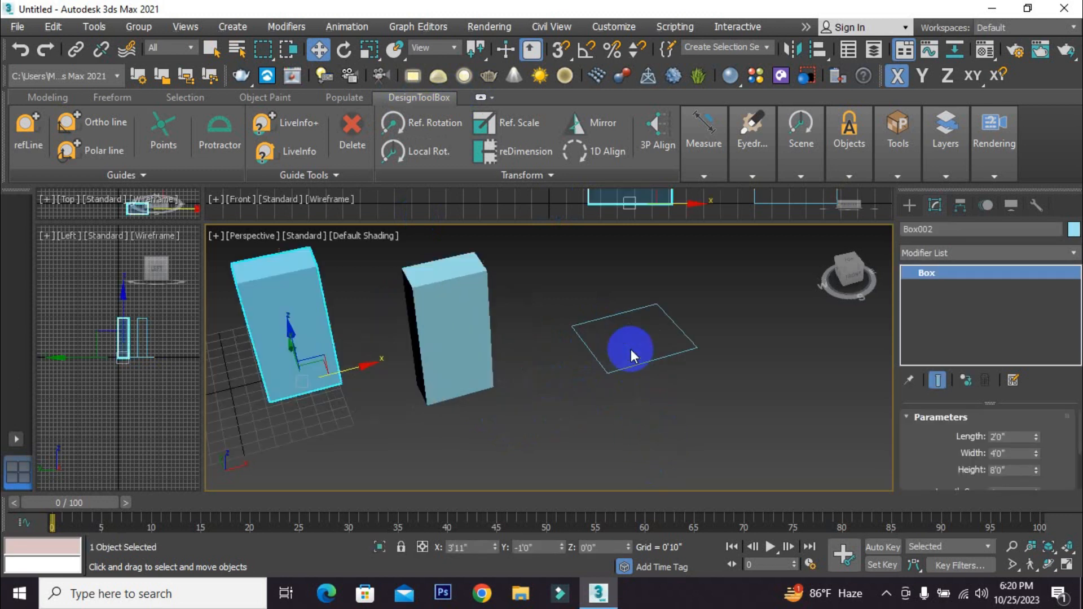
pyautogui.scroll(-2, 624, 357)
pyautogui.click(638, 361)
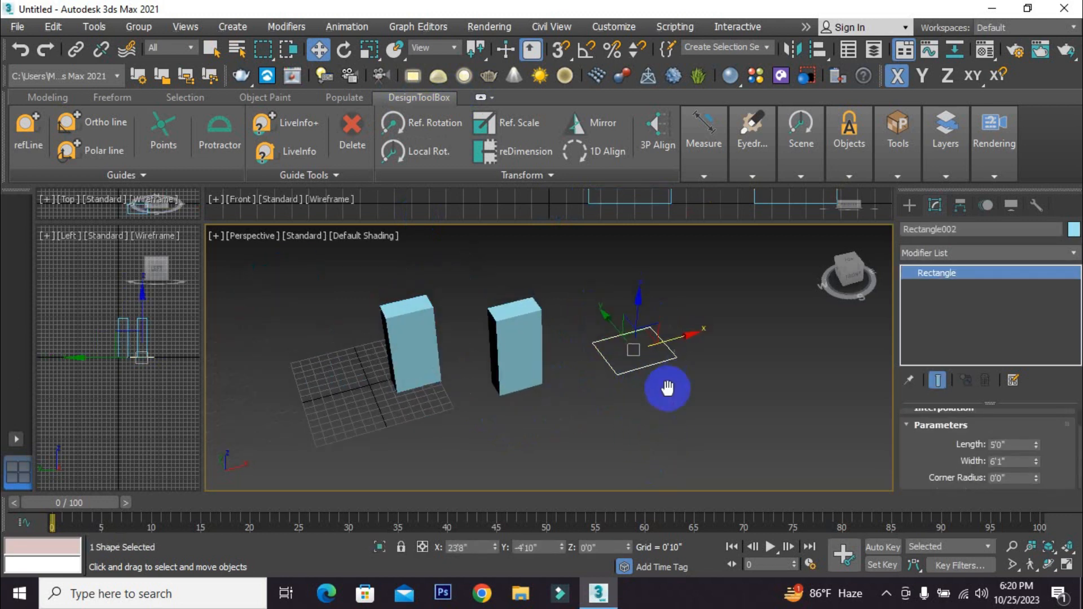
pyautogui.keyDown('shift'); pyautogui.moveTo(636, 362); pyautogui.dragTo(643, 167); pyautogui.keyUp('shift')
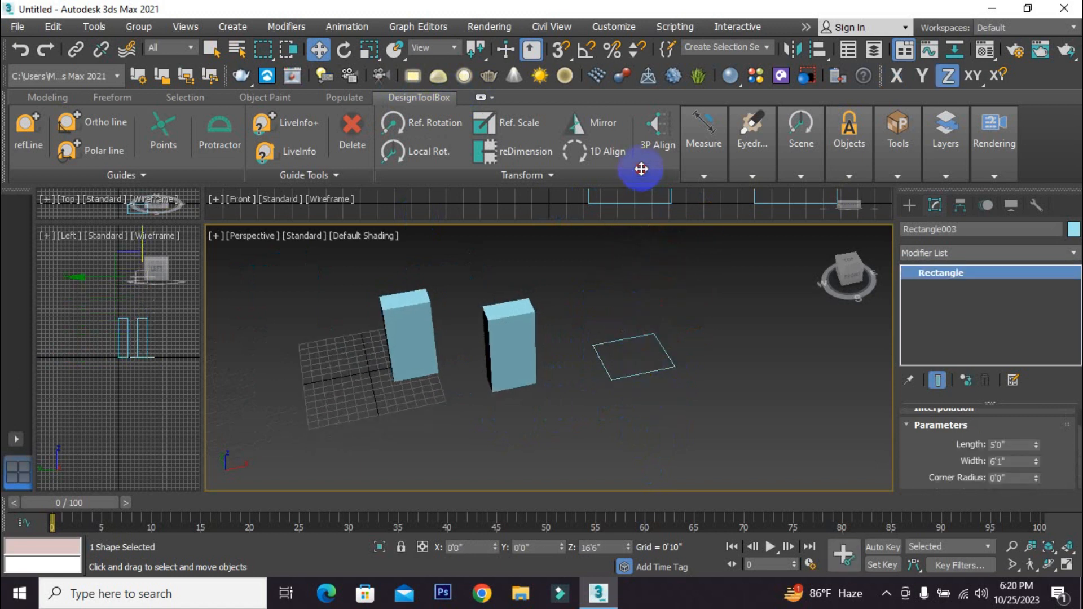
pyautogui.click(544, 364)
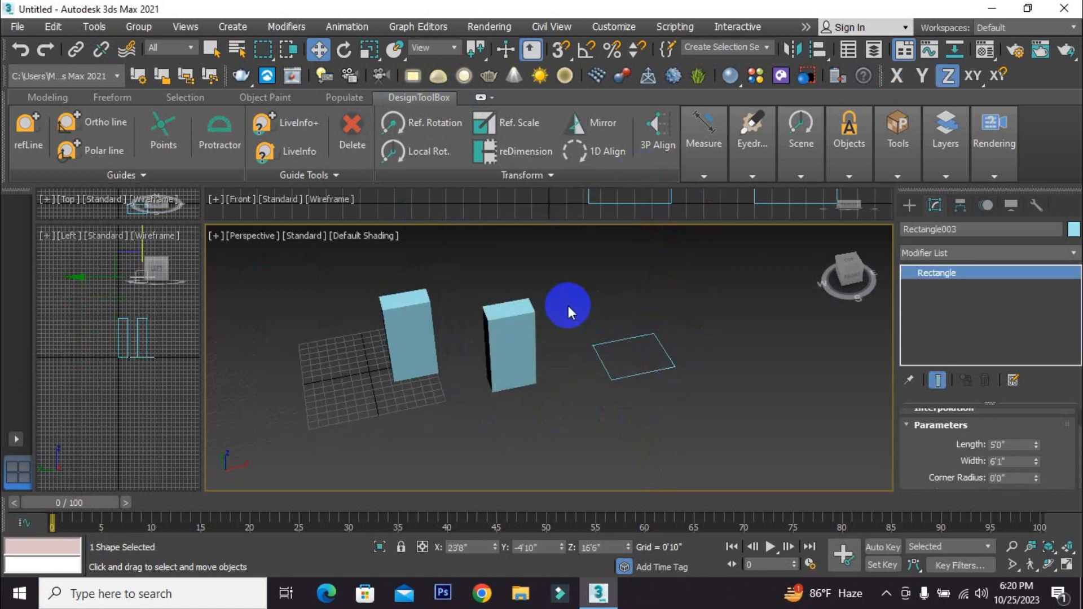
# - Replace the larger rectangle on the ground plane with the box using the Replicator
pyautogui.scroll(5, 568, 306)
pyautogui.click(356, 363)
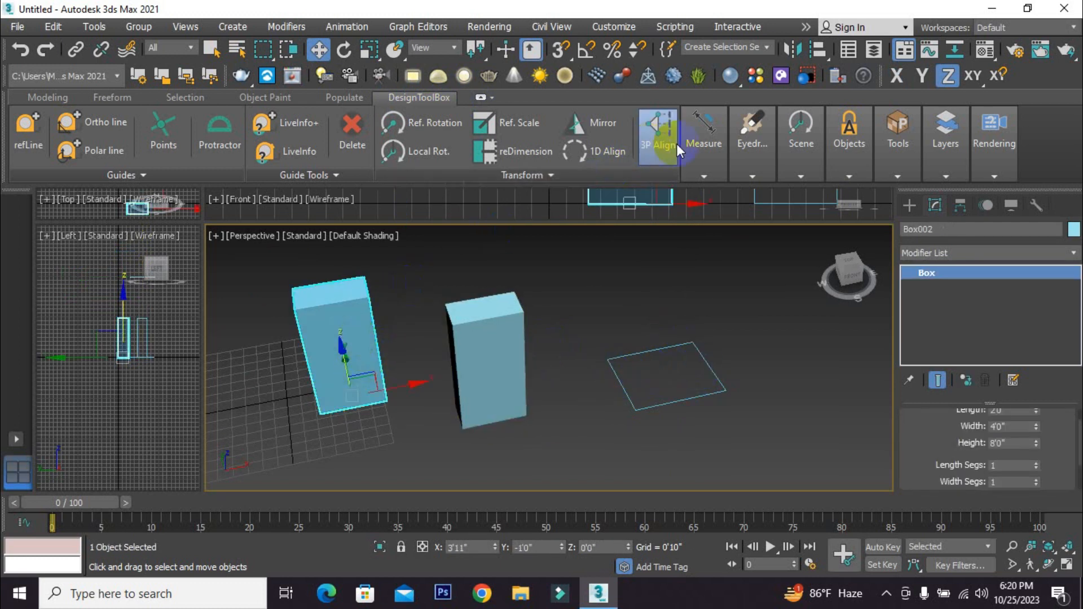
pyautogui.click(744, 168)
pyautogui.click(776, 200)
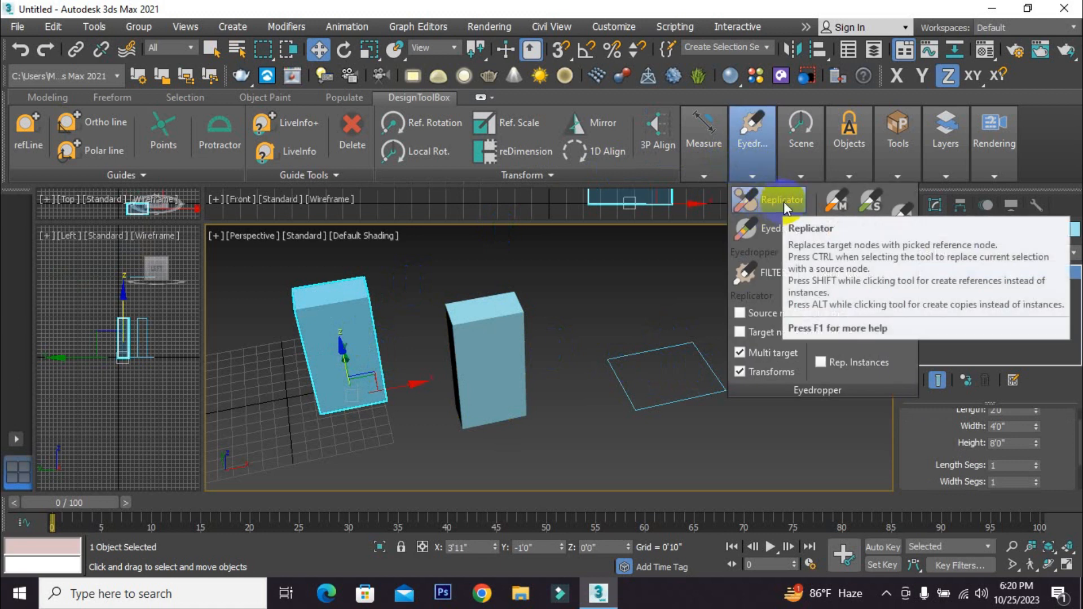
pyautogui.click(343, 356)
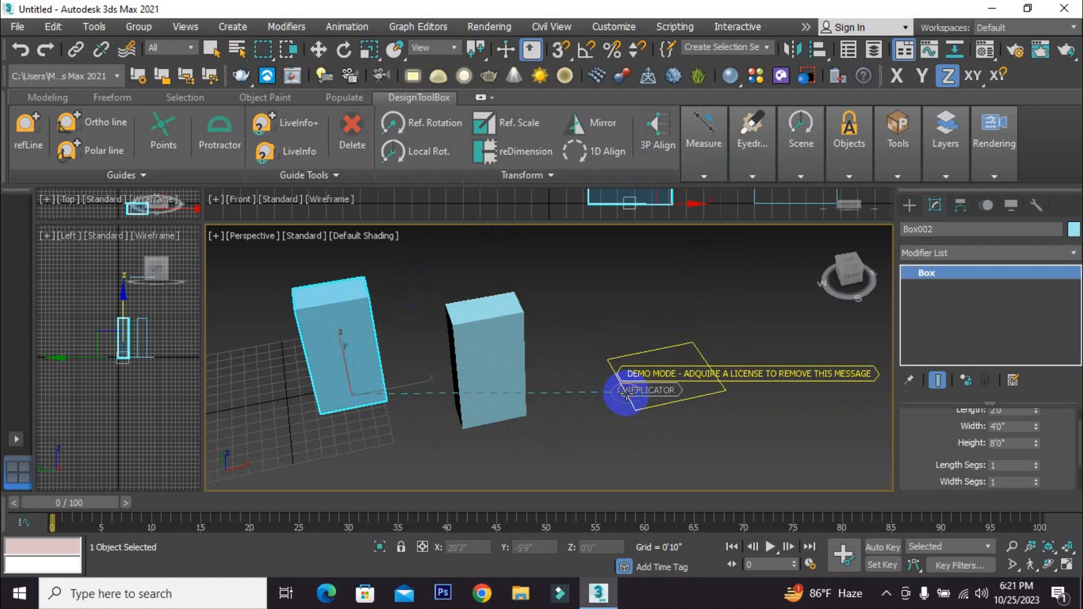
pyautogui.click(627, 394)
pyautogui.scroll(-3, 651, 371)
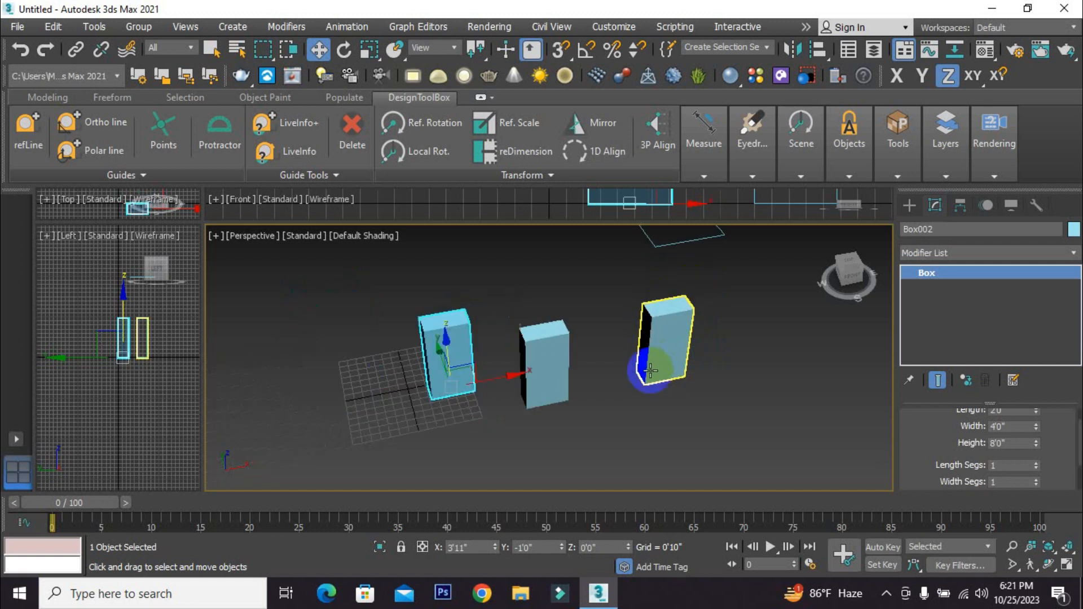
pyautogui.moveTo(686, 391); pyautogui.dragTo(628, 388, button='middle')
pyautogui.keyDown('alt'); pyautogui.moveTo(449, 398); pyautogui.dragTo(531, 420, button='middle'); pyautogui.keyUp('alt')
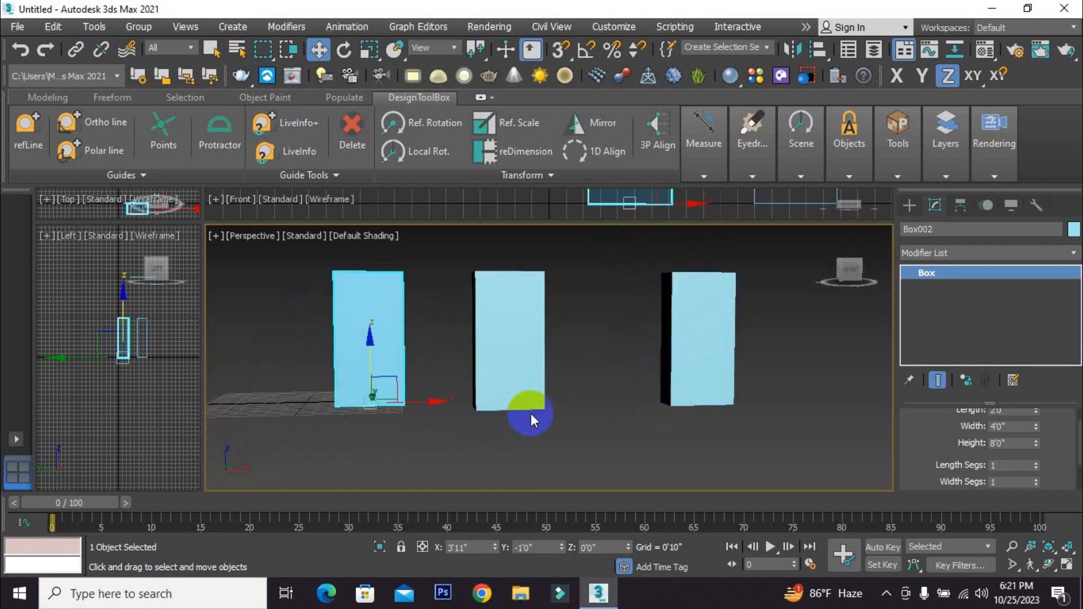
pyautogui.scroll(-3, 525, 401)
pyautogui.scroll(-2, 635, 384)
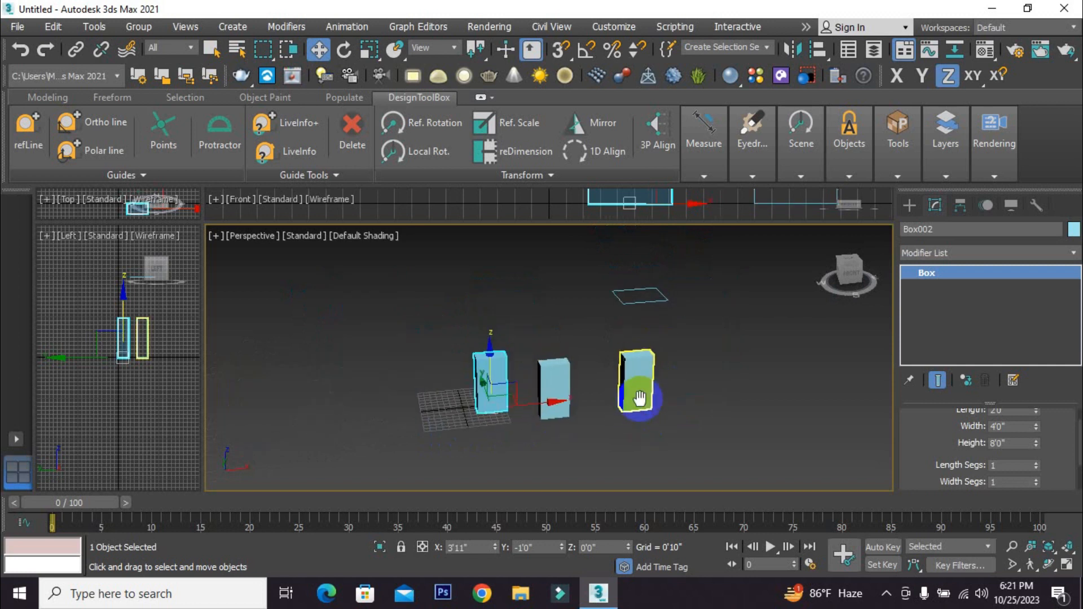
pyautogui.moveTo(639, 399); pyautogui.dragTo(633, 411, button='middle')
# - Set the raised rectangle's Z position to 0'0" so it lies at the base of the rightmost box
pyautogui.click(634, 315)
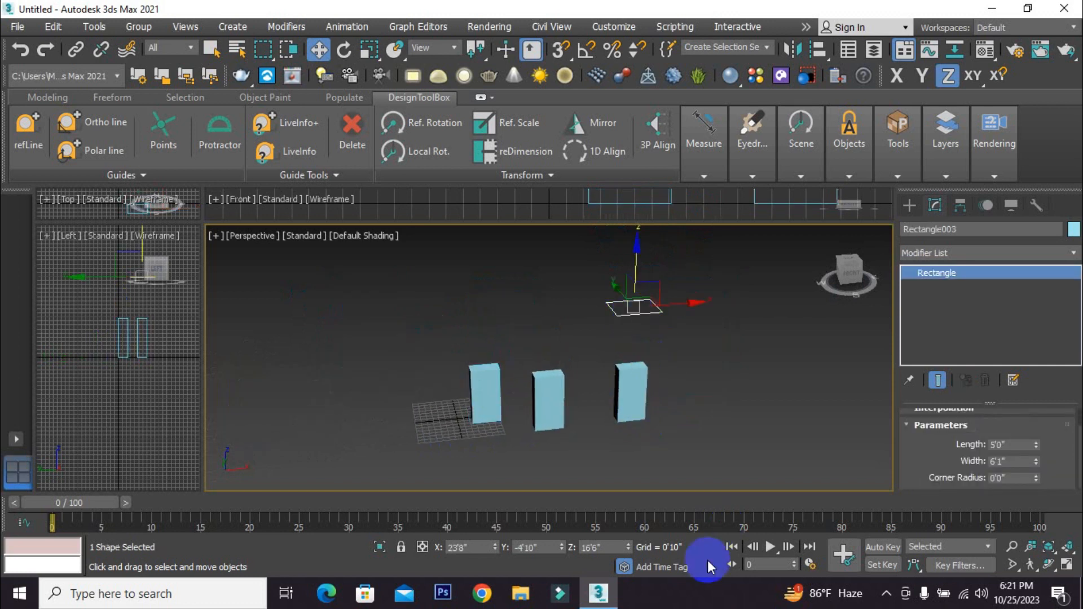
pyautogui.rightClick(627, 550)
pyautogui.scroll(4, 642, 418)
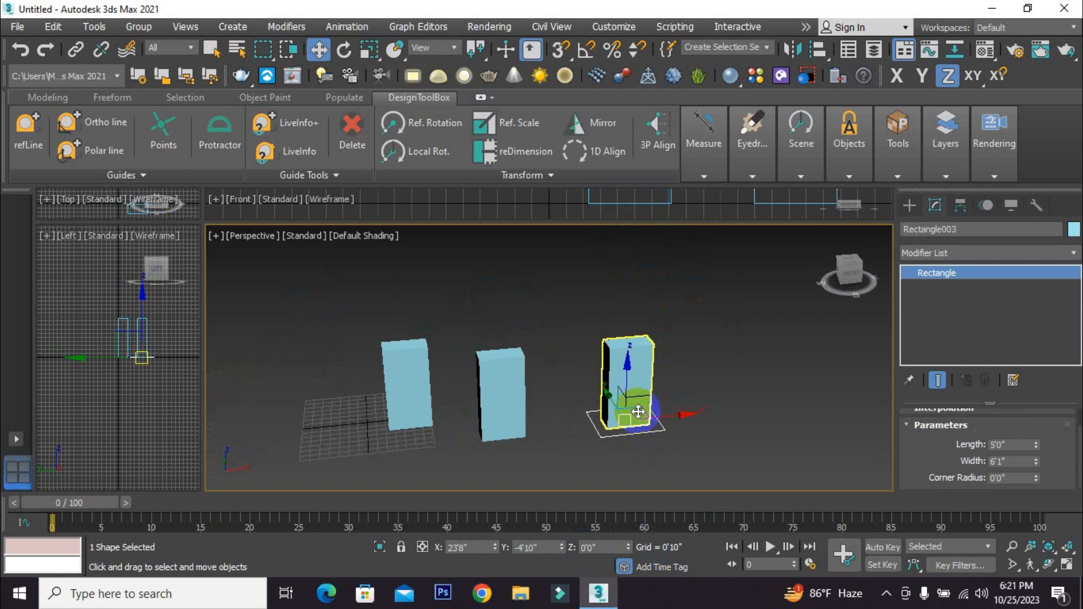
# - Examine how the rightmost replicated box sits against the larger rectangle at its base, and check the box's parameters
pyautogui.keyDown('alt'); pyautogui.moveTo(723, 418); pyautogui.dragTo(671, 415, button='middle'); pyautogui.keyUp('alt')
pyautogui.click(706, 445)
pyautogui.moveTo(564, 447)
pyautogui.mouseDown(button='middle')
pyautogui.moveTo(566, 421)
pyautogui.moveTo(557, 426)
pyautogui.mouseUp(button='middle')
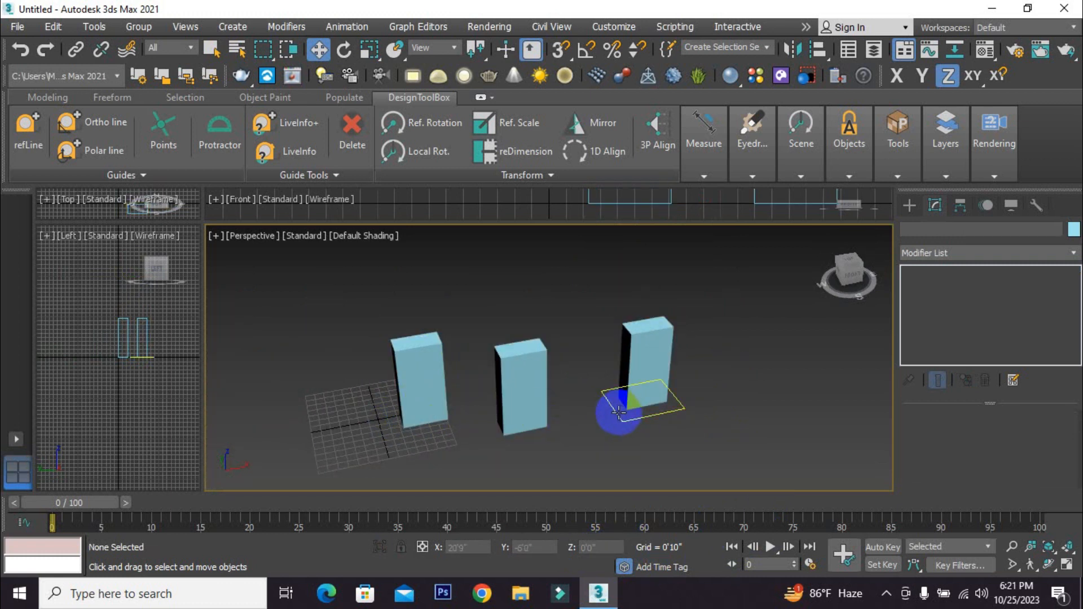
pyautogui.scroll(3, 617, 412)
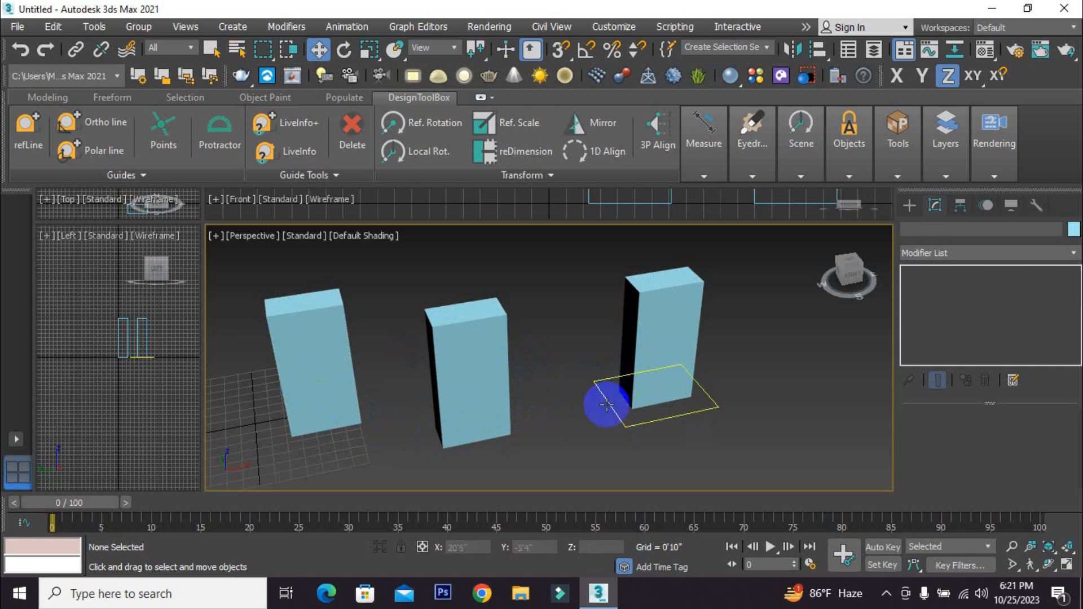
pyautogui.click(646, 395)
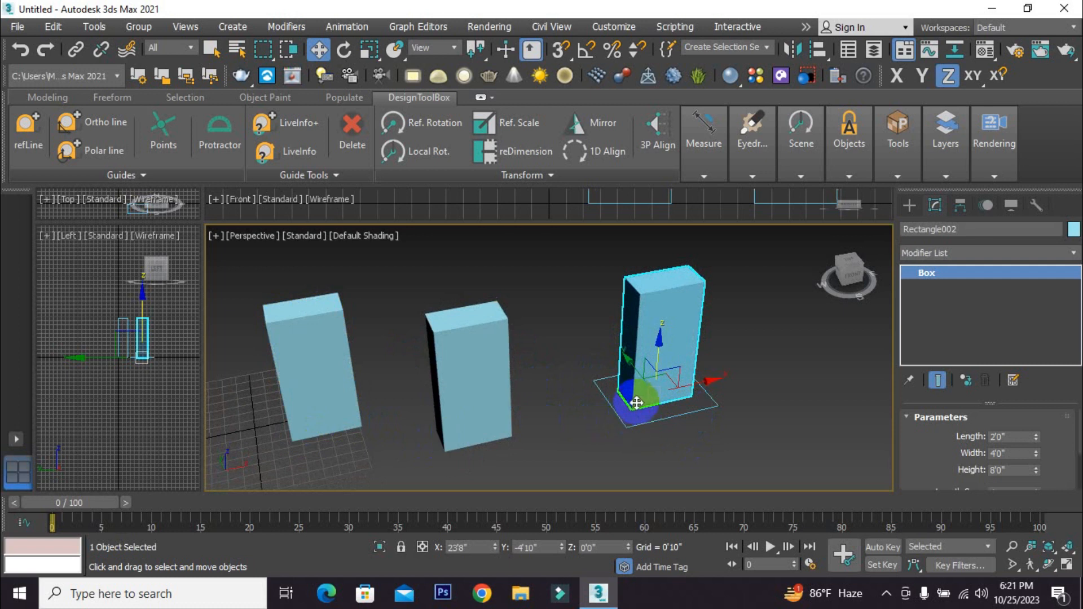
pyautogui.click(563, 430)
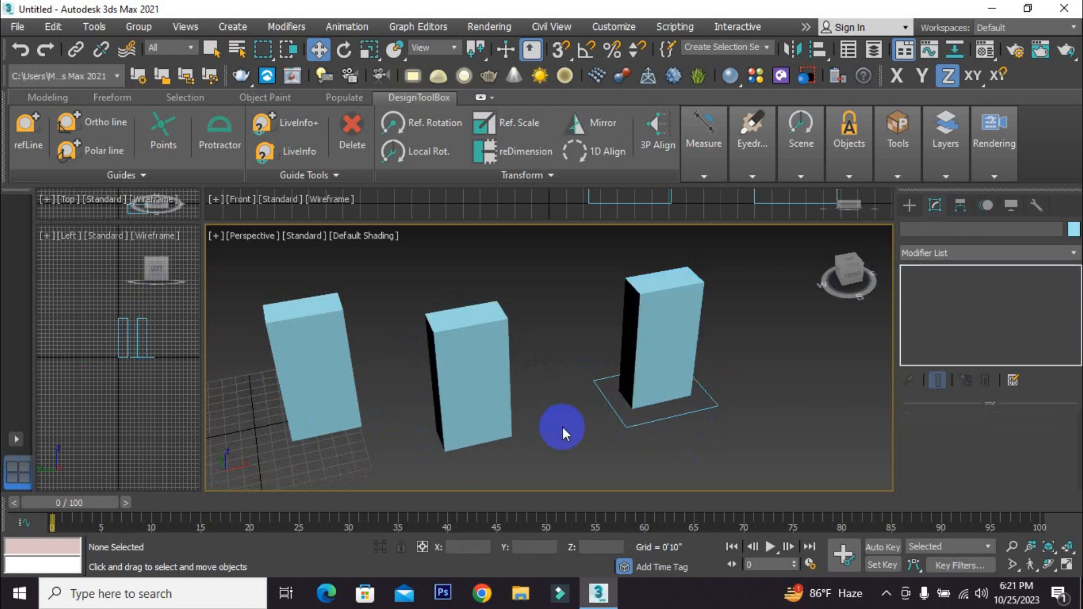
pyautogui.scroll(-6, 563, 428)
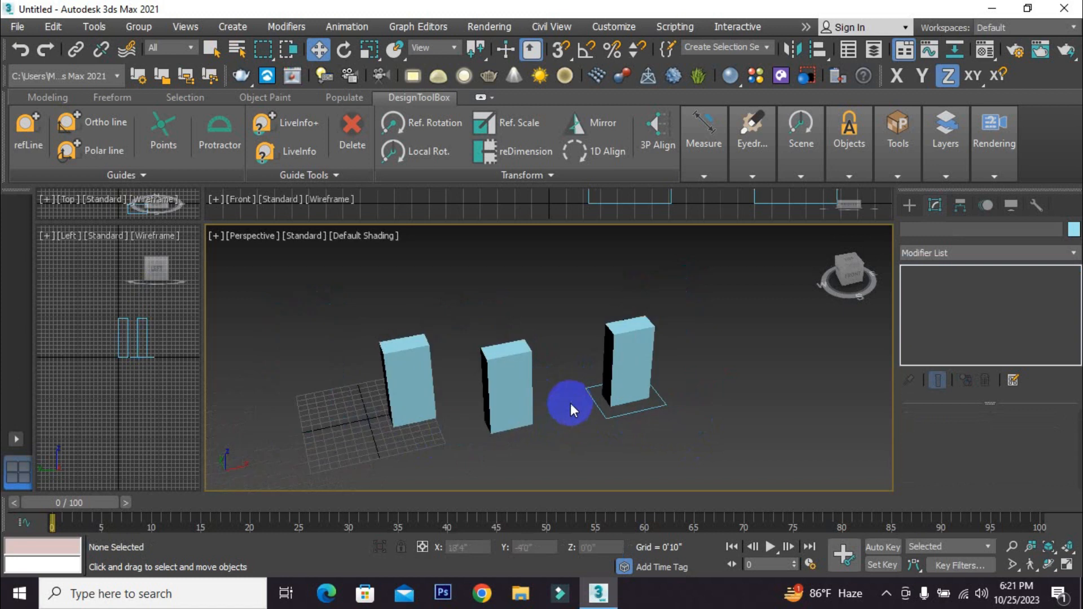
pyautogui.click(502, 400)
pyautogui.scroll(3, 502, 400)
pyautogui.click(600, 362)
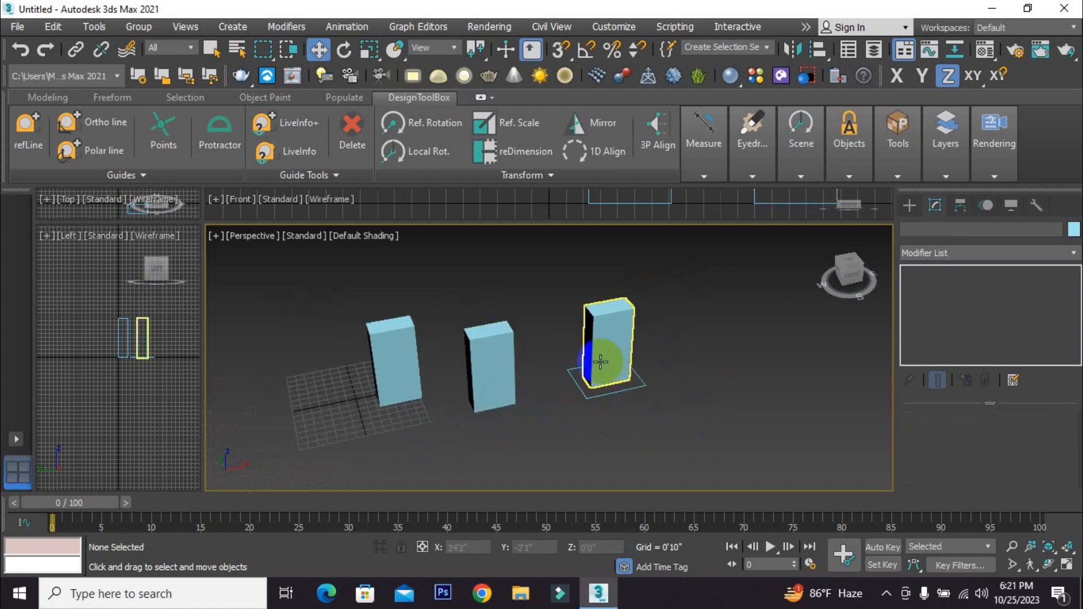
pyautogui.scroll(3, 607, 373)
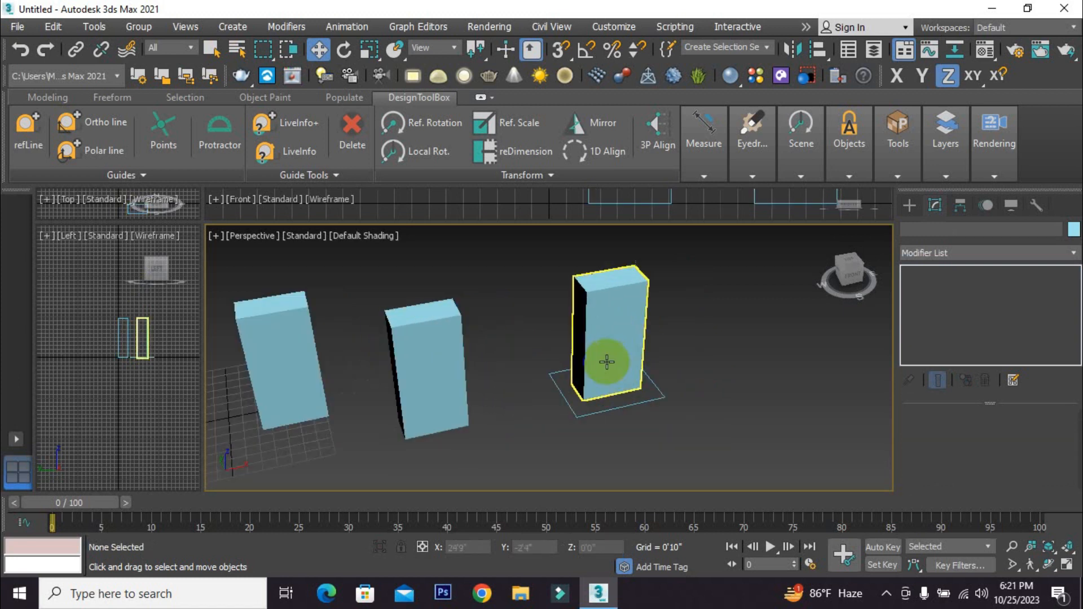
pyautogui.scroll(-3, 699, 351)
pyautogui.scroll(3, 641, 364)
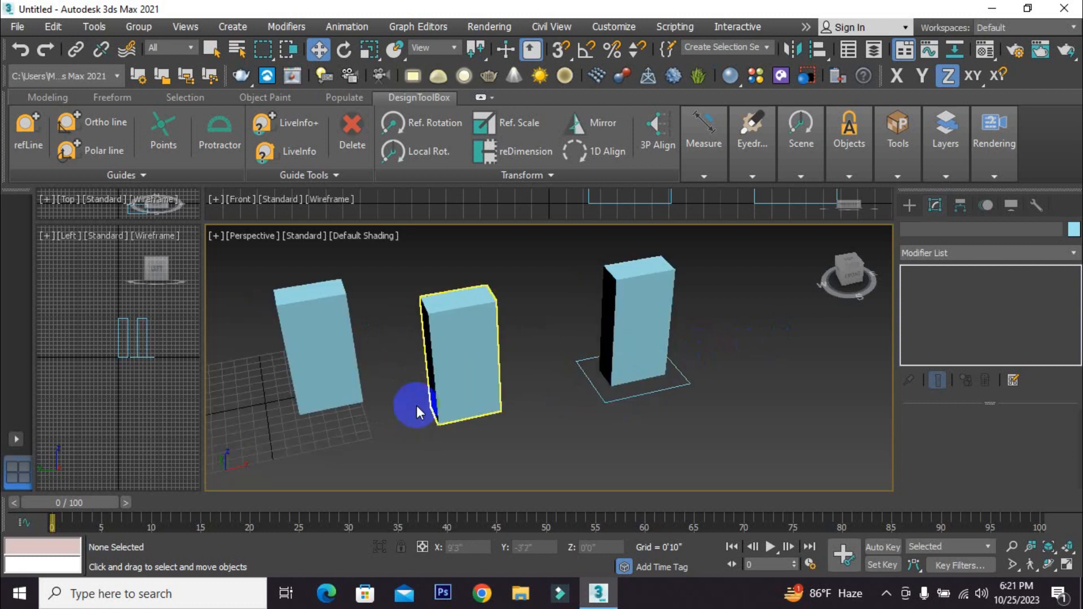
# - Select the original box by the grid and compare its size with the rectangle under the rightmost box
pyautogui.click(315, 370)
pyautogui.click(292, 401)
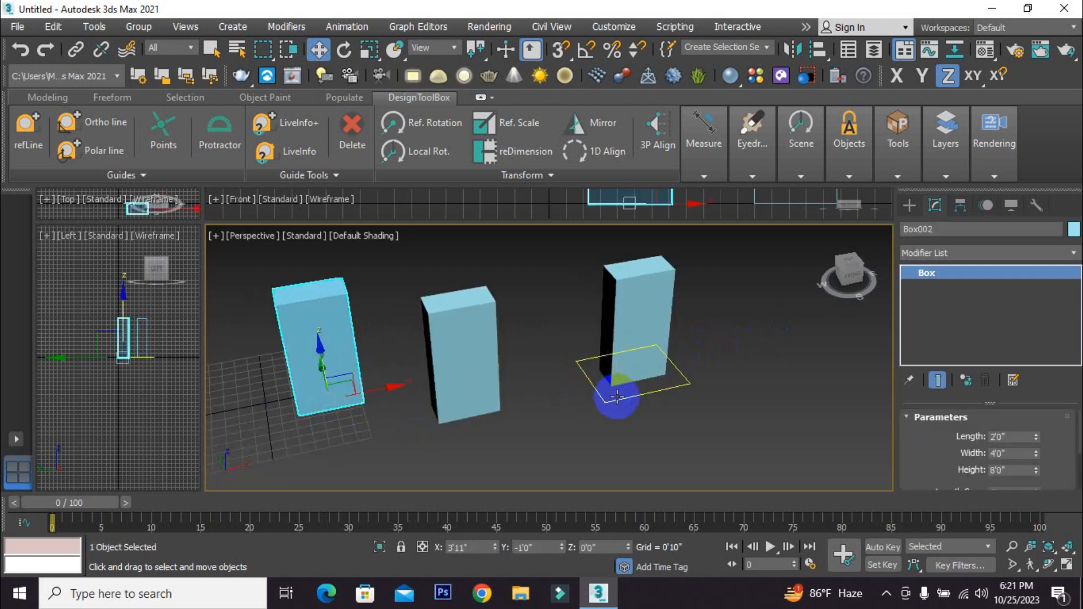
pyautogui.keyDown('alt'); pyautogui.moveTo(625, 404); pyautogui.dragTo(376, 419, button='middle'); pyautogui.keyUp('alt')
pyautogui.keyDown('alt'); pyautogui.moveTo(656, 369); pyautogui.dragTo(643, 422, button='middle'); pyautogui.keyUp('alt')
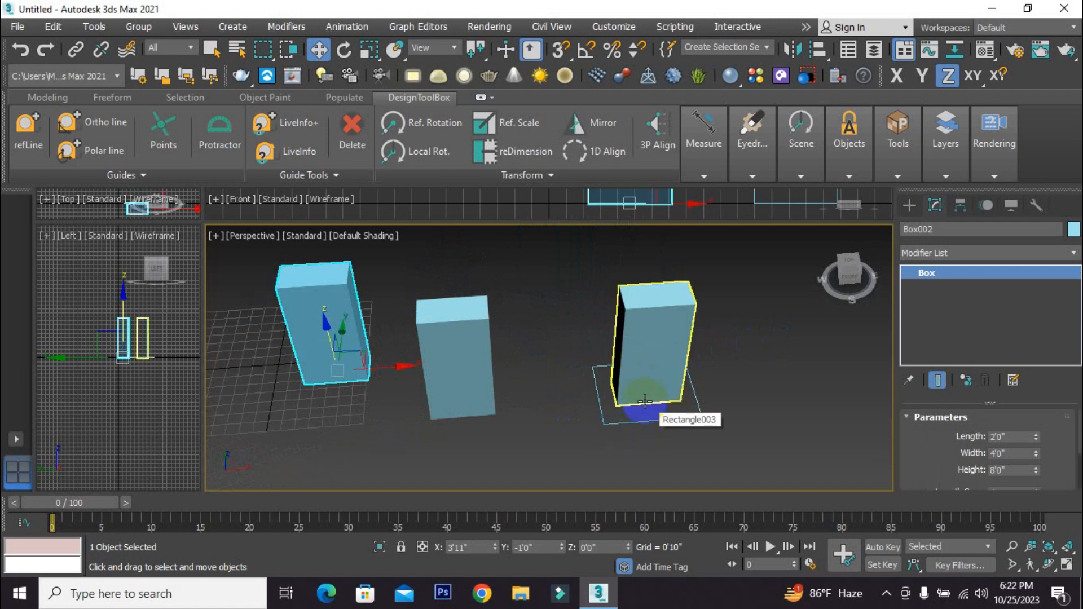
pyautogui.scroll(-3, 640, 406)
pyautogui.keyDown('alt'); pyautogui.moveTo(634, 405); pyautogui.dragTo(632, 381, button='middle'); pyautogui.keyUp('alt')
pyautogui.scroll(3, 612, 376)
pyautogui.scroll(-4, 605, 373)
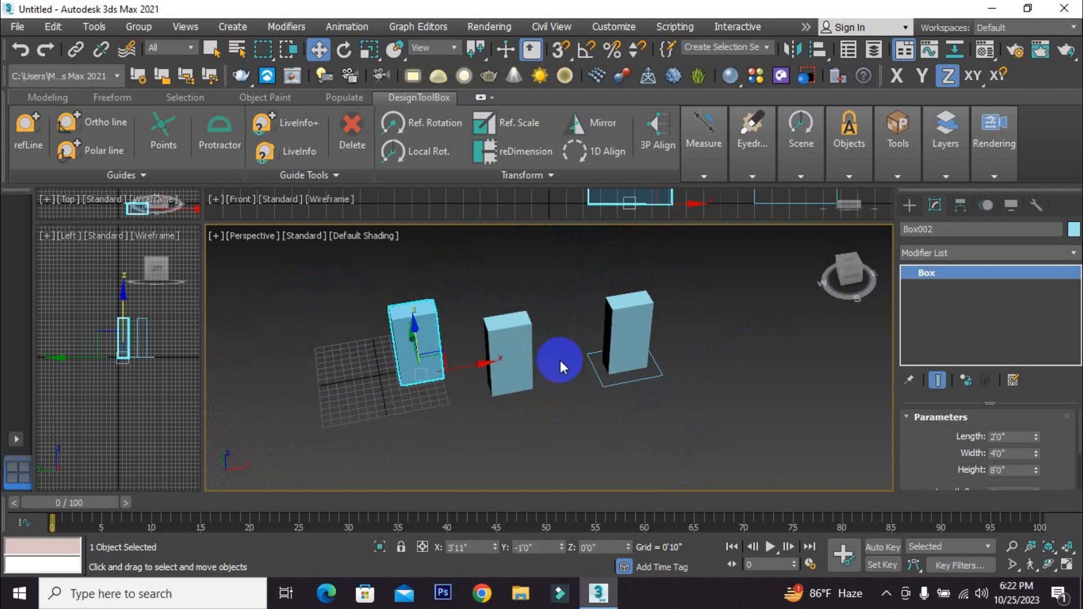
# - With the original box selected, look through the geometry creation categories, including Compound Objects, and return to Standard Primitives
pyautogui.click(556, 365)
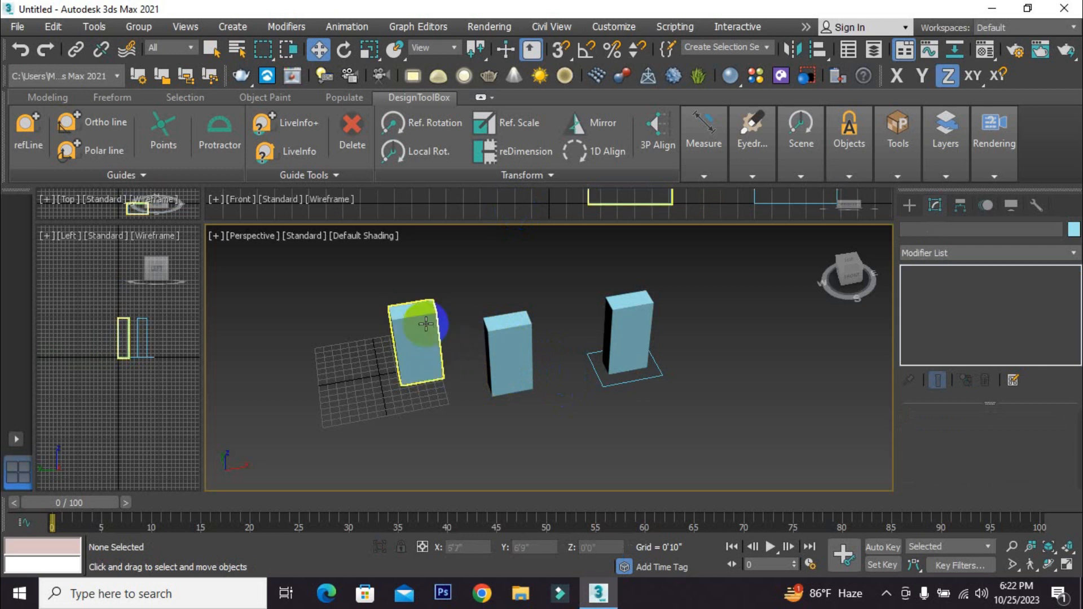
pyautogui.click(425, 346)
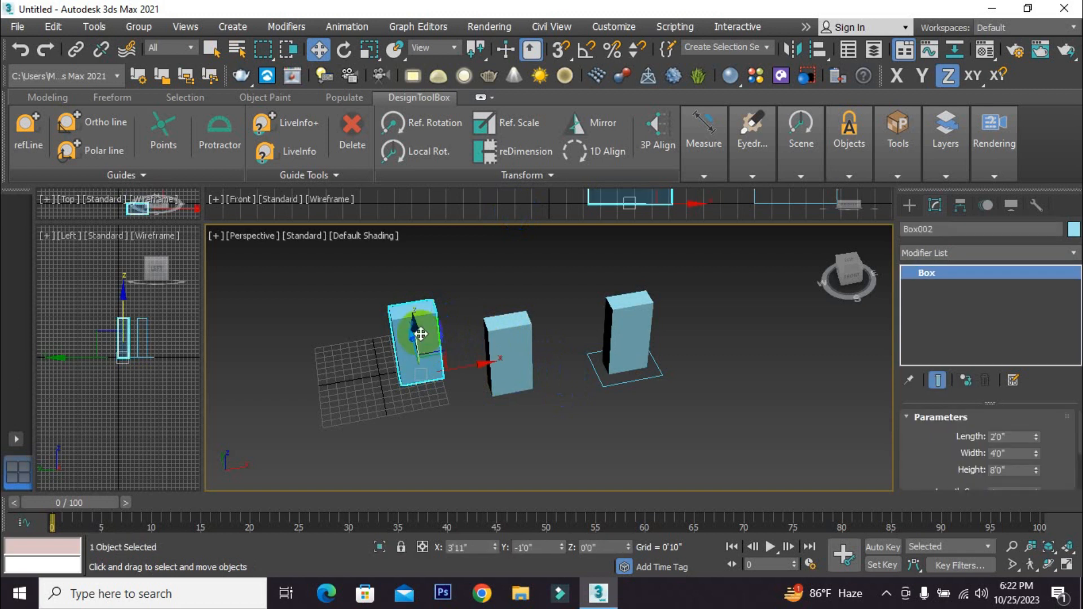
pyautogui.click(909, 204)
pyautogui.click(908, 248)
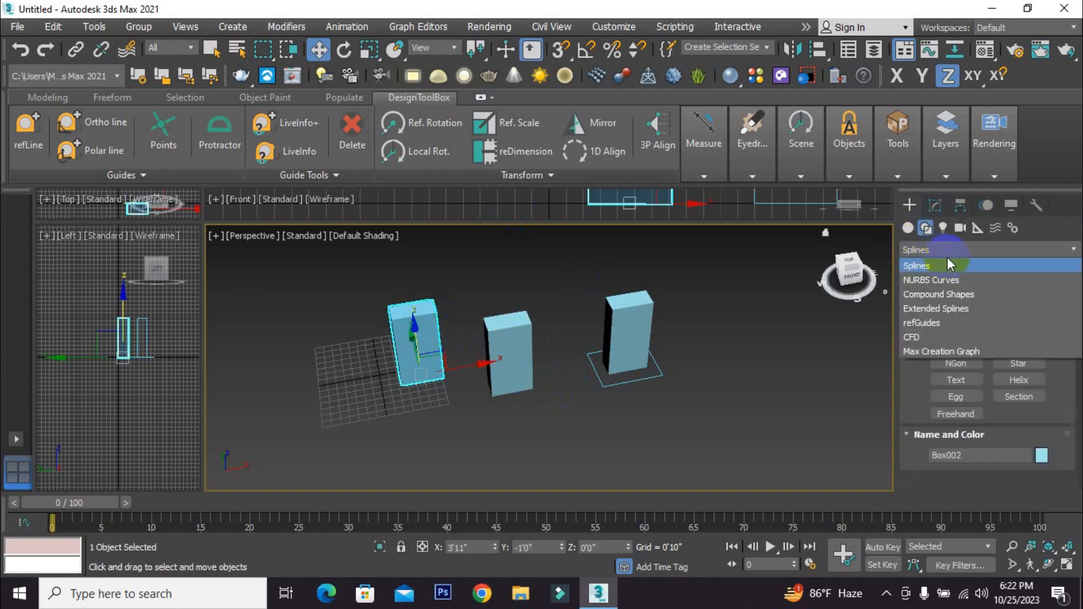
pyautogui.click(907, 232)
pyautogui.click(927, 248)
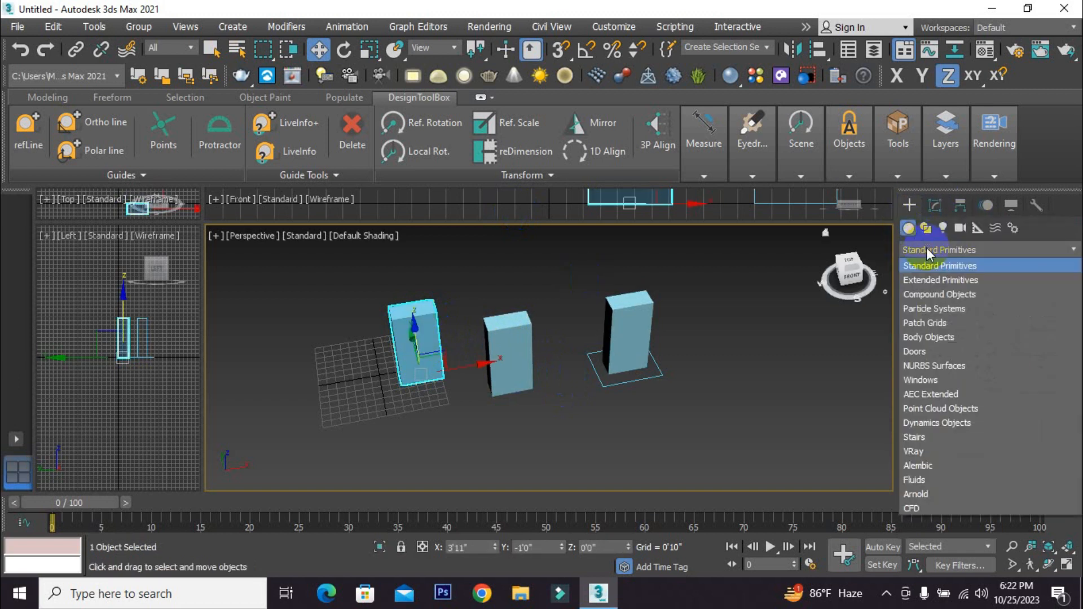
pyautogui.click(922, 296)
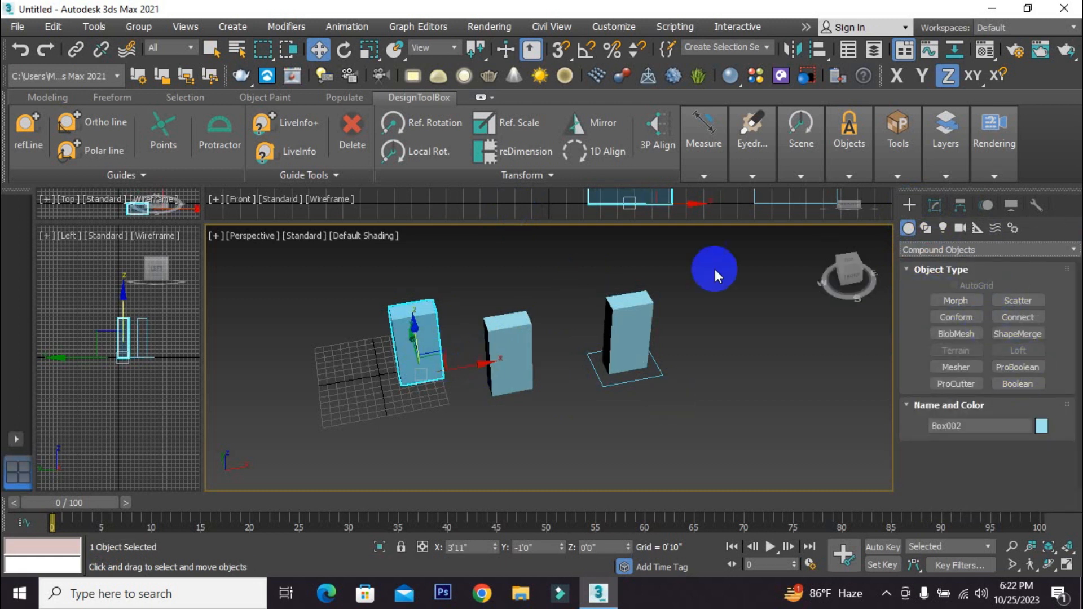
pyautogui.click(929, 250)
pyautogui.click(939, 265)
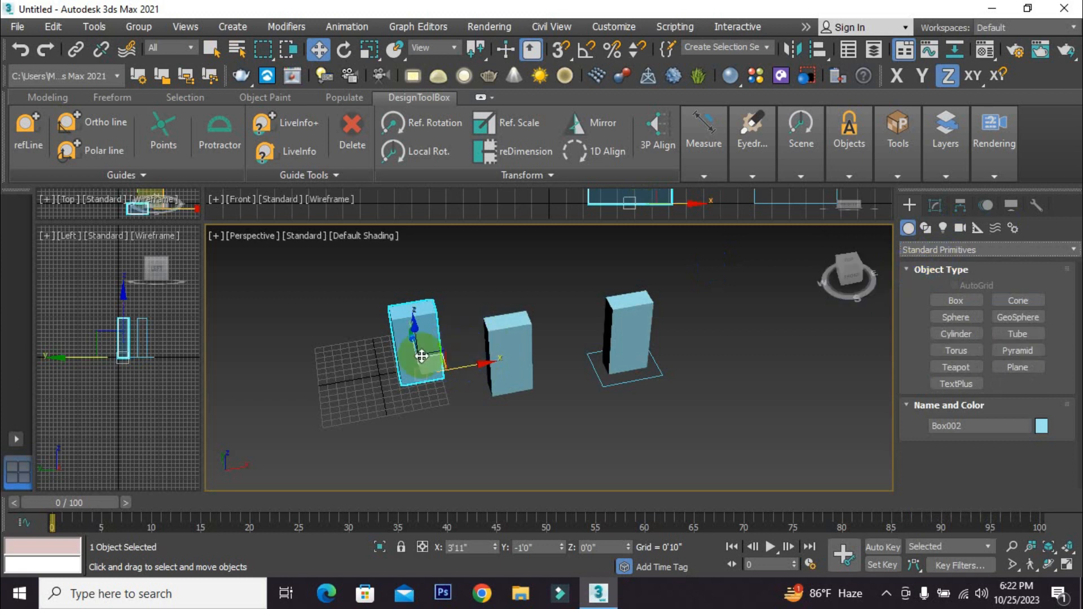
# - Inspect the three boxes from several angles, selecting the middle replicated box for comparison with the original
pyautogui.click(453, 330)
pyautogui.scroll(2, 456, 331)
pyautogui.moveTo(456, 332); pyautogui.dragTo(510, 315, button='middle')
pyautogui.click(538, 299)
pyautogui.click(494, 302)
pyautogui.click(552, 366)
pyautogui.scroll(3, 547, 355)
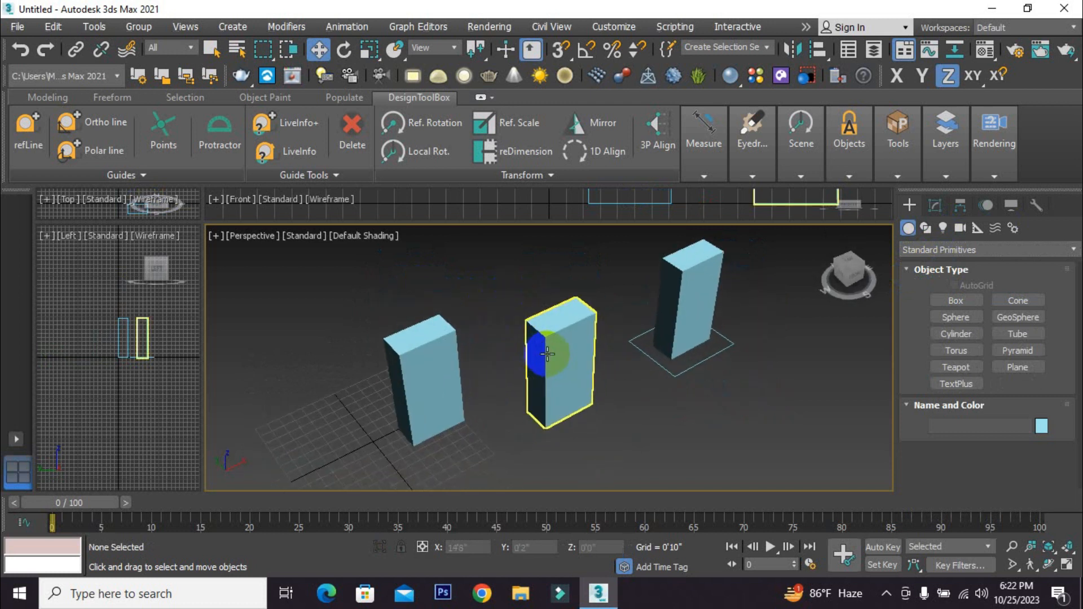
pyautogui.scroll(-4, 551, 321)
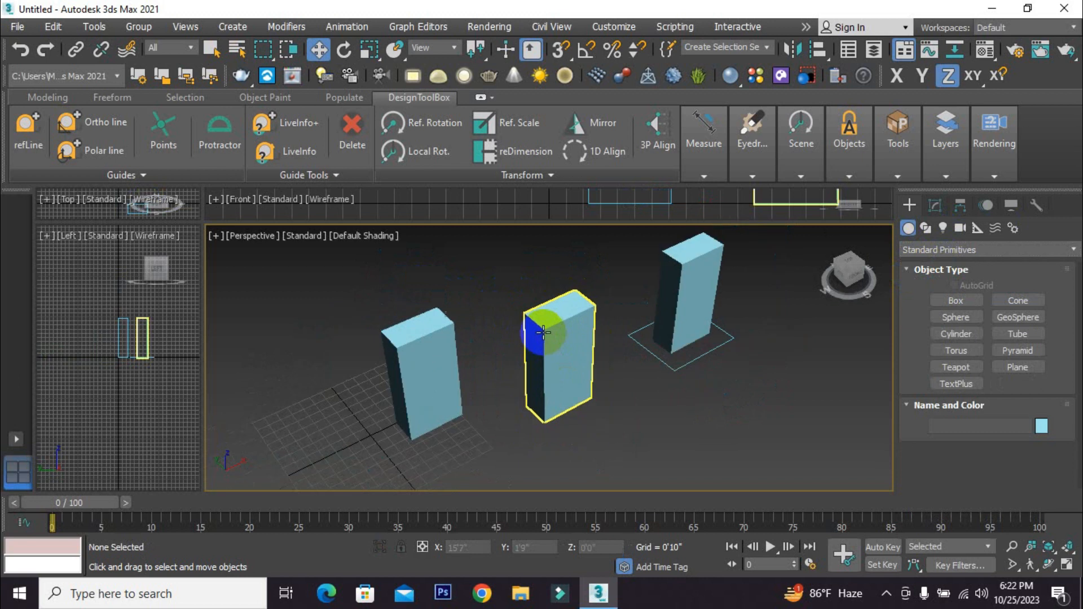
pyautogui.moveTo(557, 319)
pyautogui.keyDown('alt'); pyautogui.mouseDown(button='middle')
pyautogui.moveTo(544, 302)
pyautogui.moveTo(537, 321)
pyautogui.mouseUp(button='middle'); pyautogui.keyUp('alt')
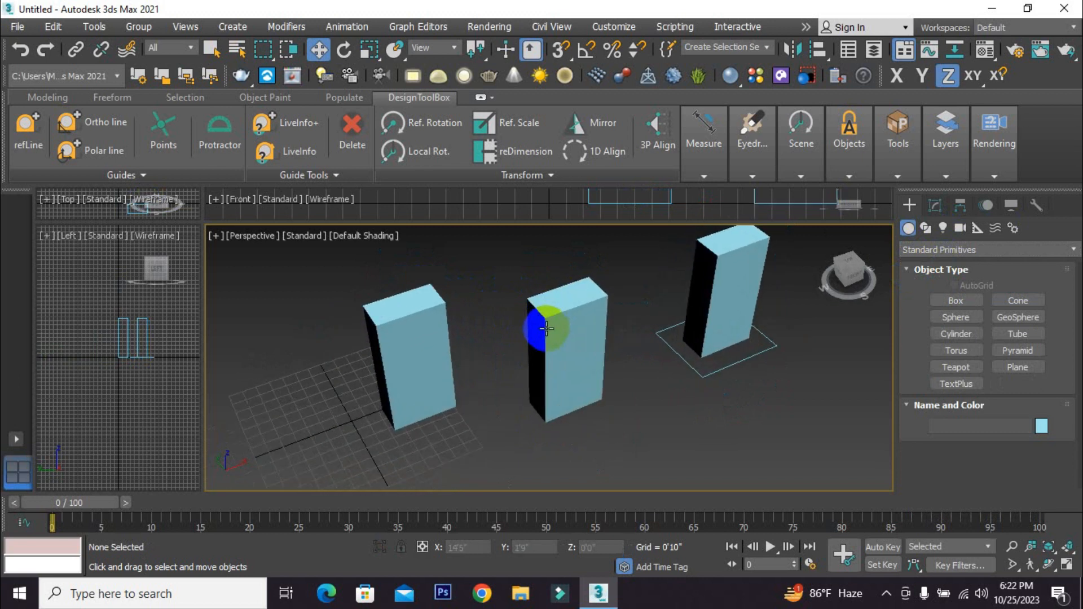
pyautogui.click(536, 322)
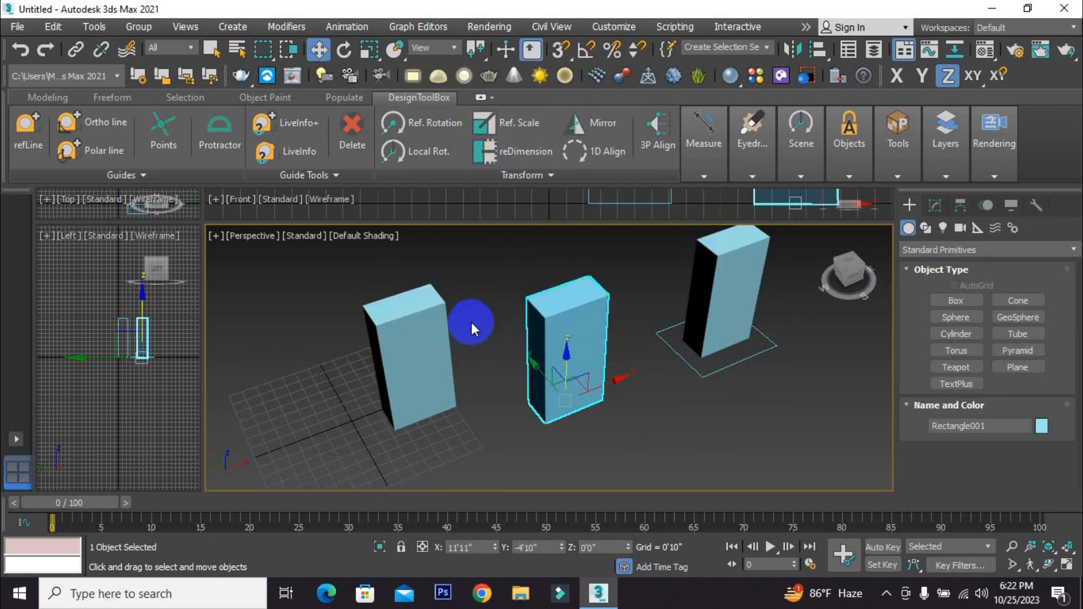
pyautogui.keyDown('alt'); pyautogui.moveTo(470, 320); pyautogui.dragTo(604, 377, button='middle'); pyautogui.keyUp('alt')
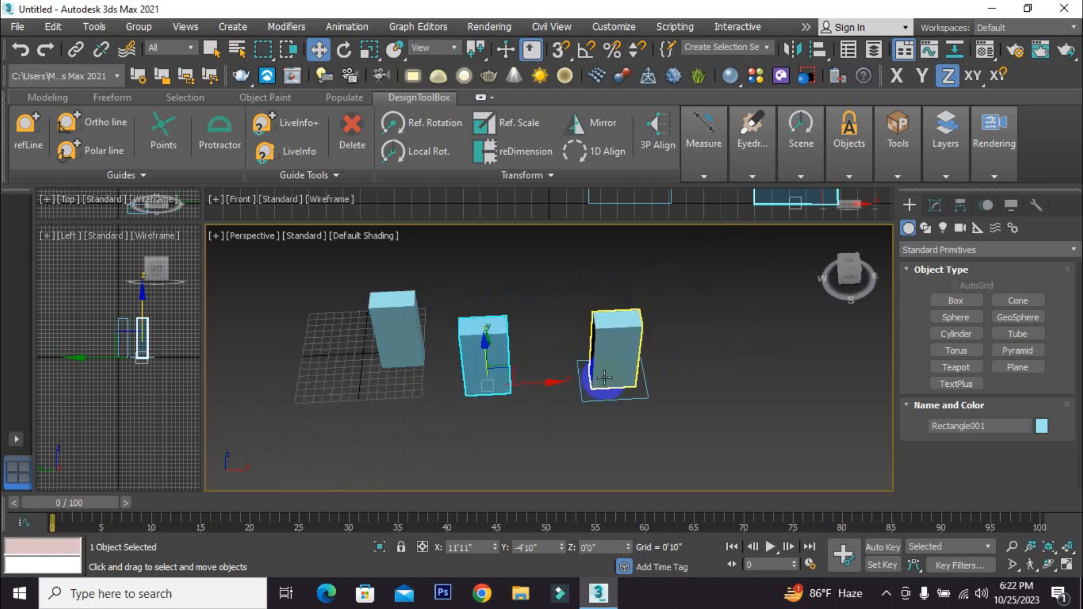
# - Review the Replicator tool's description and options, and view the replicated boxes with nothing selected
pyautogui.click(770, 166)
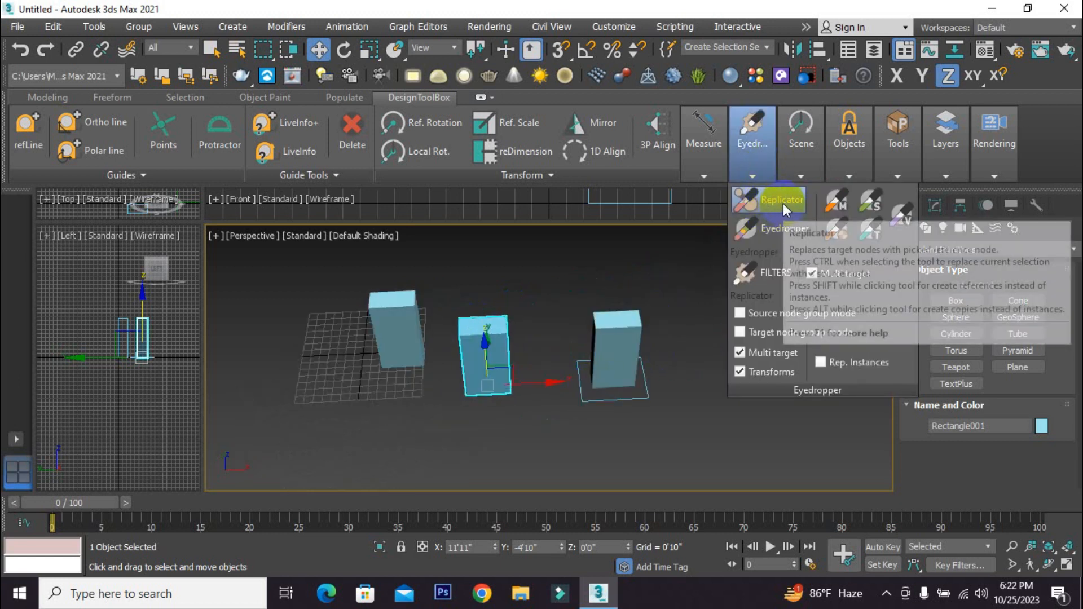
pyautogui.click(558, 322)
pyautogui.scroll(-3, 558, 349)
pyautogui.moveTo(554, 365)
pyautogui.keyDown('alt'); pyautogui.mouseDown(button='middle')
pyautogui.moveTo(581, 365)
pyautogui.moveTo(347, 363)
pyautogui.mouseUp(button='middle'); pyautogui.keyUp('alt')
pyautogui.moveTo(563, 383)
pyautogui.keyDown('alt'); pyautogui.mouseDown(button='middle')
pyautogui.moveTo(572, 356)
pyautogui.moveTo(634, 357)
pyautogui.moveTo(604, 386)
pyautogui.mouseUp(button='middle'); pyautogui.keyUp('alt')
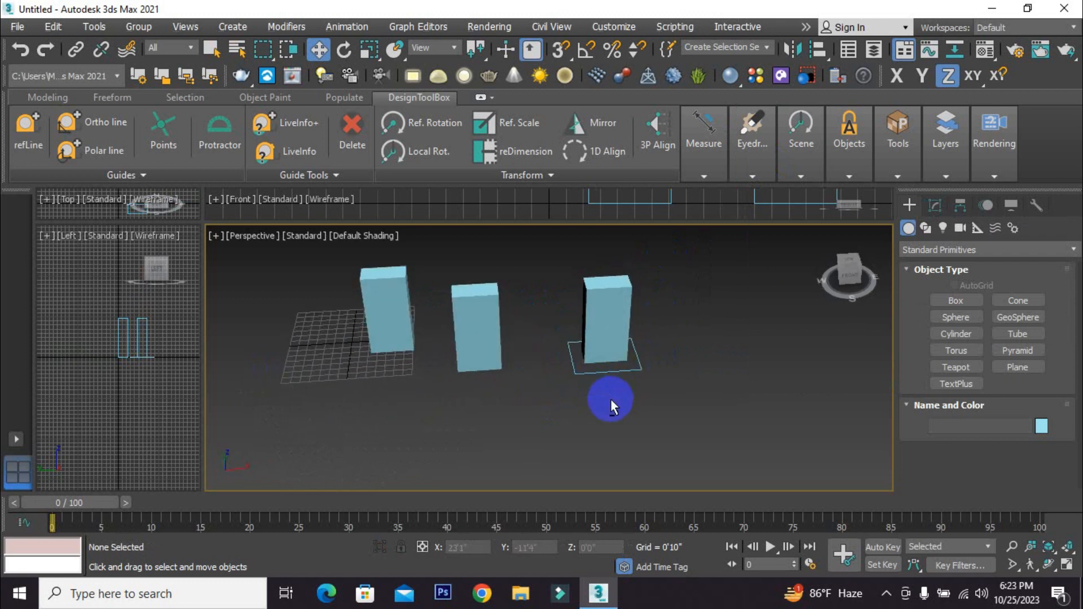
pyautogui.scroll(-2, 611, 399)
pyautogui.moveTo(653, 366)
pyautogui.mouseDown(button='middle')
pyautogui.moveTo(680, 349)
pyautogui.moveTo(643, 382)
pyautogui.moveTo(609, 332)
pyautogui.mouseUp(button='middle')
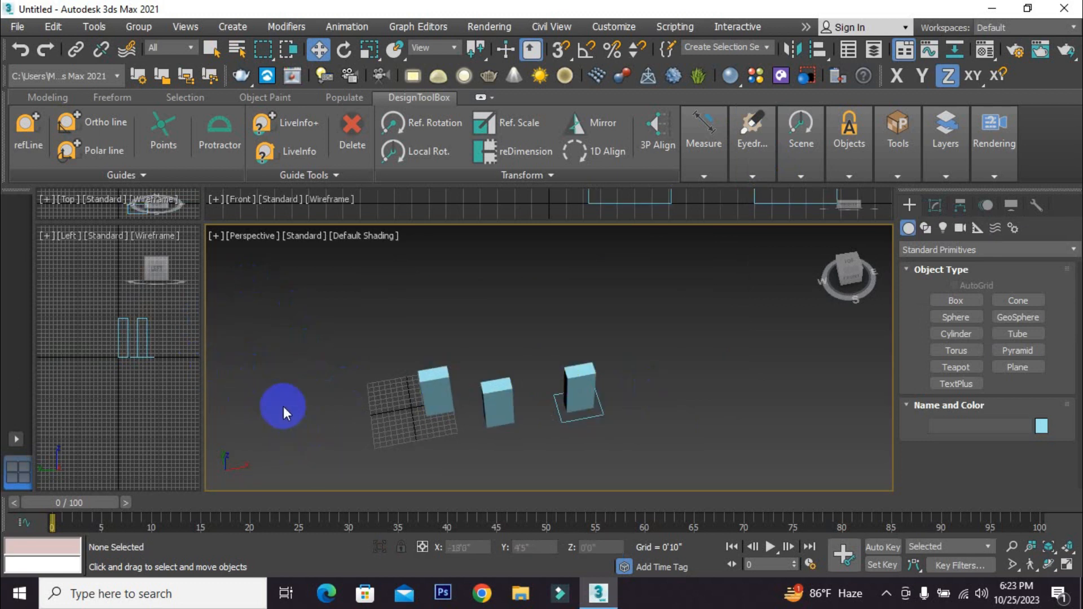
# - Import the downloaded Sofa 193 006 01 asset from the Chaos Cosmos Browser and decline the Substance compatibility scripts
pyautogui.scroll(2, 635, 402)
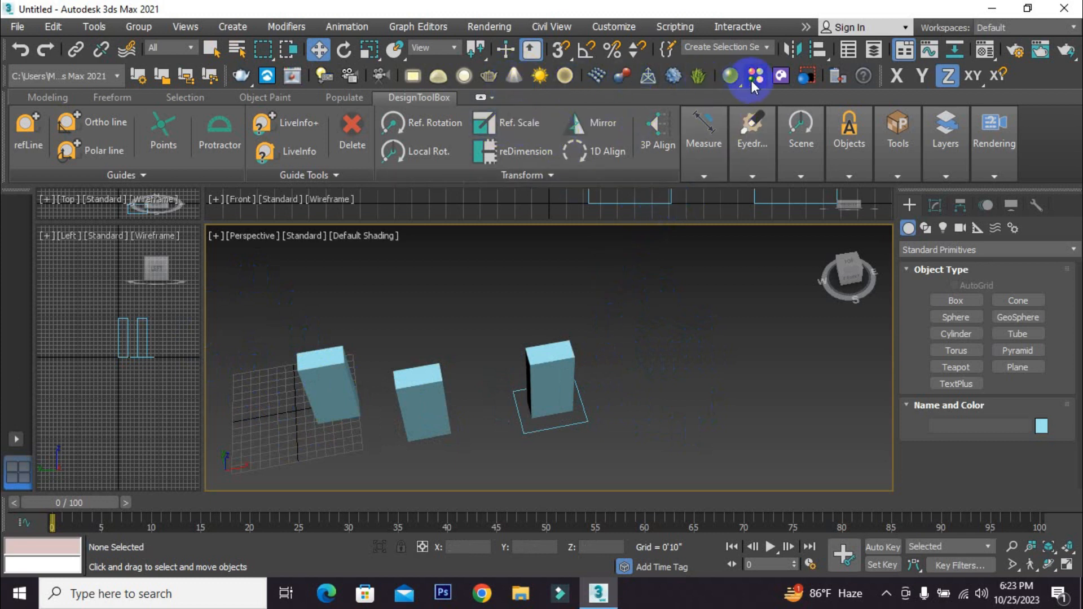
pyautogui.click(783, 79)
pyautogui.click(614, 355)
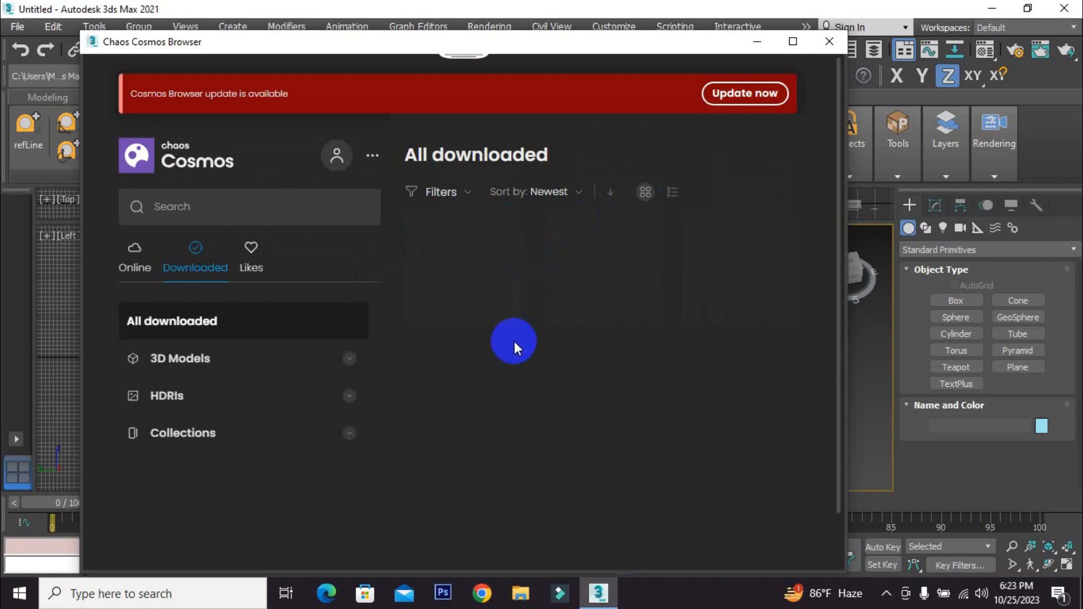
pyautogui.scroll(-10, 531, 316)
pyautogui.scroll(-10, 531, 316)
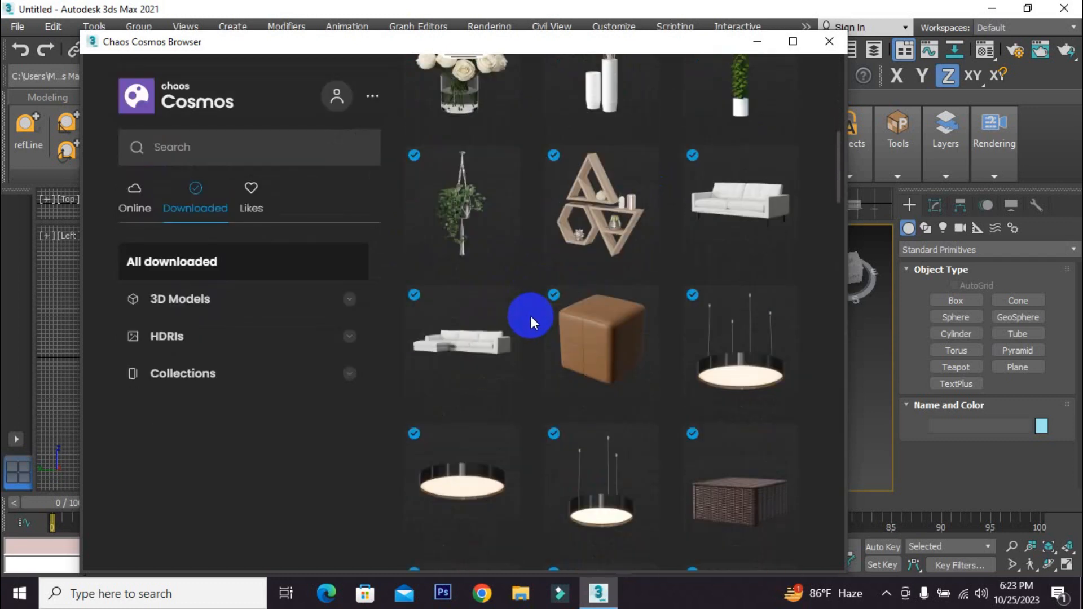
pyautogui.scroll(-5, 531, 316)
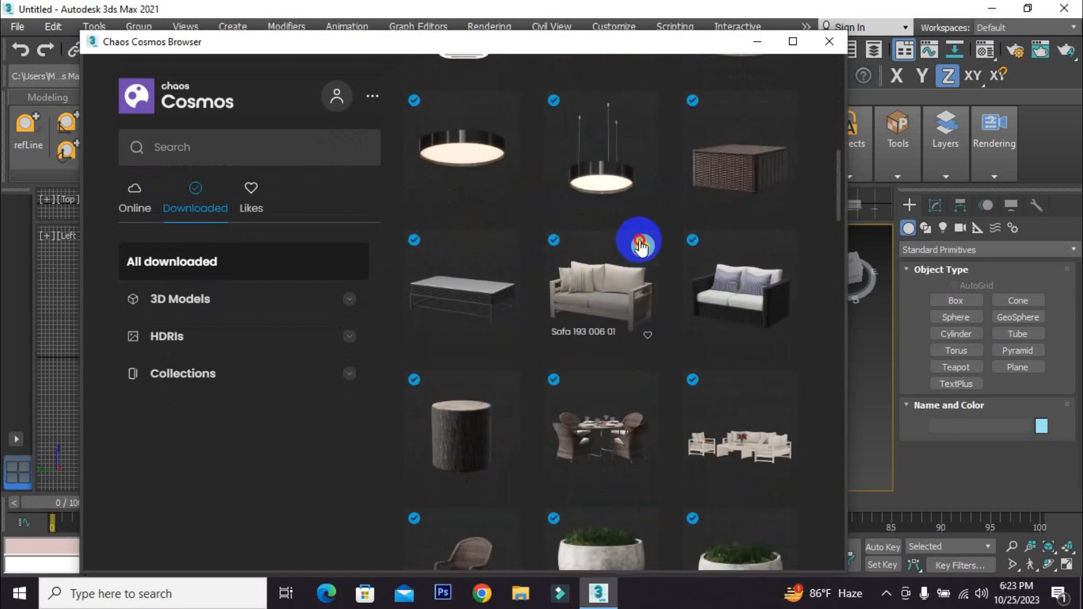
pyautogui.click(640, 244)
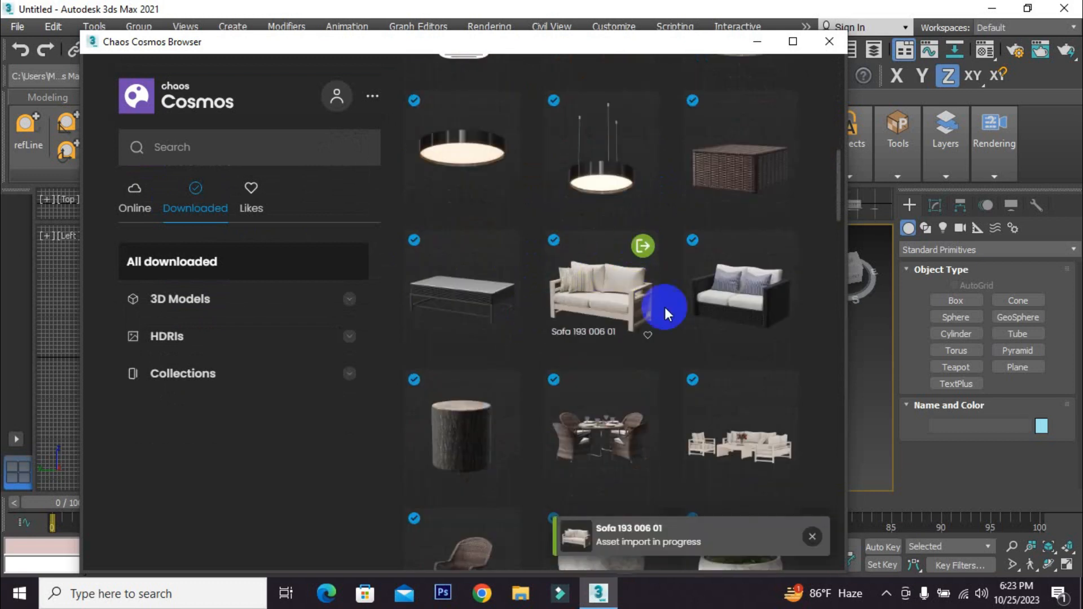
pyautogui.click(830, 43)
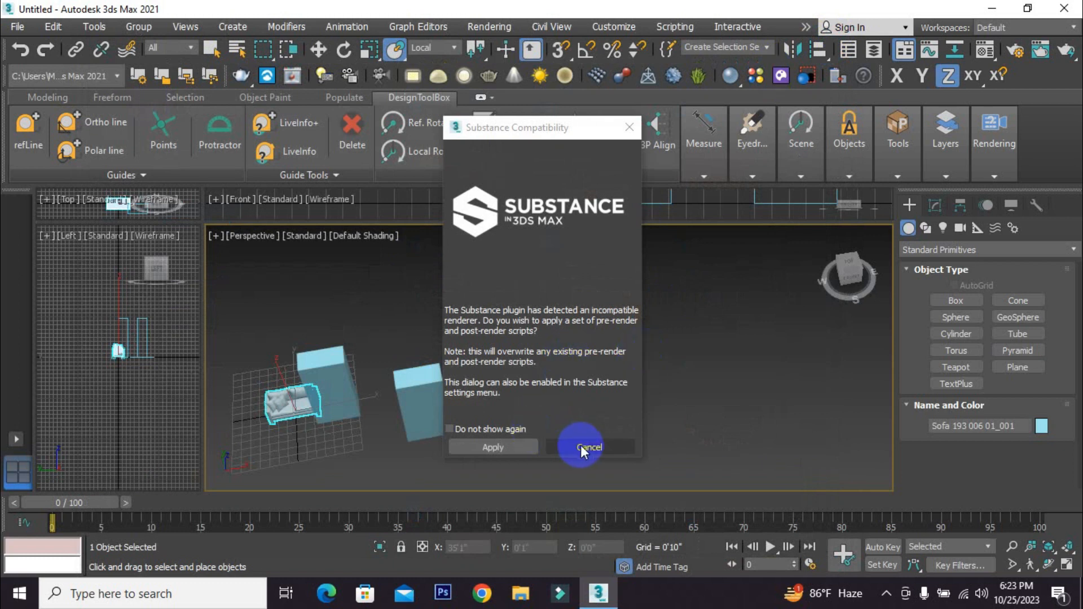
pyautogui.click(587, 447)
# - Move the imported sofa along the X axis to about -12'3", clear of the boxes
pyautogui.scroll(-5, 467, 400)
pyautogui.scroll(6, 460, 386)
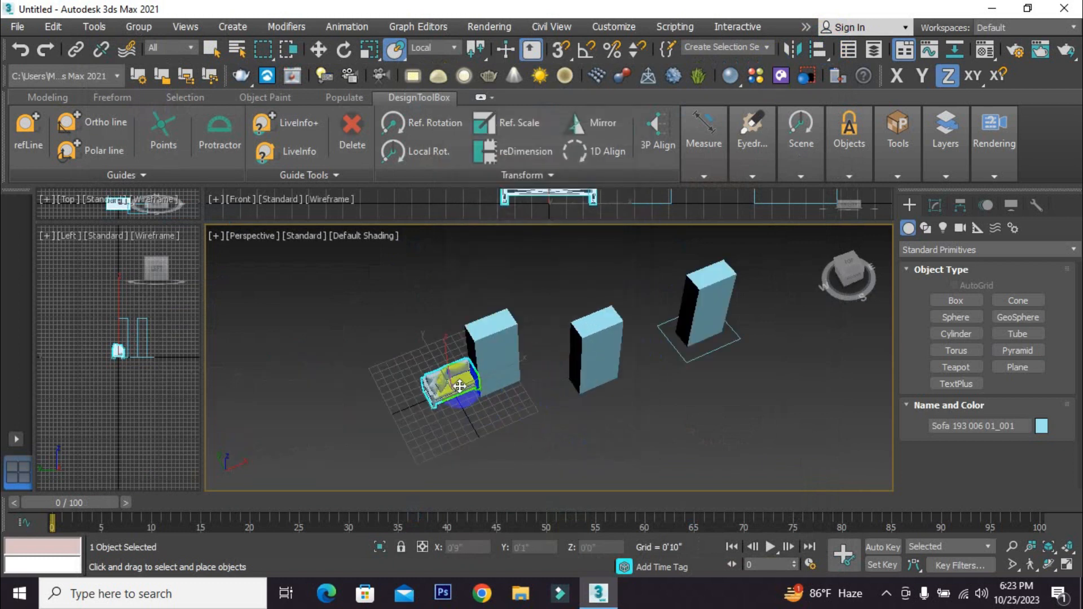
pyautogui.scroll(-2, 460, 387)
pyautogui.click(319, 49)
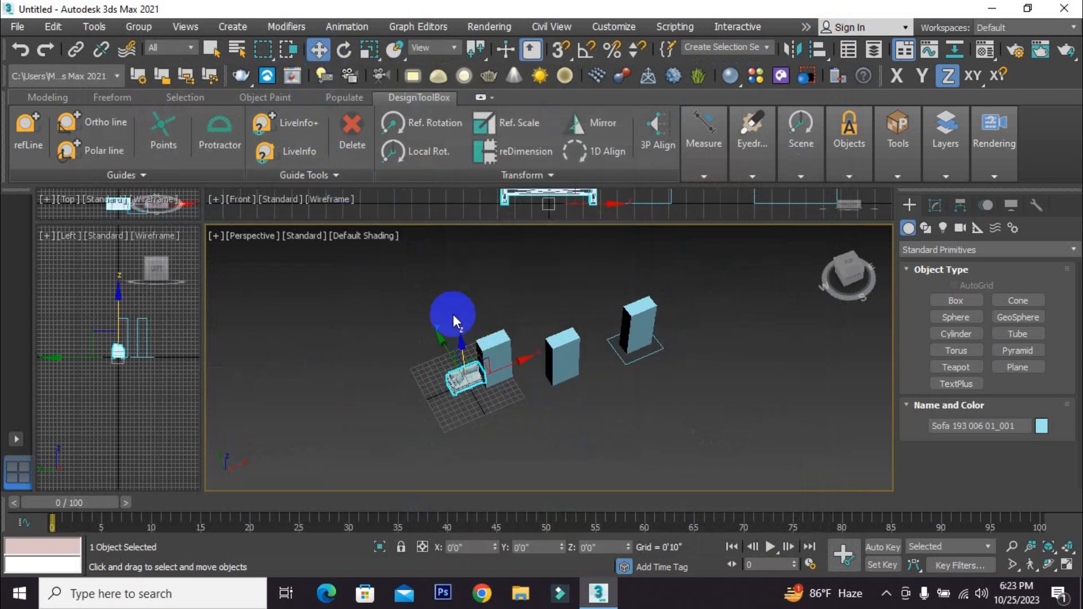
pyautogui.moveTo(508, 363); pyautogui.dragTo(419, 390)
pyautogui.scroll(-3, 418, 373)
pyautogui.keyDown('alt'); pyautogui.moveTo(419, 374); pyautogui.dragTo(458, 381, button='middle'); pyautogui.keyUp('alt')
pyautogui.scroll(3, 415, 410)
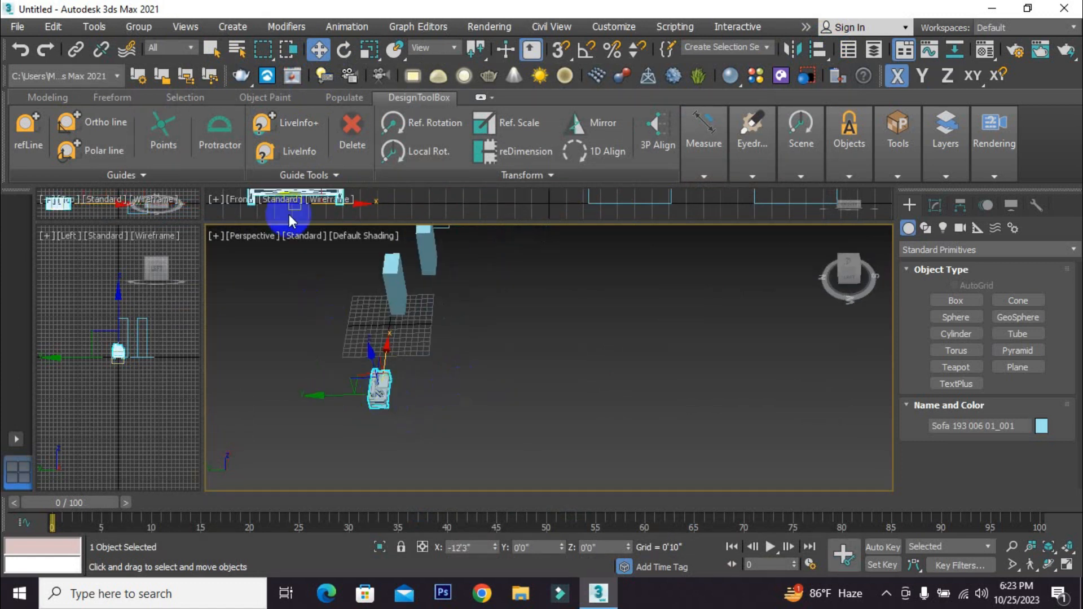
# - Enlarge the Top viewport and frame the selected sofa in it
pyautogui.moveTo(198, 219); pyautogui.dragTo(694, 445)
pyautogui.scroll(-1, 355, 324)
pyautogui.scroll(3, 192, 311)
pyautogui.scroll(1, 214, 339)
pyautogui.moveTo(214, 338); pyautogui.dragTo(432, 314, button='middle')
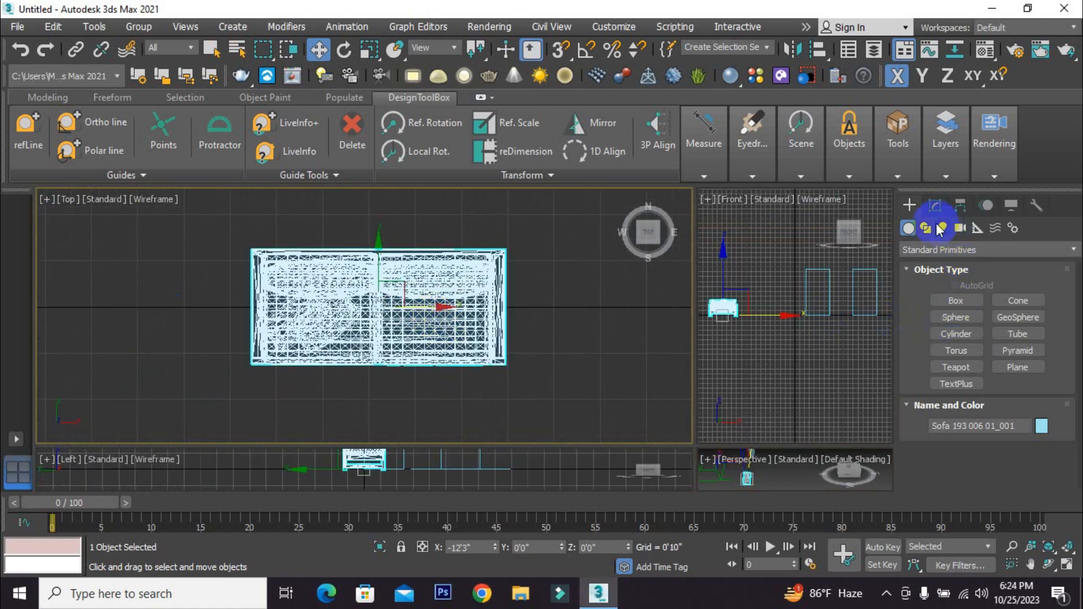
# - Draw a rectangle spline tracing the sofa's outer footprint in the Top viewport
pyautogui.click(925, 228)
pyautogui.click(957, 314)
pyautogui.click(1018, 313)
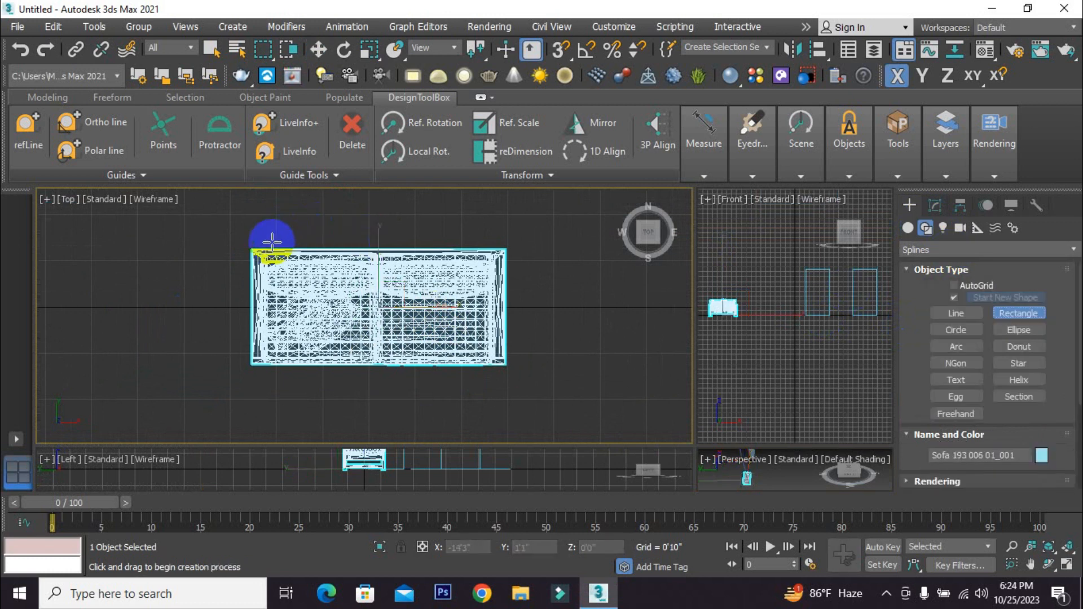
pyautogui.scroll(2, 250, 249)
pyautogui.moveTo(250, 245)
pyautogui.mouseDown()
pyautogui.moveTo(580, 358)
pyautogui.moveTo(612, 408)
pyautogui.mouseUp()
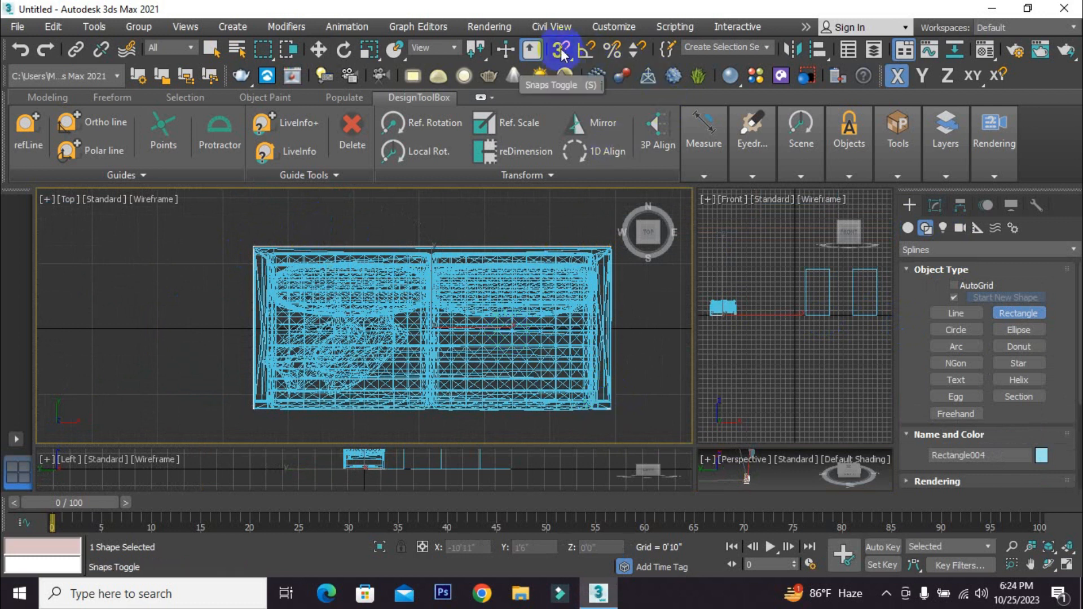
# - Enlarge the Perspective viewport and move the footprint rectangle clear of the sofa to about X -6'11", Y -12'1"
pyautogui.click(319, 50)
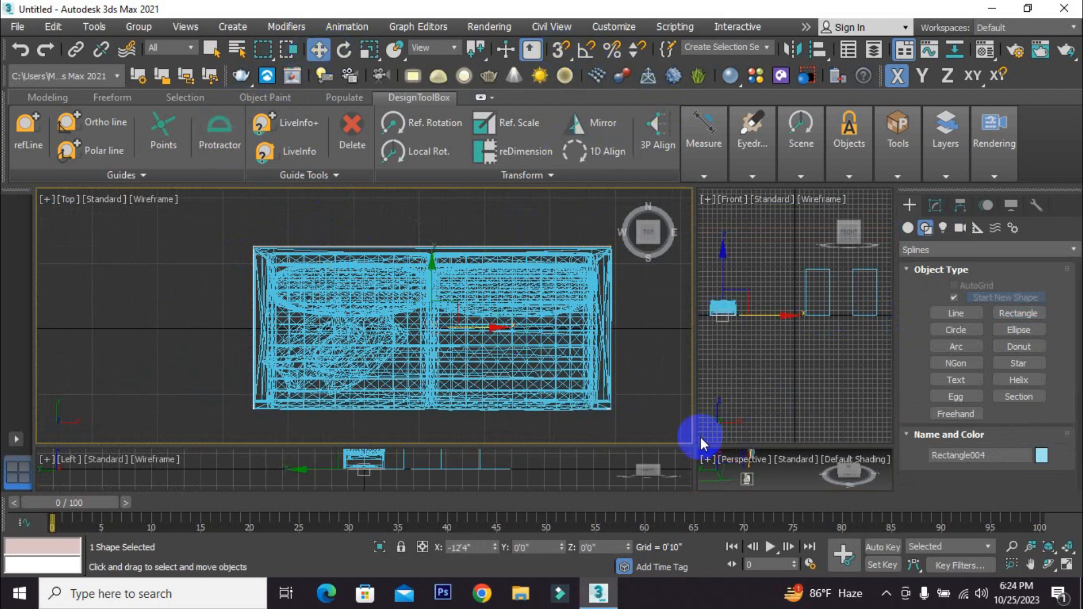
pyautogui.moveTo(694, 445); pyautogui.dragTo(193, 215)
pyautogui.keyDown('alt'); pyautogui.moveTo(498, 300); pyautogui.dragTo(546, 340, button='middle'); pyautogui.keyUp('alt')
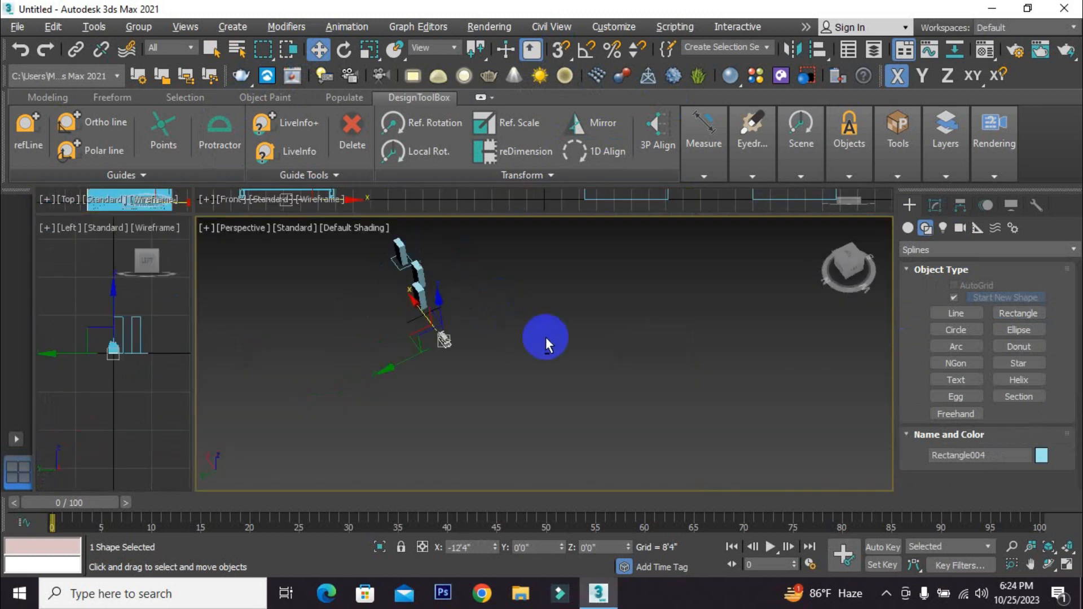
pyautogui.scroll(4, 362, 355)
pyautogui.moveTo(488, 319); pyautogui.dragTo(658, 249)
pyautogui.keyDown('alt'); pyautogui.moveTo(658, 249); pyautogui.dragTo(575, 379, button='middle'); pyautogui.keyUp('alt')
pyautogui.moveTo(609, 307); pyautogui.dragTo(567, 283)
pyautogui.scroll(4, 568, 295)
pyautogui.keyDown('alt'); pyautogui.moveTo(560, 360); pyautogui.dragTo(621, 307, button='middle'); pyautogui.keyUp('alt')
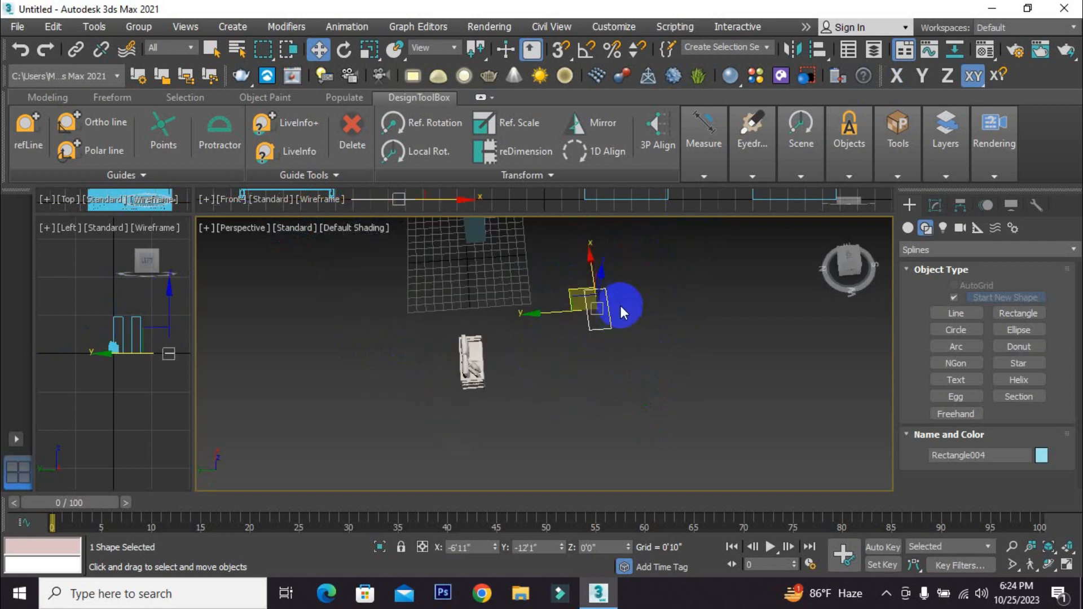
pyautogui.click(624, 291)
# - Draw a large room-outline rectangle around the sofa footprint, plus four smaller furniture rectangles inside it, and return to plain selection
pyautogui.click(1010, 313)
pyautogui.moveTo(536, 251); pyautogui.dragTo(719, 439)
pyautogui.moveTo(672, 380); pyautogui.dragTo(717, 440)
pyautogui.moveTo(560, 404); pyautogui.dragTo(575, 446)
pyautogui.moveTo(622, 314); pyautogui.dragTo(634, 326)
pyautogui.scroll(2, 600, 320)
pyautogui.moveTo(598, 320); pyautogui.dragTo(579, 353, button='middle')
pyautogui.moveTo(615, 254); pyautogui.dragTo(678, 278)
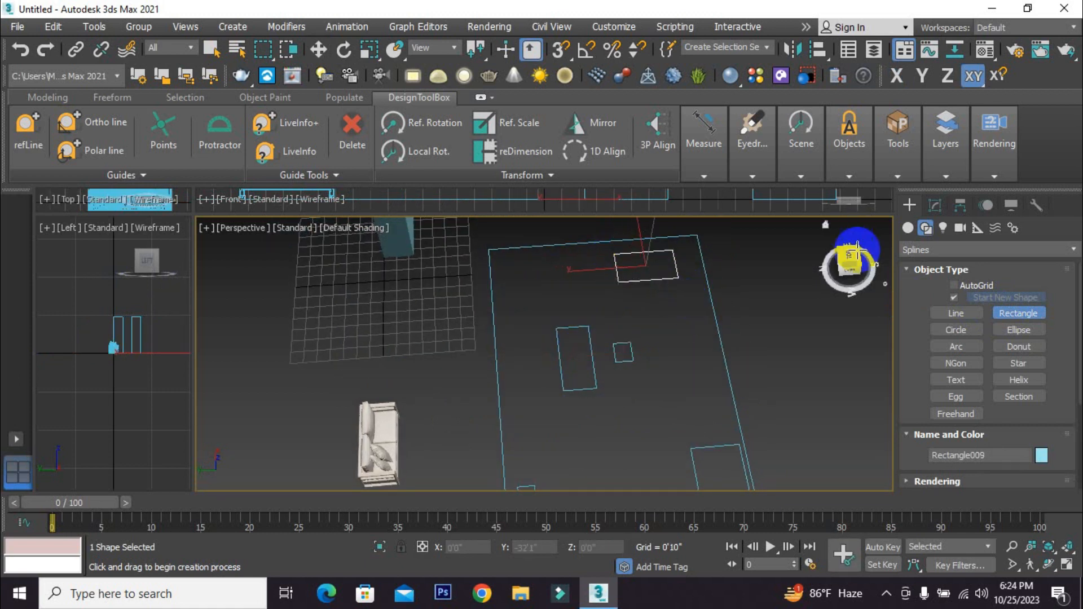
pyautogui.click(908, 228)
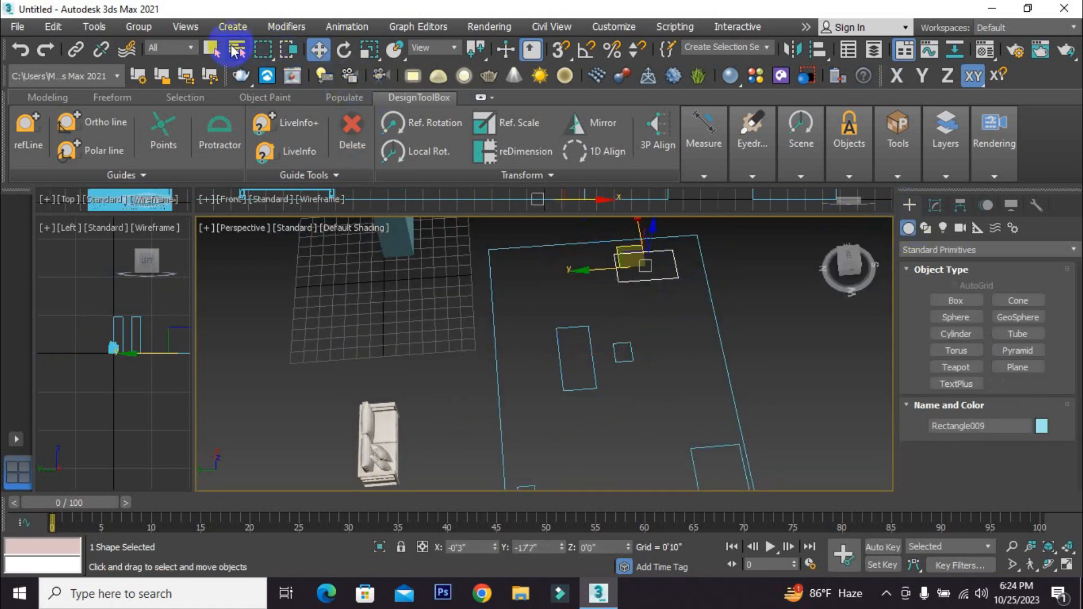
pyautogui.click(211, 49)
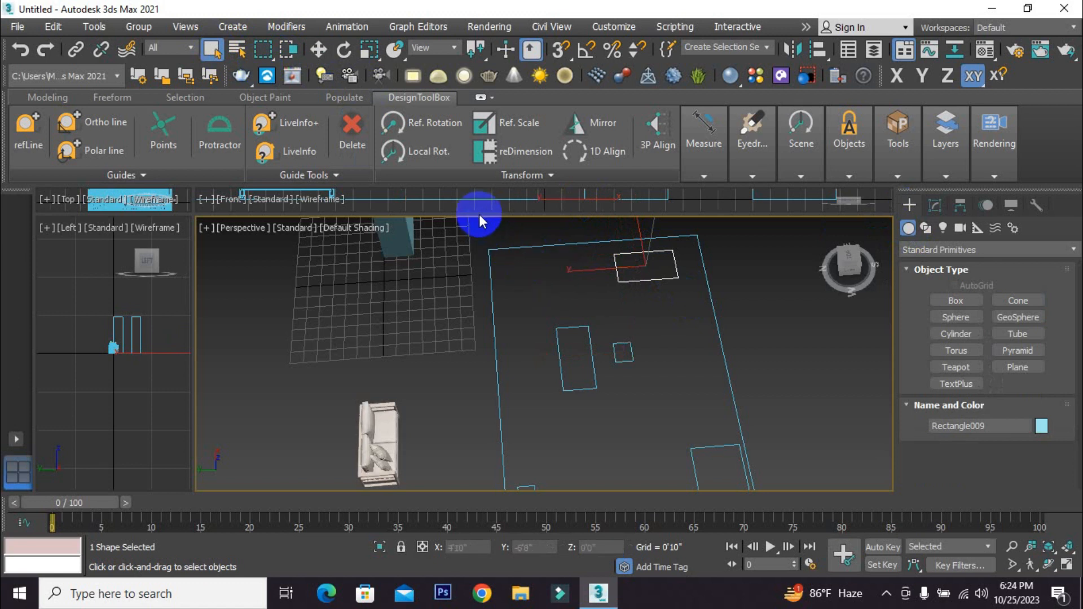
pyautogui.scroll(-3, 573, 327)
pyautogui.scroll(2, 573, 330)
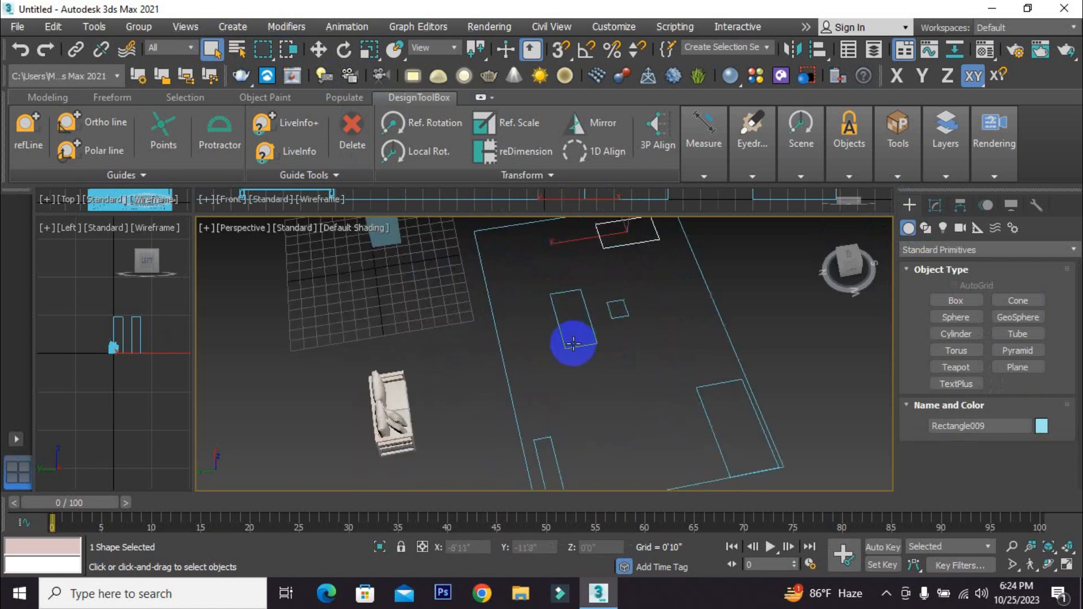
pyautogui.click(409, 397)
pyautogui.scroll(-2, 592, 347)
pyautogui.scroll(2, 578, 354)
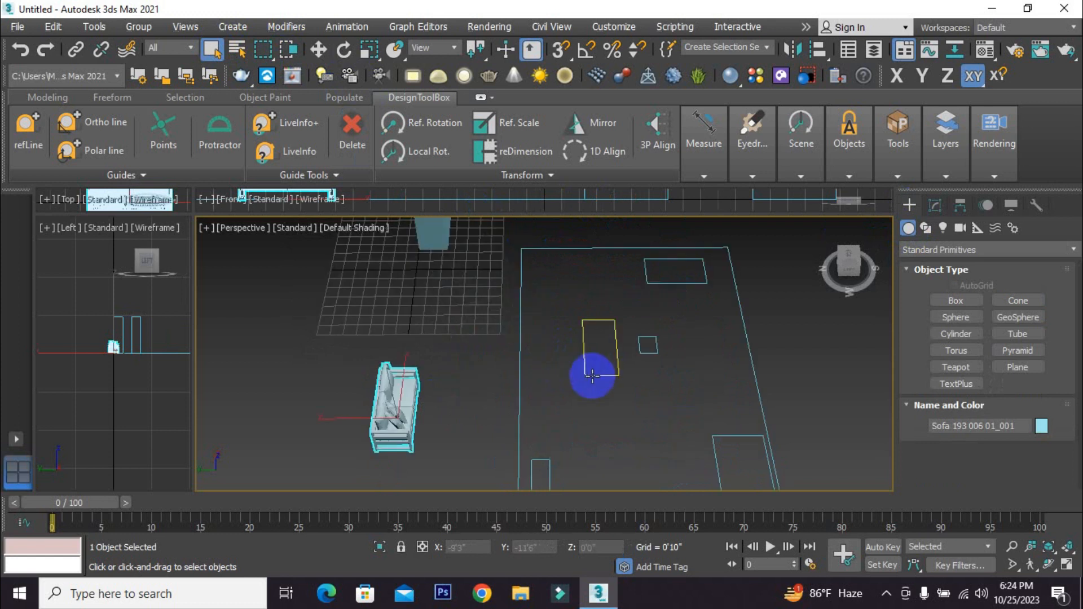
pyautogui.scroll(-2, 583, 356)
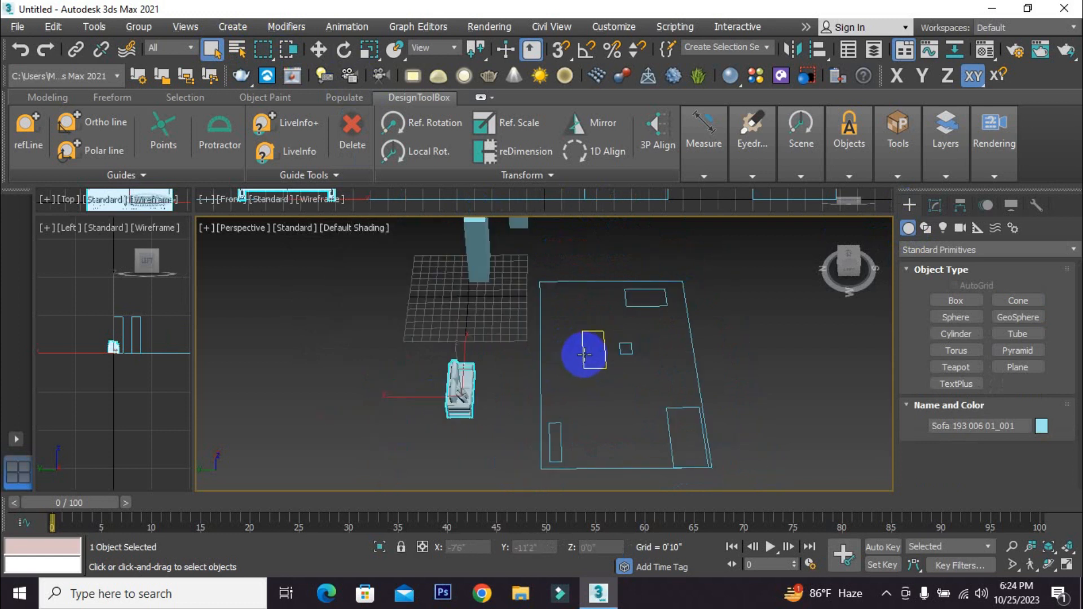
pyautogui.scroll(2, 513, 395)
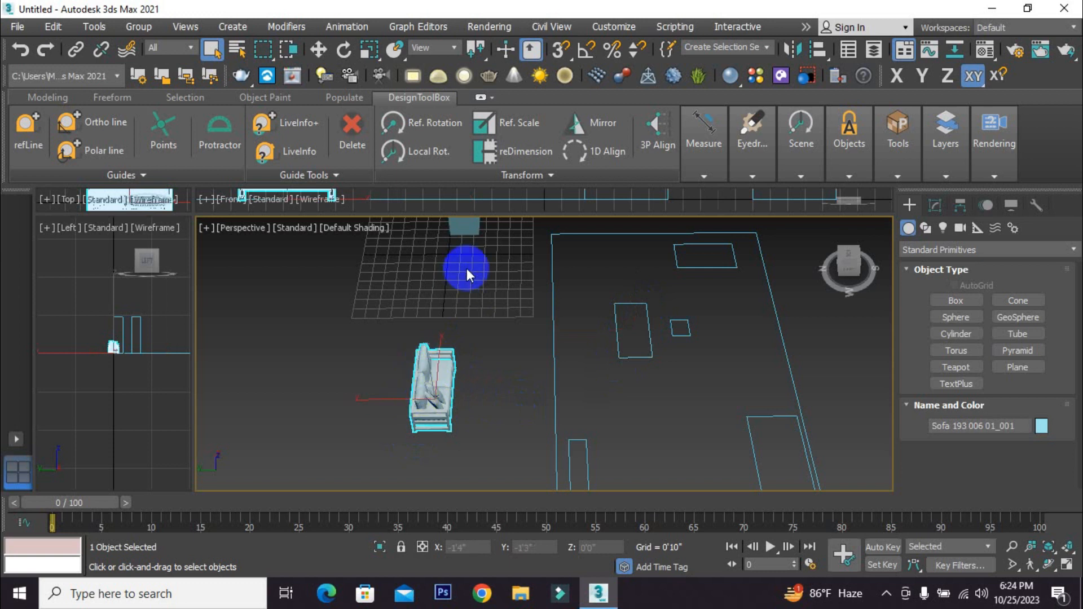
pyautogui.click(745, 164)
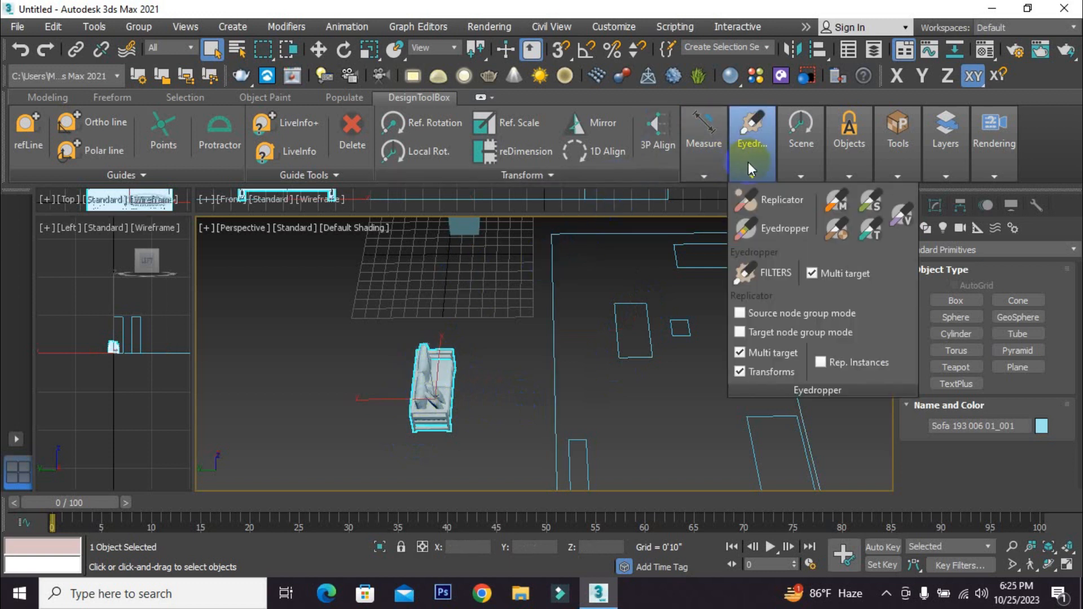
pyautogui.click(785, 202)
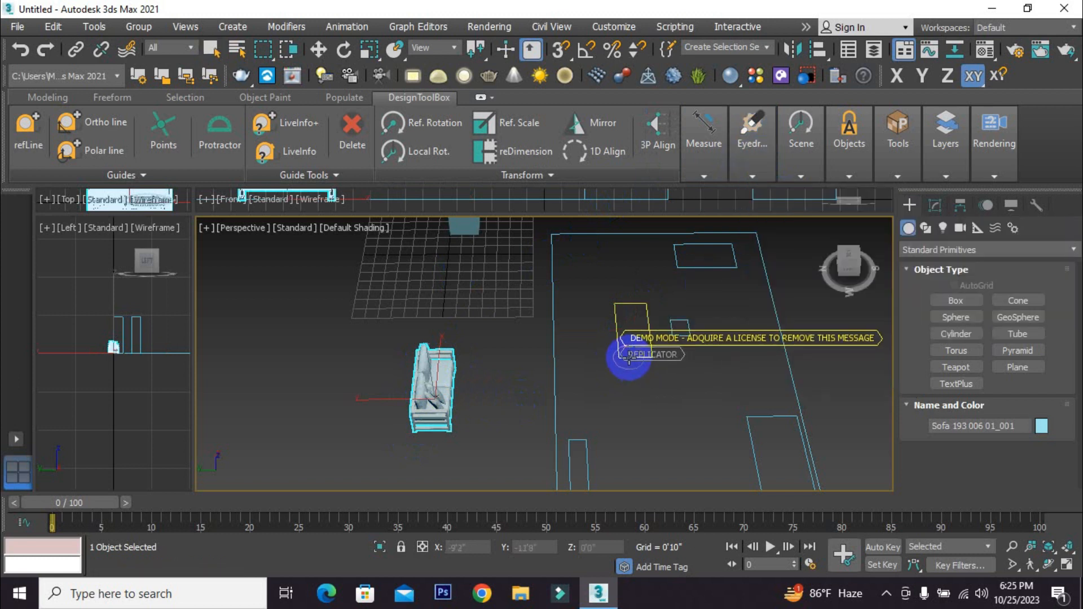
pyautogui.press('w')
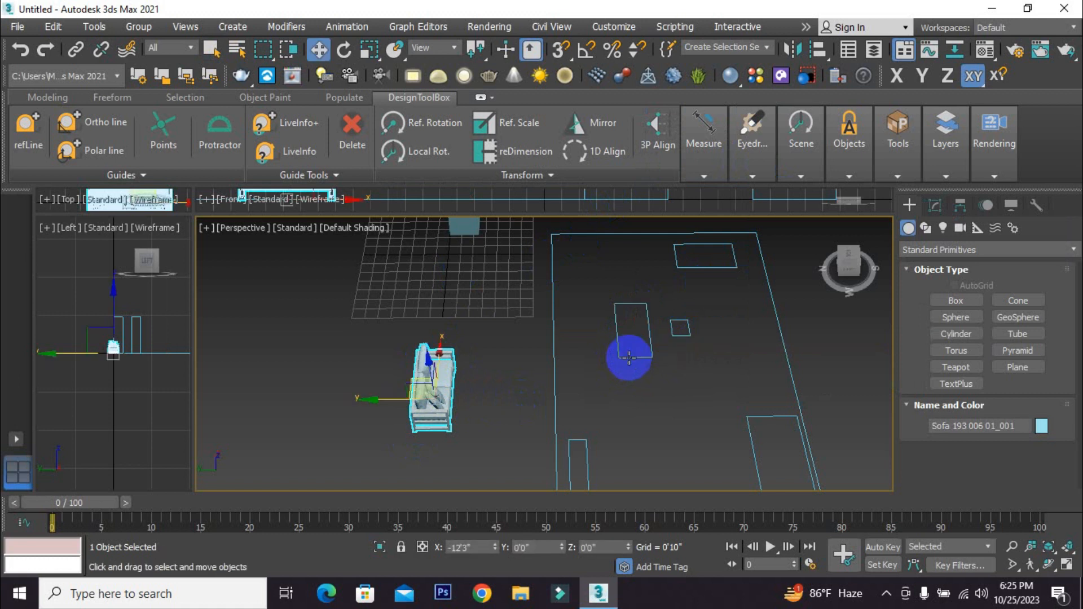
pyautogui.moveTo(637, 388)
pyautogui.keyDown('alt'); pyautogui.mouseDown(button='middle')
pyautogui.moveTo(656, 394)
pyautogui.moveTo(612, 389)
pyautogui.moveTo(643, 438)
pyautogui.moveTo(612, 389)
pyautogui.moveTo(628, 384)
pyautogui.mouseUp(button='middle'); pyautogui.keyUp('alt')
pyautogui.click(608, 392)
pyautogui.keyDown('alt'); pyautogui.moveTo(501, 367); pyautogui.dragTo(526, 359, button='middle'); pyautogui.keyUp('alt')
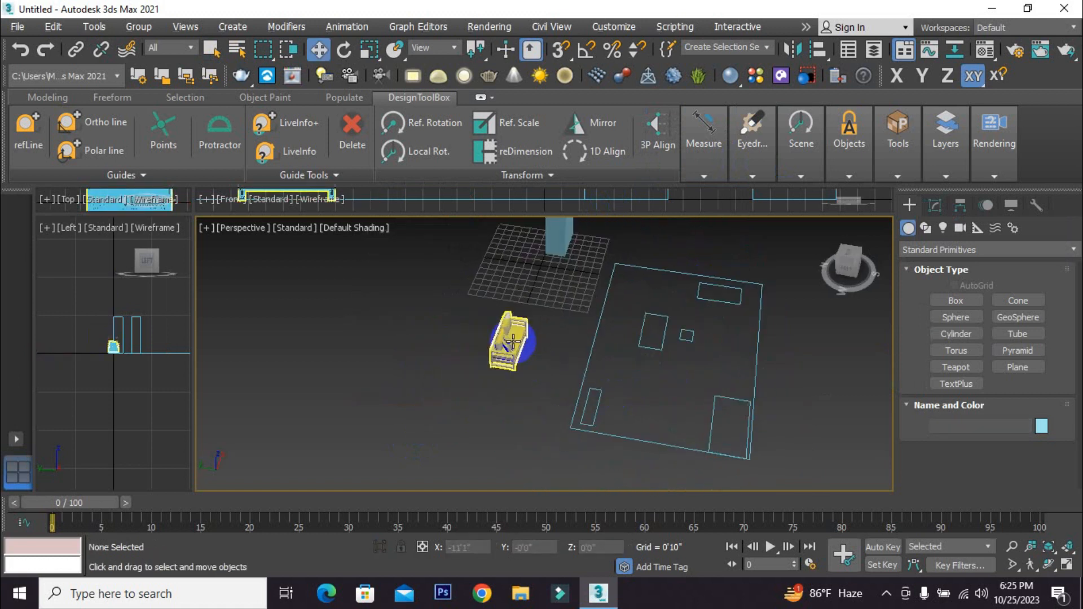
# - Replace the sofa-footprint rectangle inside the room outline with a copy of the sofa using the Replicator, and deselect everything
pyautogui.click(510, 343)
pyautogui.click(750, 169)
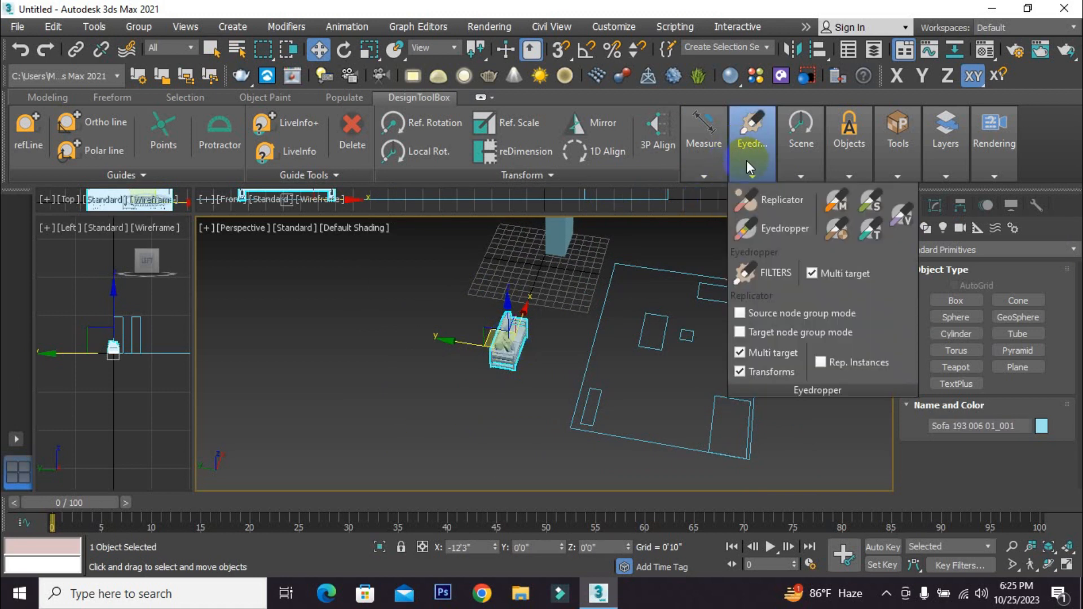
pyautogui.click(774, 205)
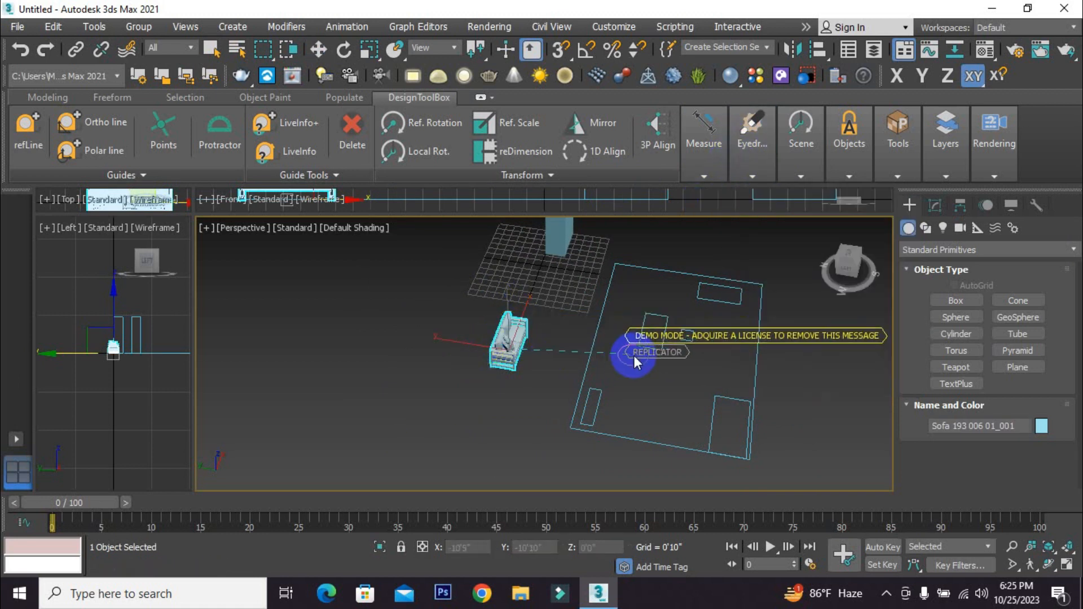
pyautogui.scroll(5, 641, 338)
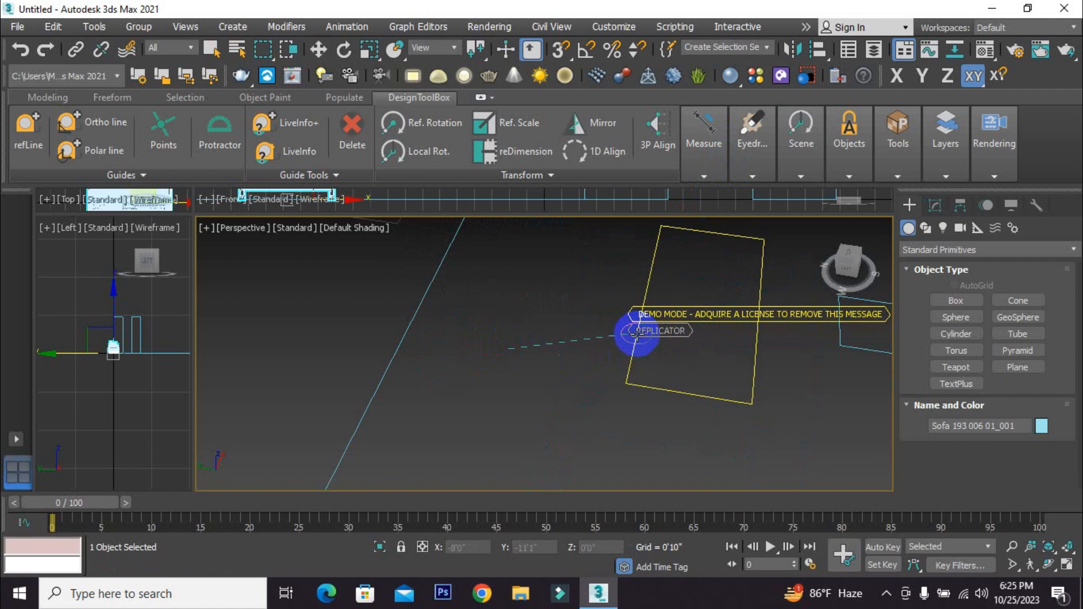
pyautogui.click(637, 335)
pyautogui.scroll(-5, 627, 335)
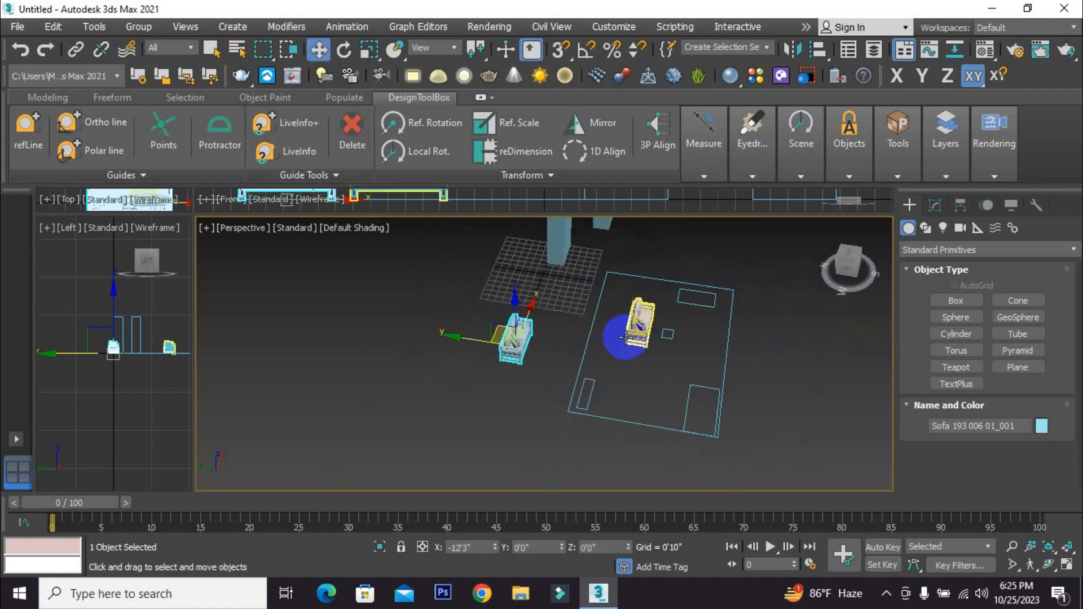
pyautogui.moveTo(641, 377)
pyautogui.keyDown('alt'); pyautogui.mouseDown(button='middle')
pyautogui.moveTo(677, 363)
pyautogui.moveTo(634, 334)
pyautogui.moveTo(622, 363)
pyautogui.mouseUp(button='middle'); pyautogui.keyUp('alt')
pyautogui.click(643, 365)
# - Inspect the replicated sofa up close and undo its replication onto the footprint rectangle
pyautogui.scroll(6, 649, 361)
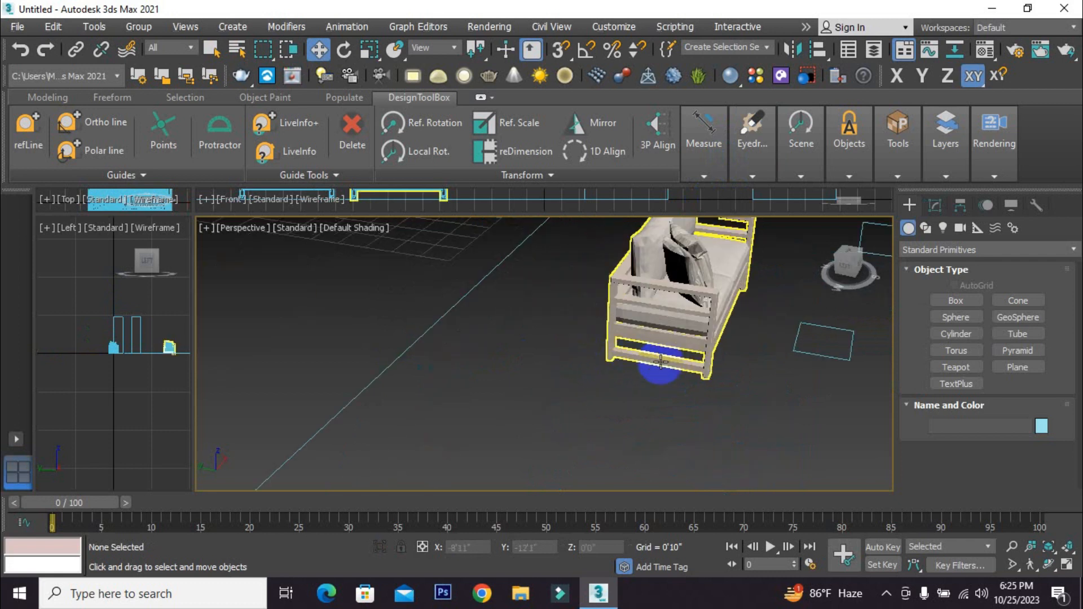
pyautogui.scroll(-6, 723, 341)
pyautogui.keyDown('alt'); pyautogui.moveTo(669, 373); pyautogui.dragTo(716, 402, button='middle'); pyautogui.keyUp('alt')
pyautogui.moveTo(726, 327); pyautogui.dragTo(673, 346, button='middle')
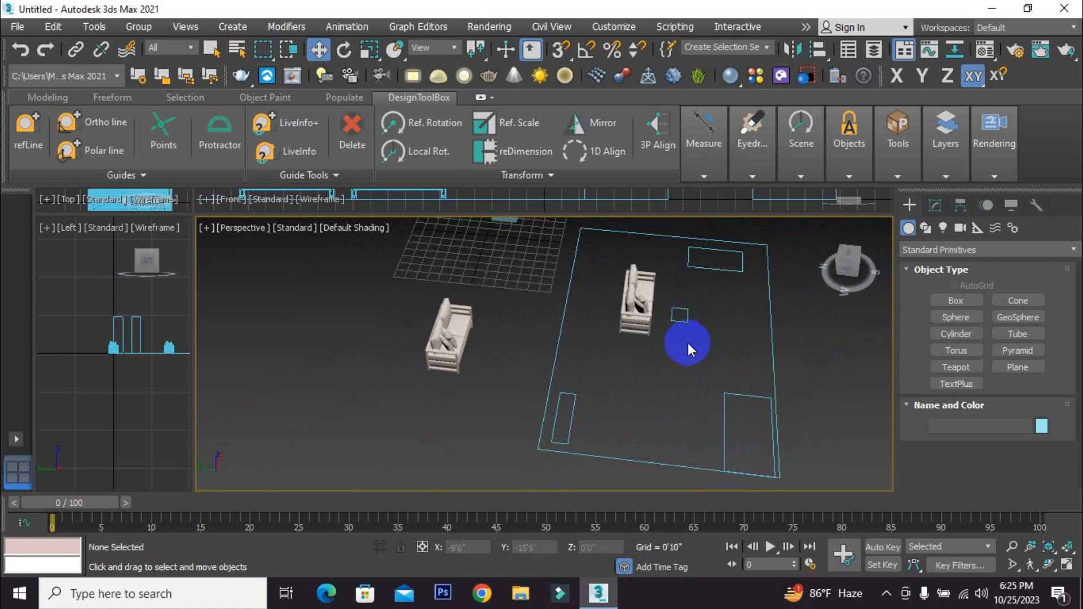
pyautogui.moveTo(628, 366)
pyautogui.keyDown('alt'); pyautogui.mouseDown(button='middle')
pyautogui.moveTo(627, 382)
pyautogui.moveTo(598, 360)
pyautogui.moveTo(609, 363)
pyautogui.moveTo(593, 368)
pyautogui.moveTo(625, 383)
pyautogui.mouseUp(button='middle'); pyautogui.keyUp('alt')
pyautogui.hotkey('ctrl', 'z')
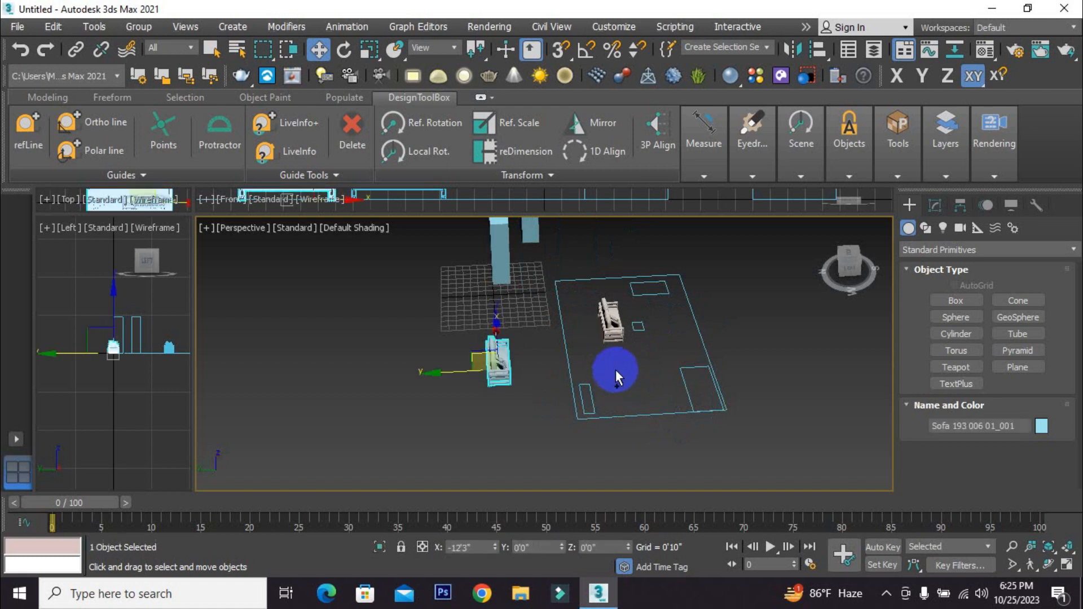
pyautogui.hotkey('ctrl', 'z')
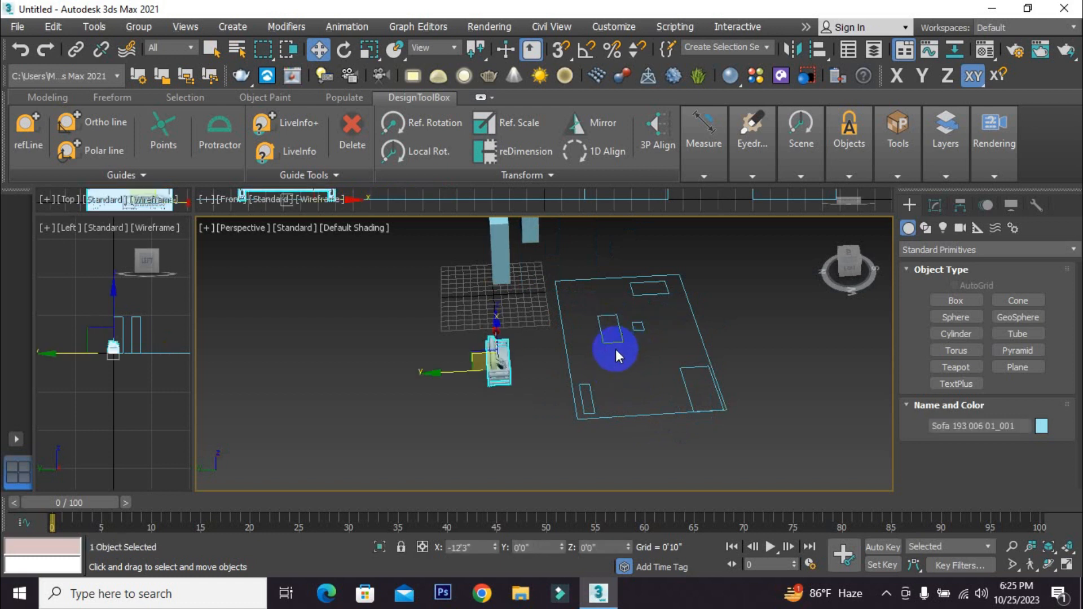
# - Clone the sofa along the Y axis to about 7'5" and mirror the copy on Y with No Clone
pyautogui.moveTo(457, 373)
pyautogui.keyDown('shift'); pyautogui.mouseDown()
pyautogui.moveTo(394, 374)
pyautogui.moveTo(413, 376)
pyautogui.mouseUp(); pyautogui.keyUp('shift')
pyautogui.press('Return')
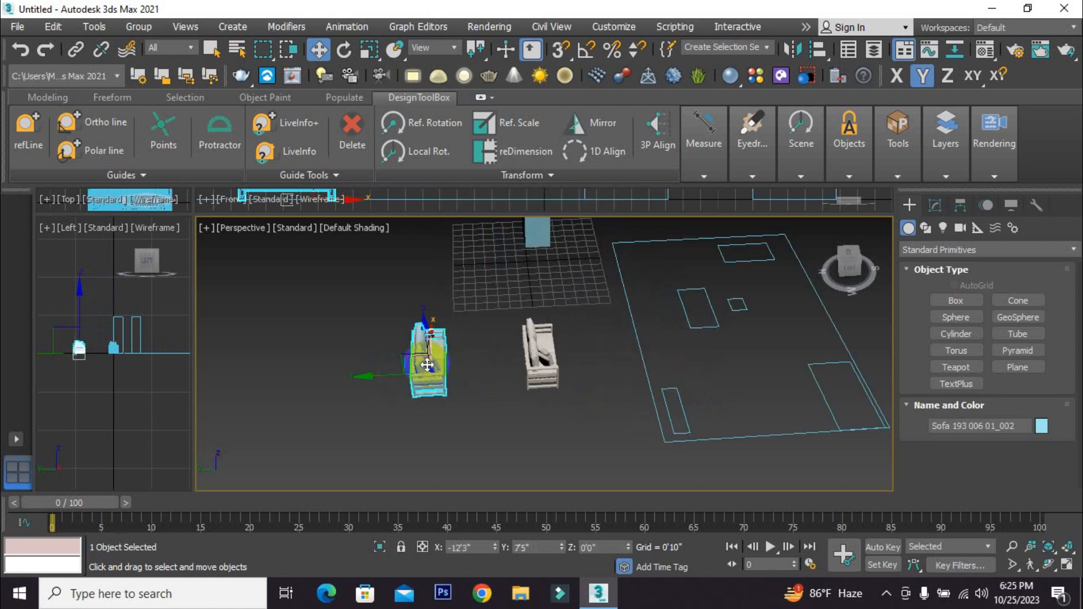
pyautogui.click(797, 48)
pyautogui.moveTo(516, 148); pyautogui.dragTo(681, 159)
pyautogui.click(675, 243)
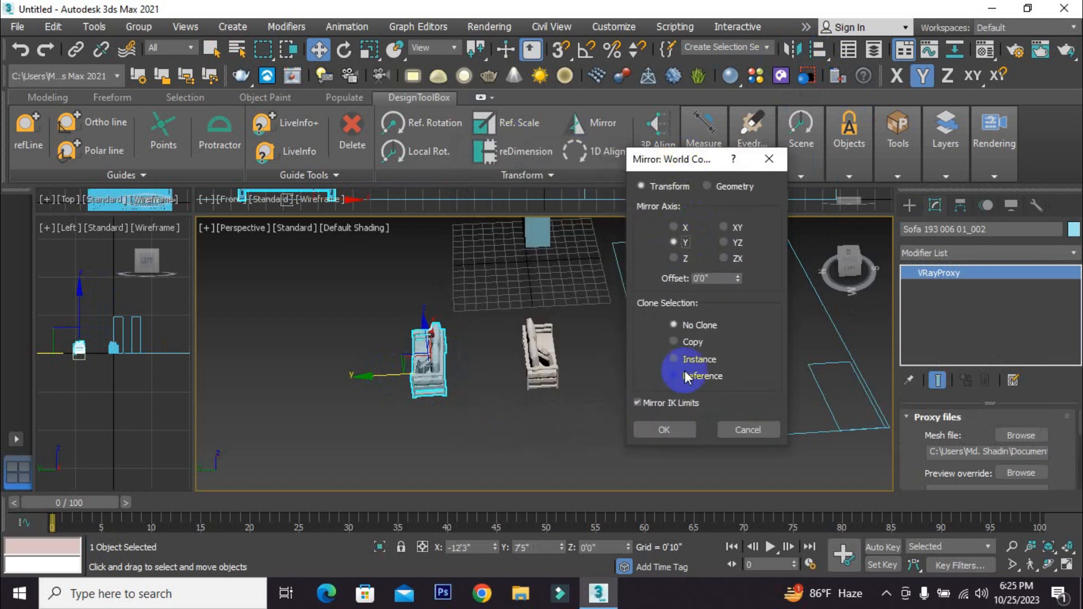
pyautogui.click(661, 427)
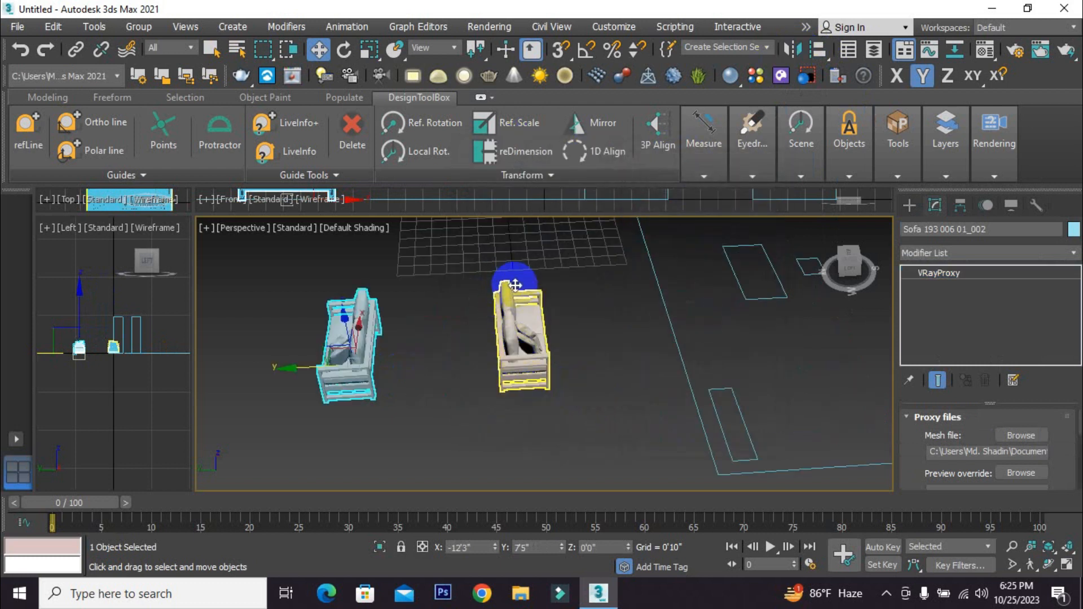
# - Select the mirrored sofa and replicate it onto the sofa-footprint rectangle with the Replicator
pyautogui.click(510, 305)
pyautogui.click(338, 342)
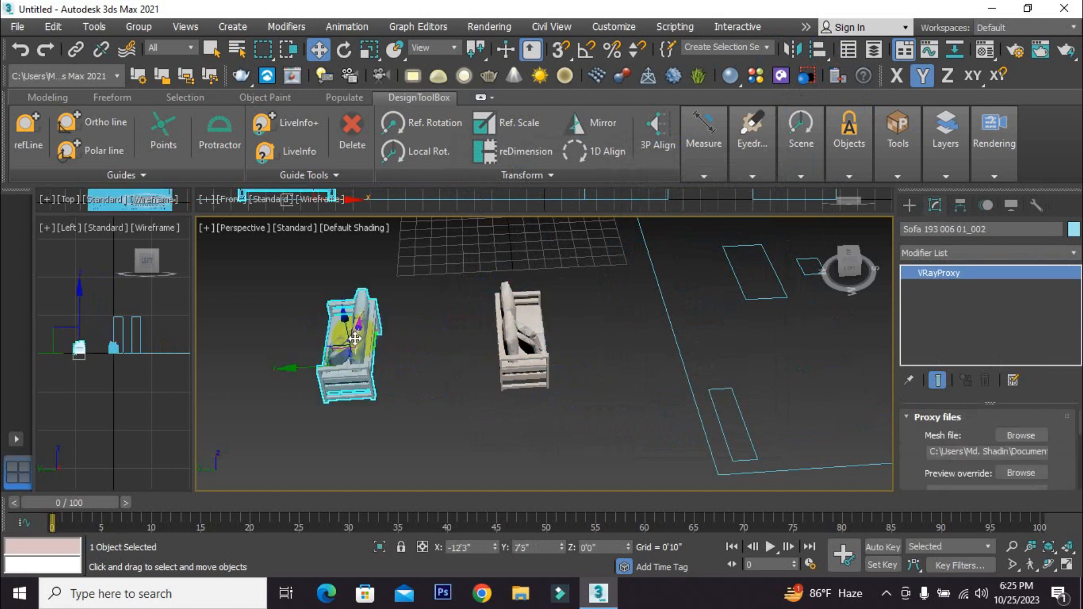
pyautogui.scroll(-3, 357, 349)
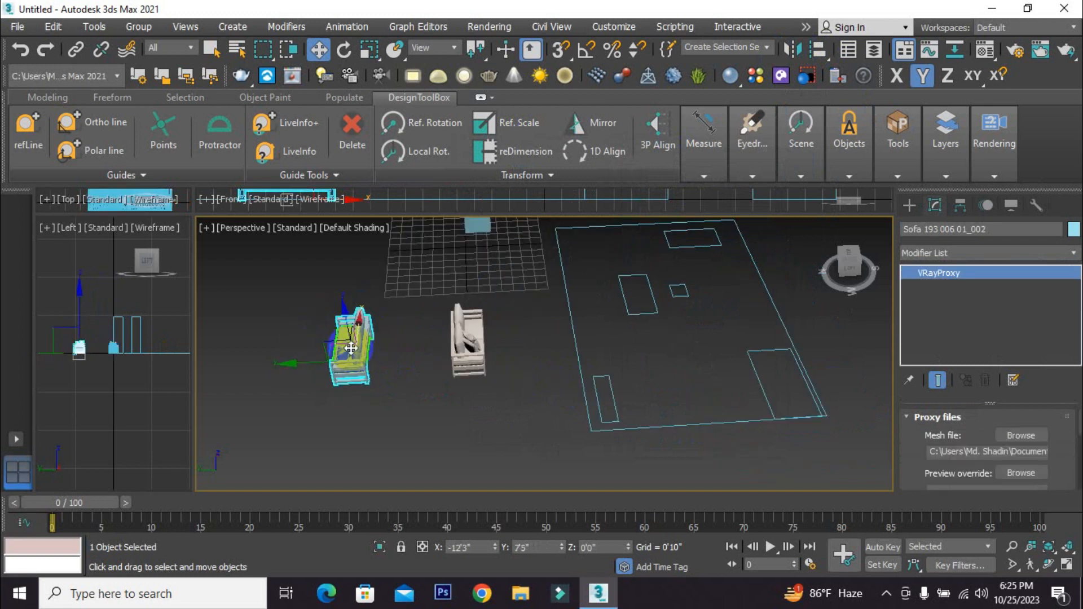
pyautogui.click(754, 145)
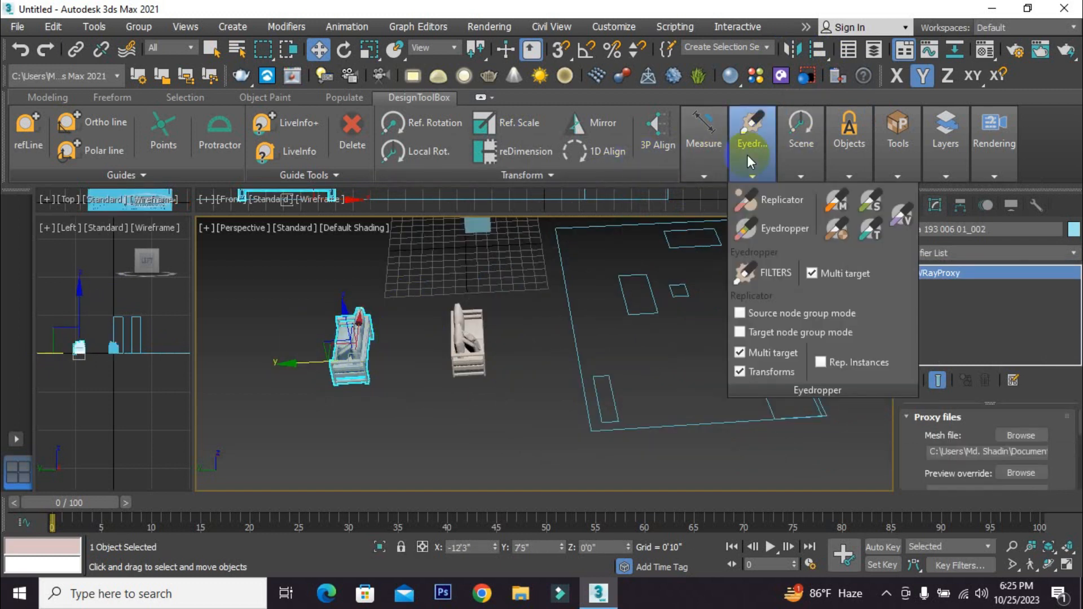
pyautogui.click(775, 202)
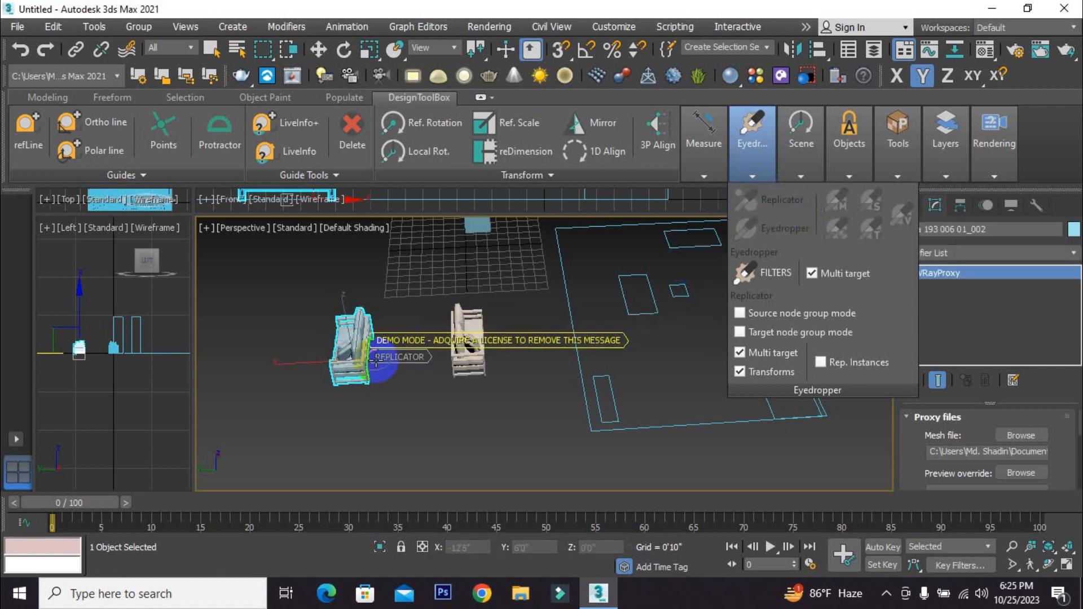
pyautogui.moveTo(351, 351); pyautogui.dragTo(641, 313)
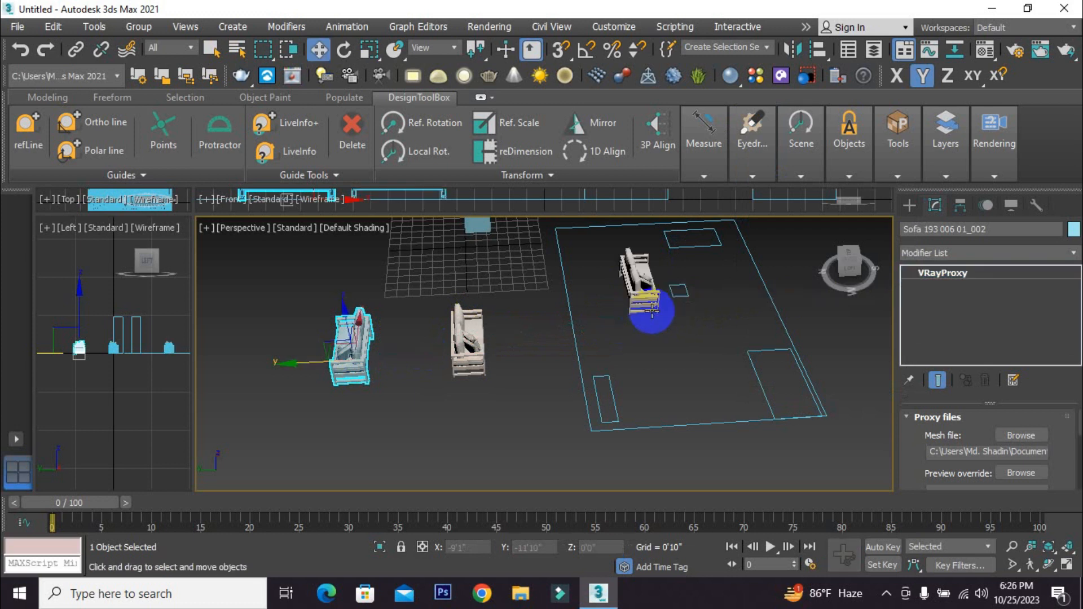
# - Deselect everything and compare the replicated sofa's orientation with the mirrored and original sofas
pyautogui.moveTo(666, 320)
pyautogui.keyDown('alt'); pyautogui.mouseDown(button='middle')
pyautogui.moveTo(653, 358)
pyautogui.moveTo(634, 315)
pyautogui.moveTo(660, 331)
pyautogui.moveTo(652, 334)
pyautogui.mouseUp(button='middle'); pyautogui.keyUp('alt')
pyautogui.click(660, 331)
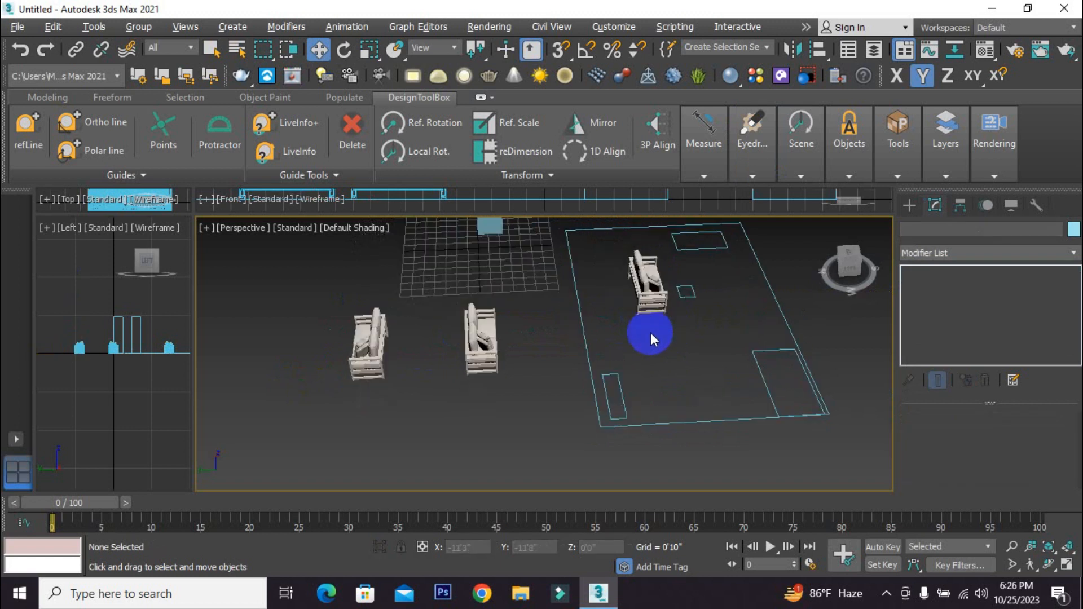
pyautogui.scroll(3, 649, 279)
pyautogui.scroll(-3, 649, 279)
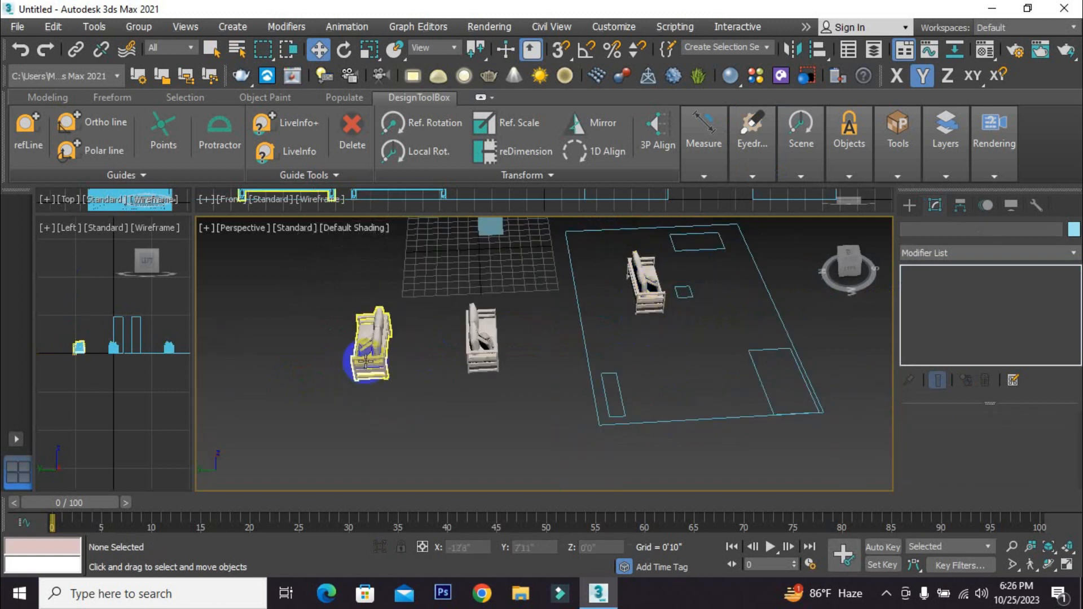
pyautogui.scroll(3, 373, 345)
pyautogui.scroll(-3, 375, 342)
pyautogui.moveTo(645, 305); pyautogui.dragTo(634, 317, button='middle')
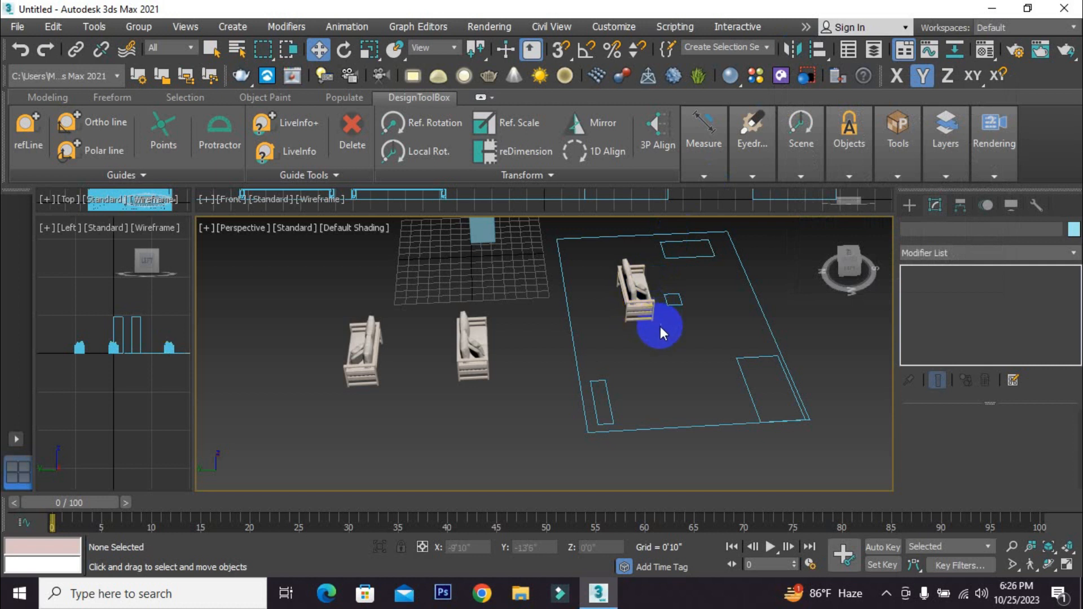
# - Examine the mirrored sofa and its replica inside the layout, selecting each in turn to compare which way they face
pyautogui.scroll(2, 638, 299)
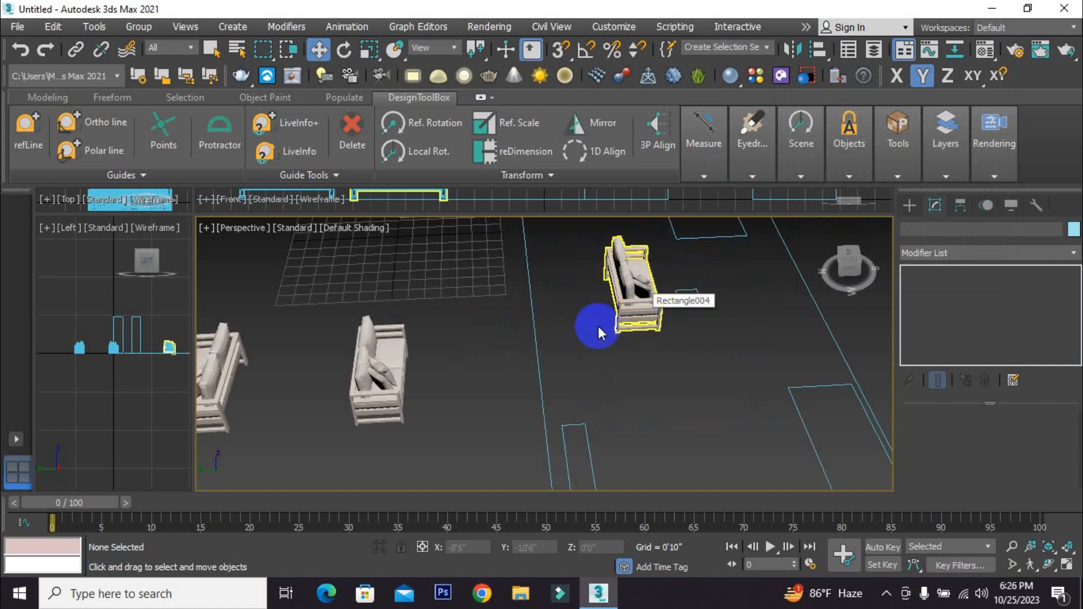
pyautogui.scroll(-3, 465, 361)
pyautogui.scroll(2, 451, 361)
pyautogui.click(449, 354)
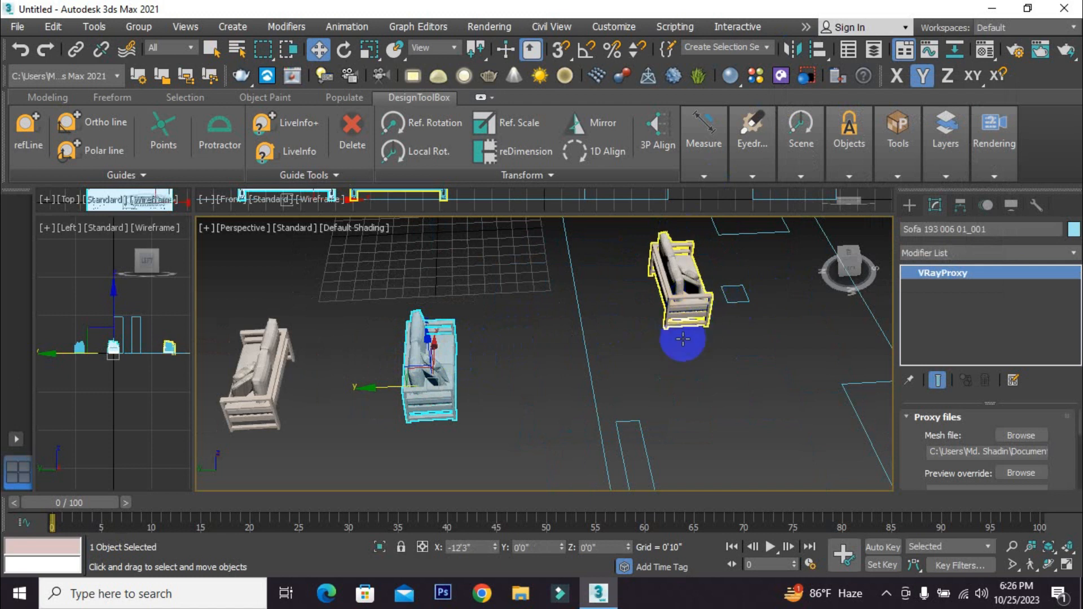
pyautogui.click(676, 340)
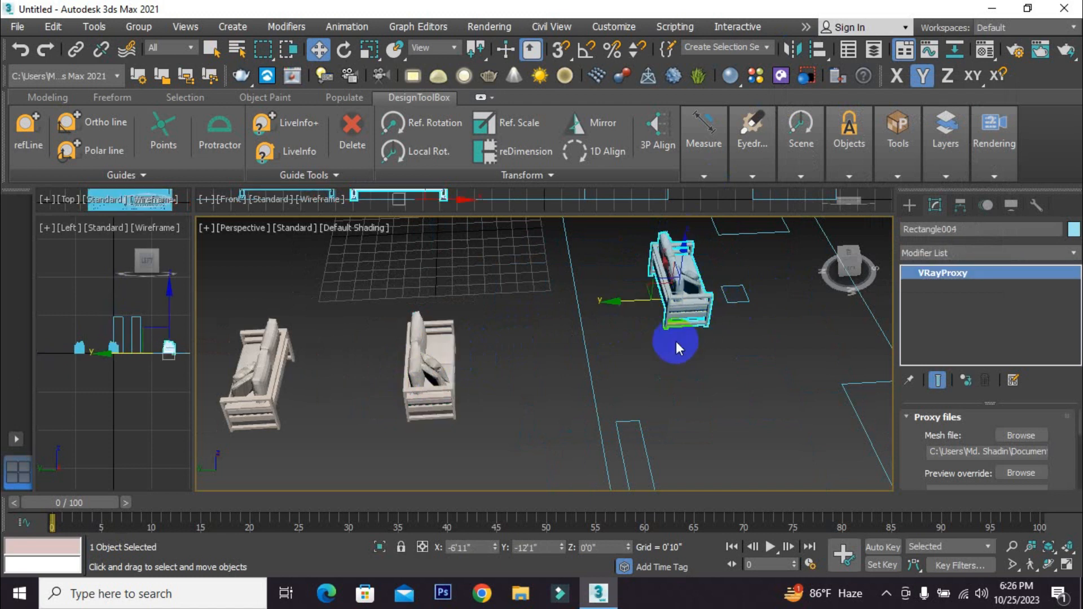
pyautogui.click(665, 357)
pyautogui.scroll(-4, 499, 369)
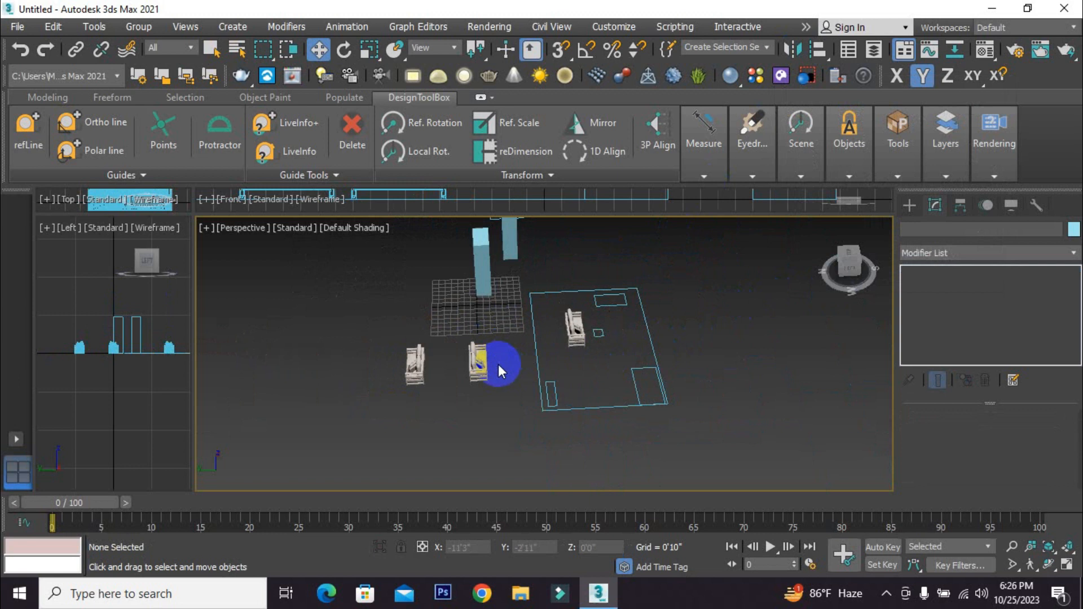
pyautogui.scroll(2, 499, 366)
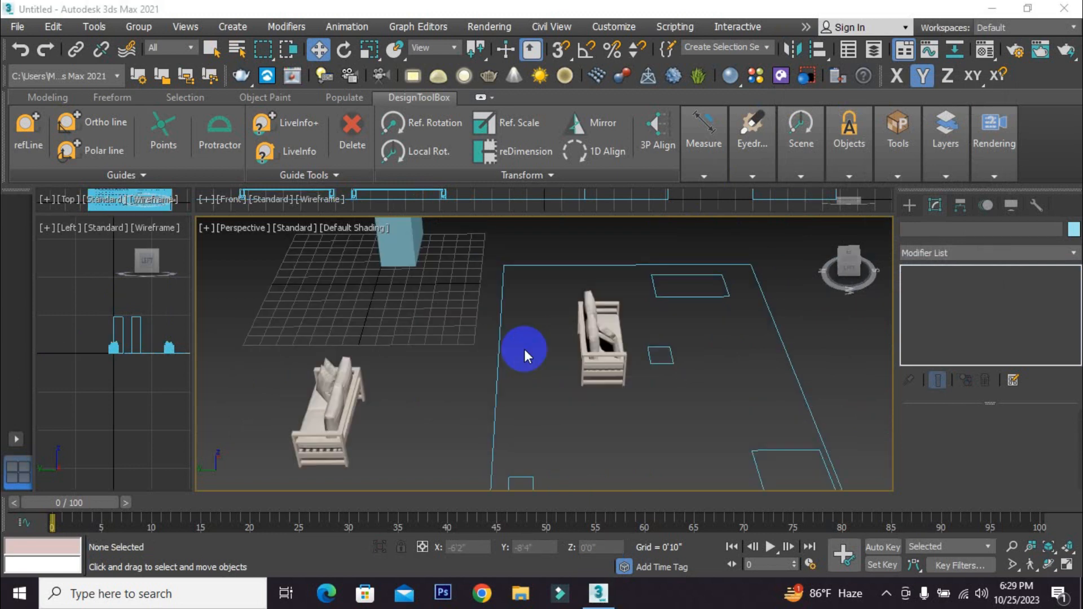
# - Mirror the replicated sofa inside the layout on the Y axis with No Clone and clear the selection
pyautogui.click(597, 302)
pyautogui.moveTo(597, 302); pyautogui.dragTo(635, 339)
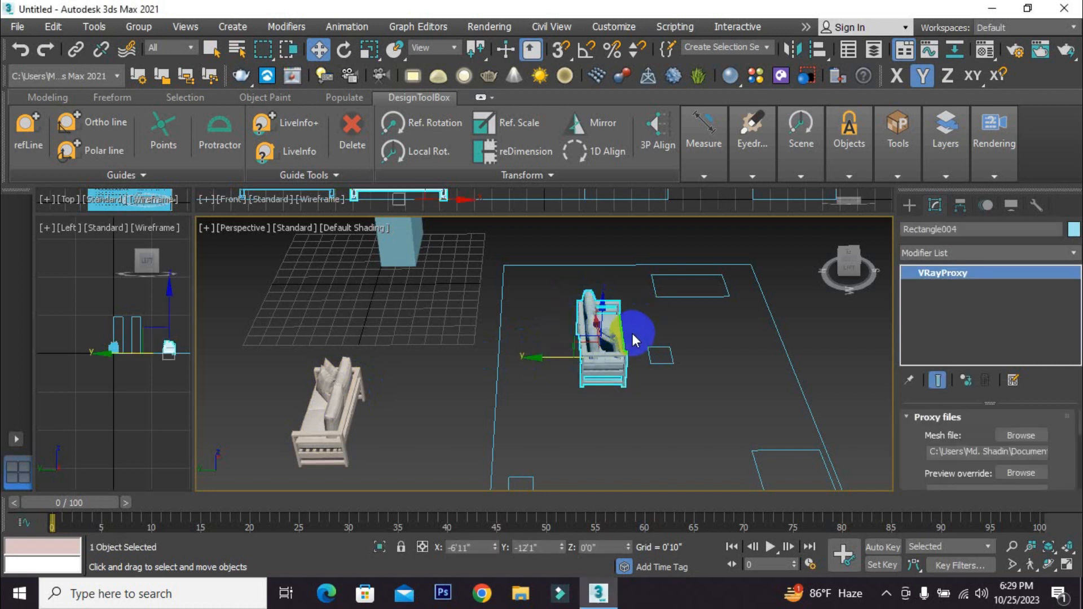
pyautogui.click(793, 47)
pyautogui.moveTo(526, 147); pyautogui.dragTo(723, 182)
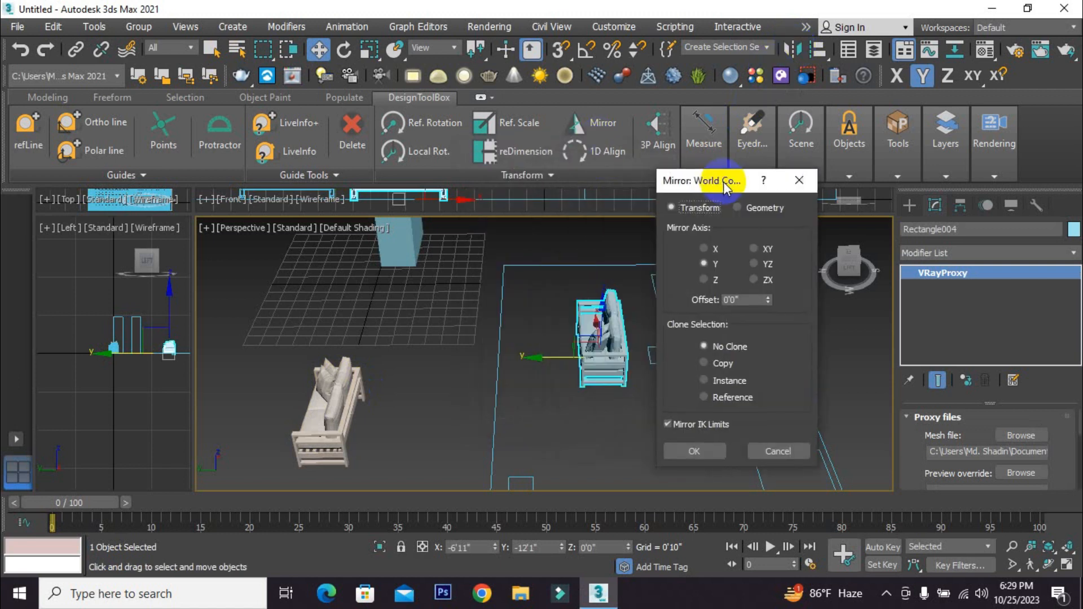
pyautogui.click(696, 458)
pyautogui.click(627, 406)
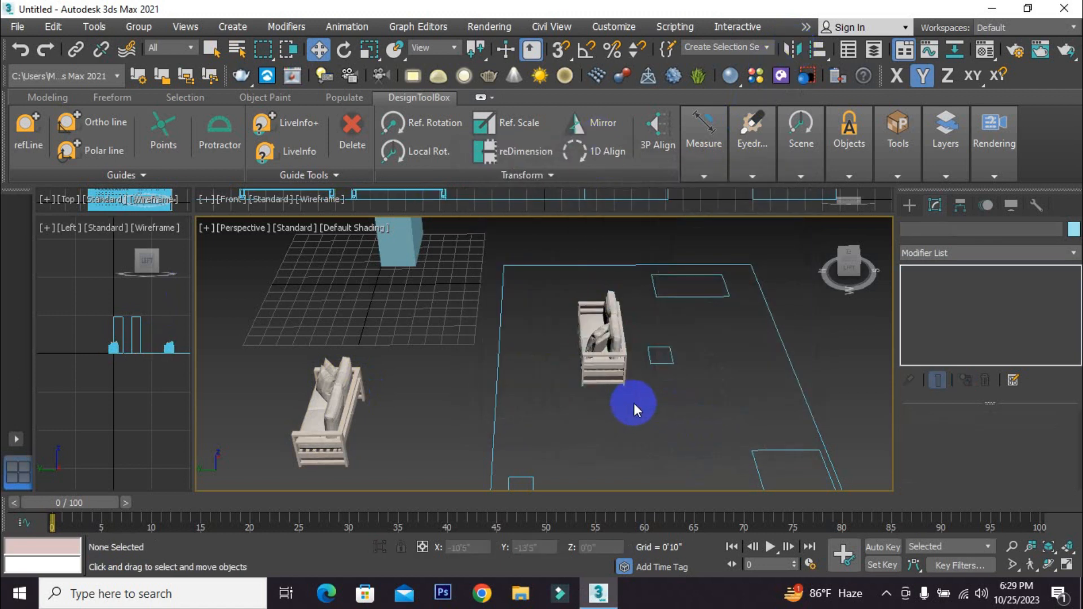